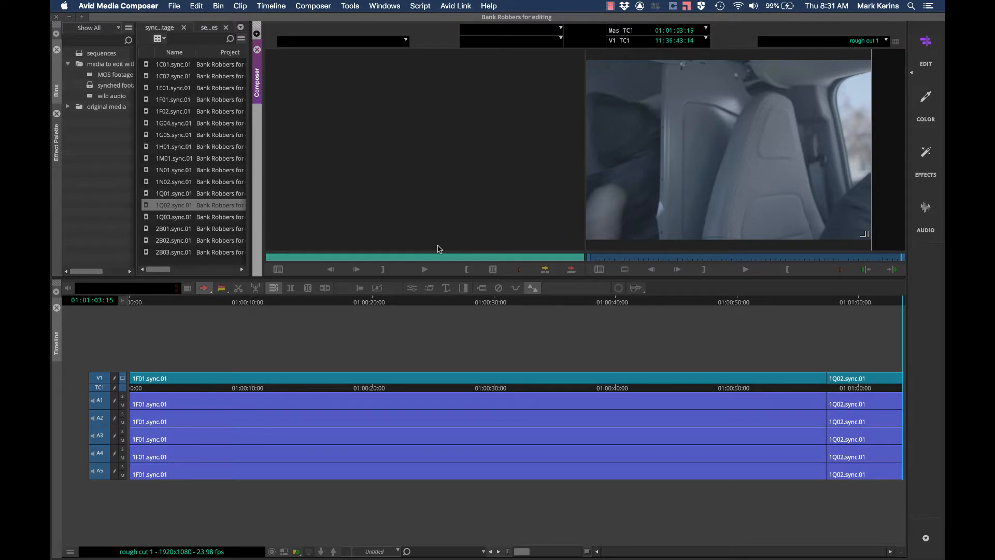
Step: Open the application settings and look through the Format, Project, User and Site categories
key("super+comma")
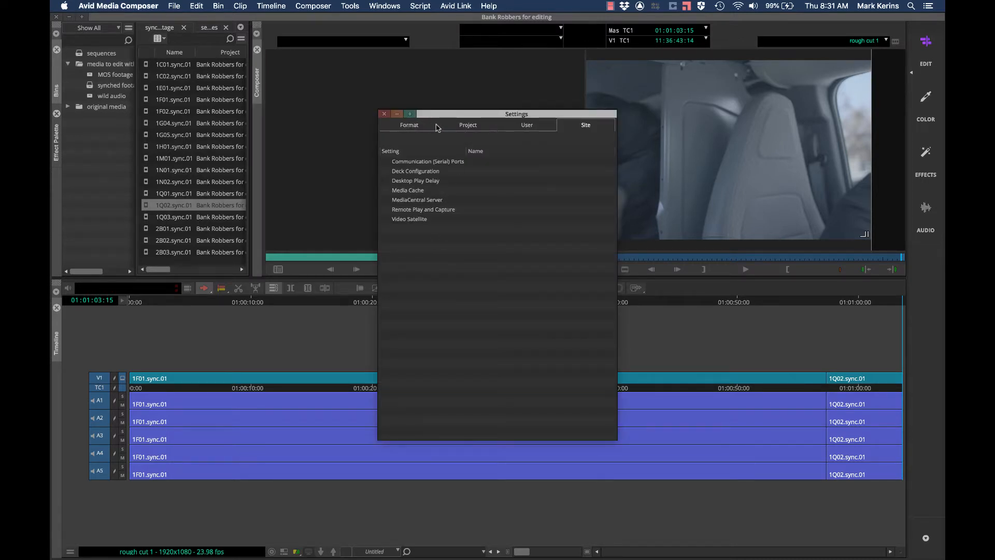
left_click(403, 126)
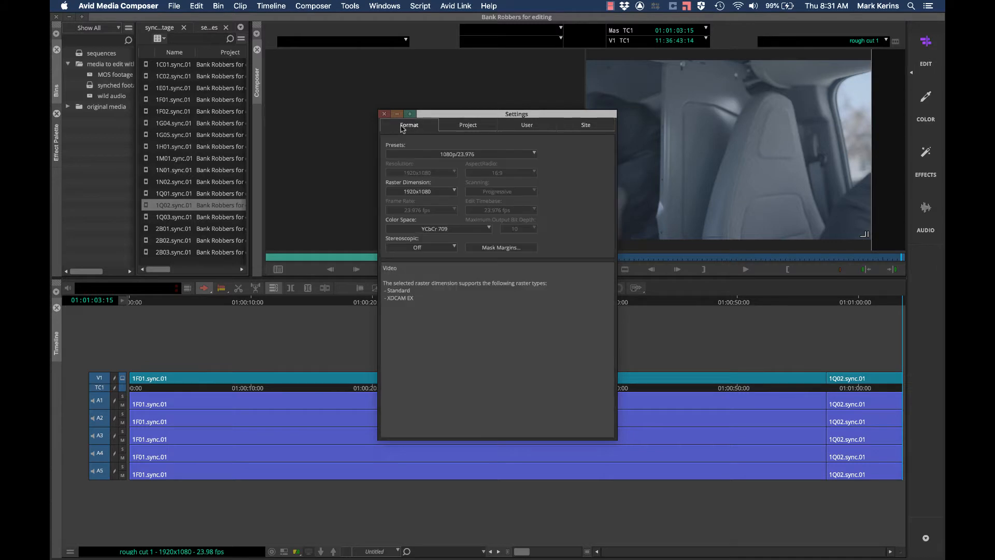
left_click(463, 127)
left_click(526, 127)
left_click(585, 128)
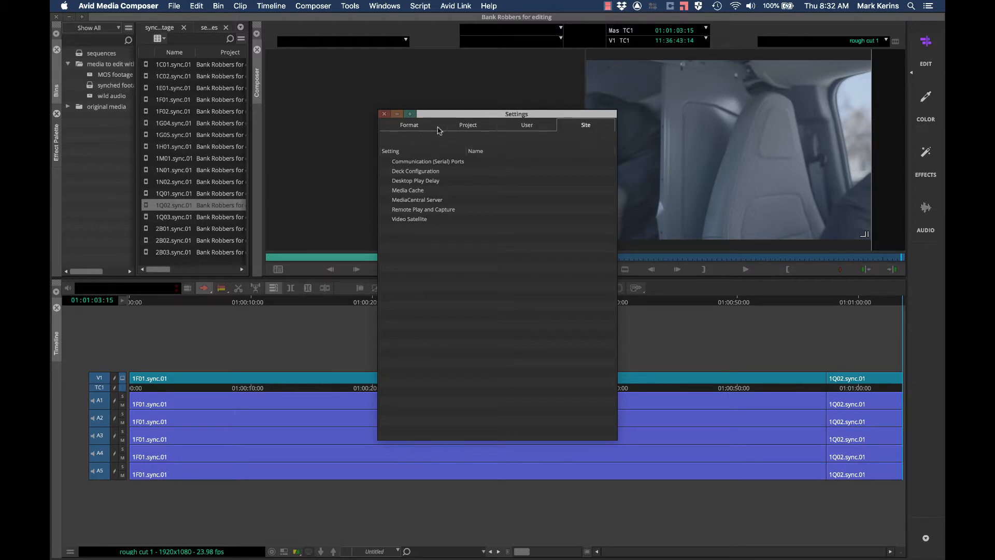
Step: Review the project's Media Creation import and media type options, and its main Audio Project settings
left_click(462, 131)
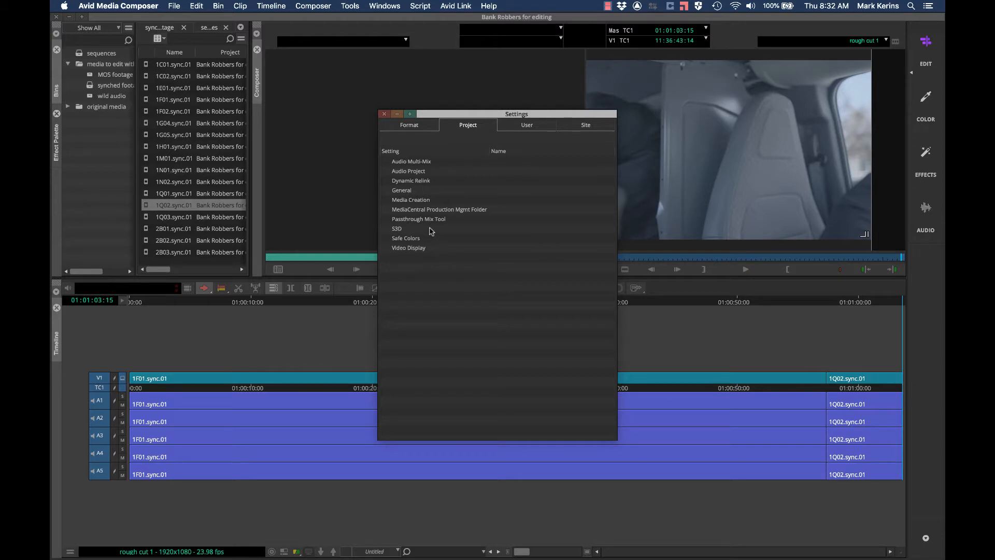
double_click(419, 200)
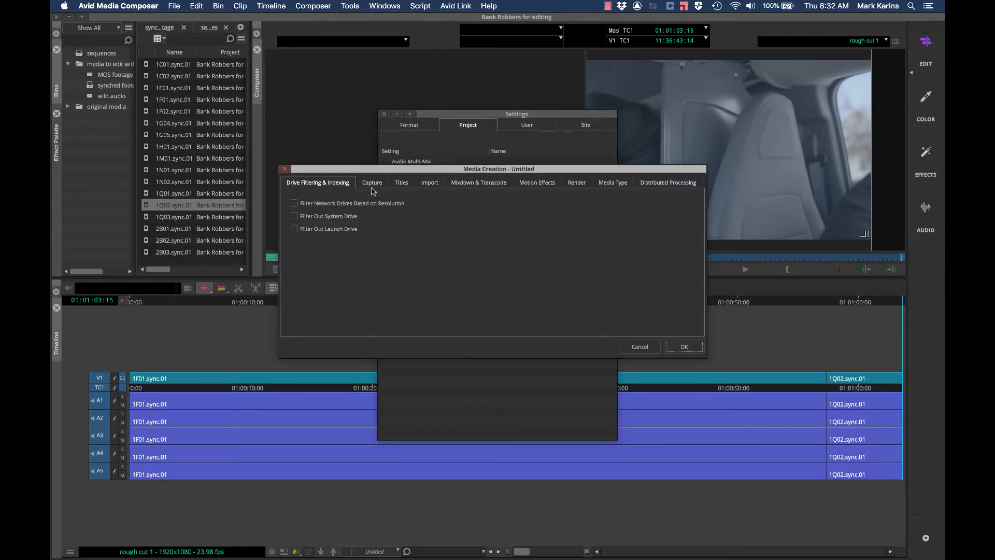
left_click(432, 182)
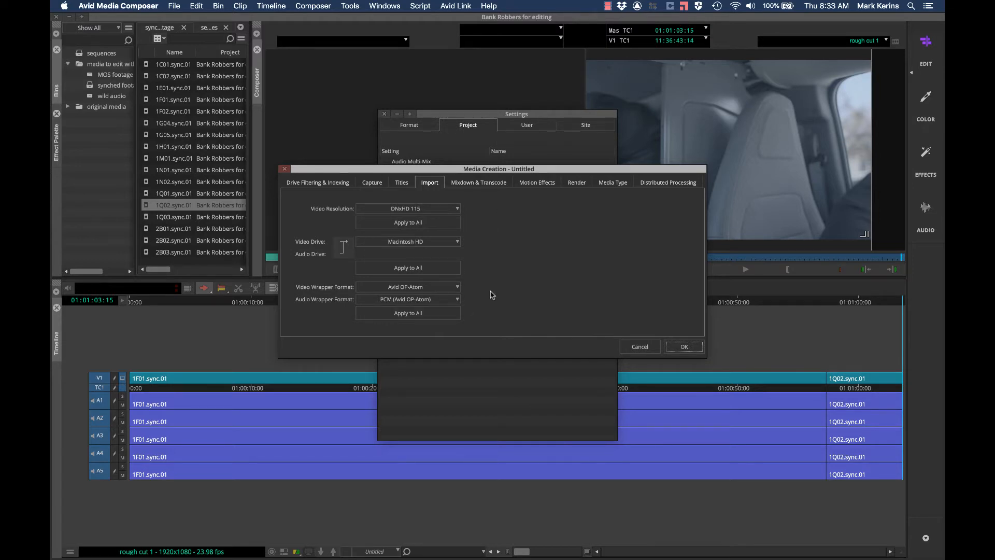
left_click(616, 183)
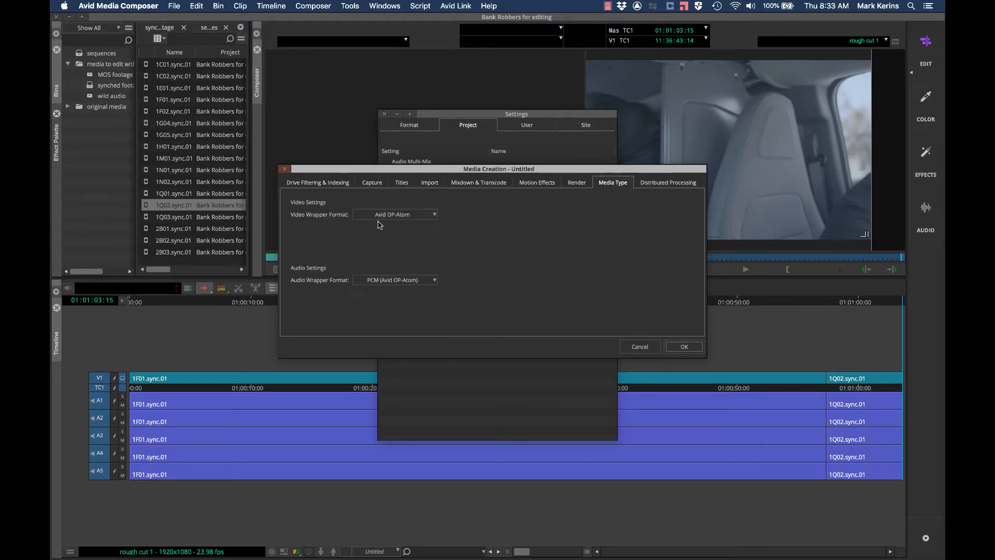
left_click(424, 215)
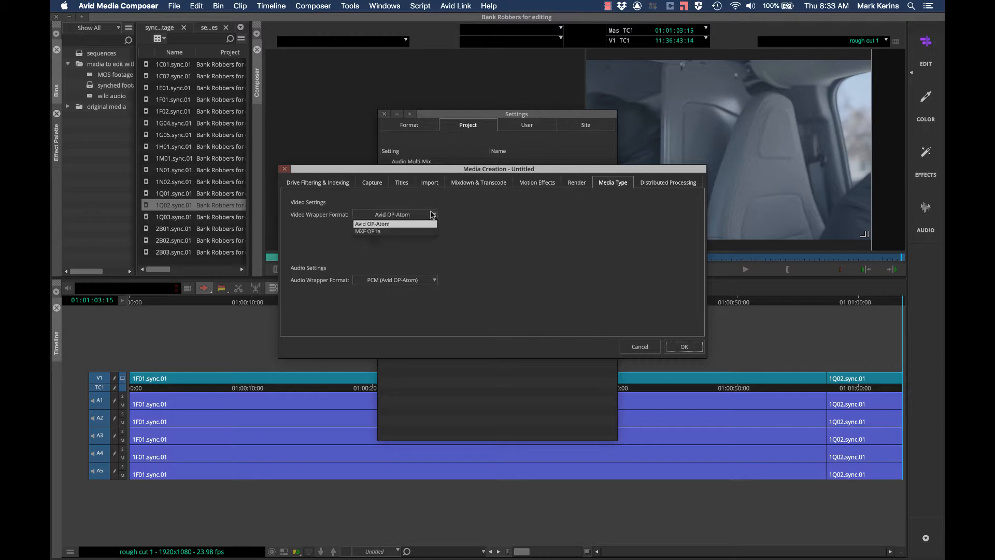
left_click(474, 222)
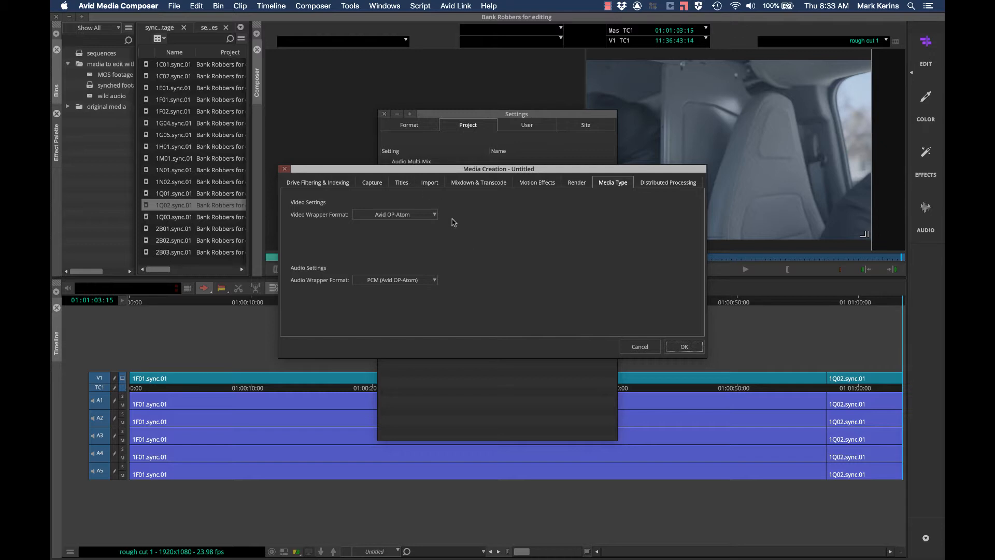
left_click(643, 346)
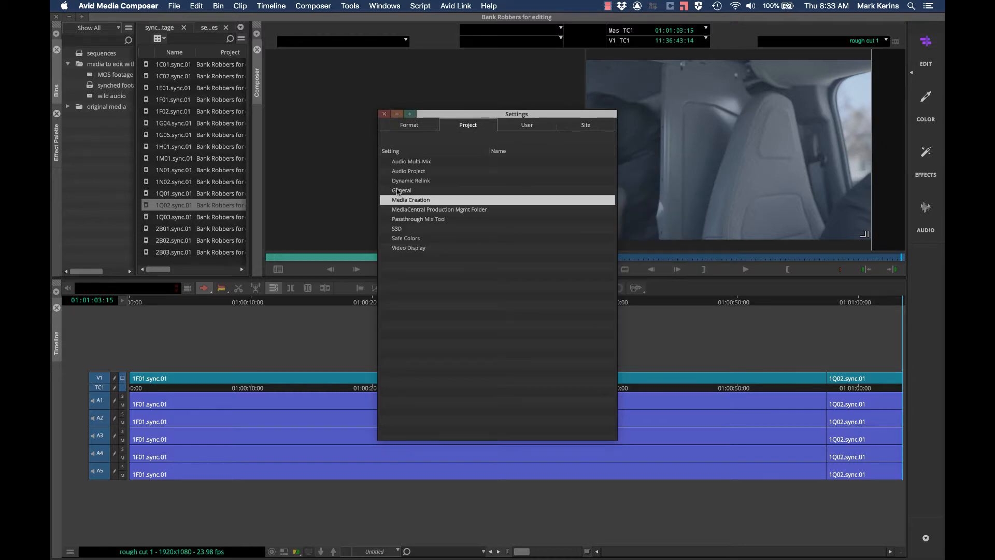
double_click(401, 173)
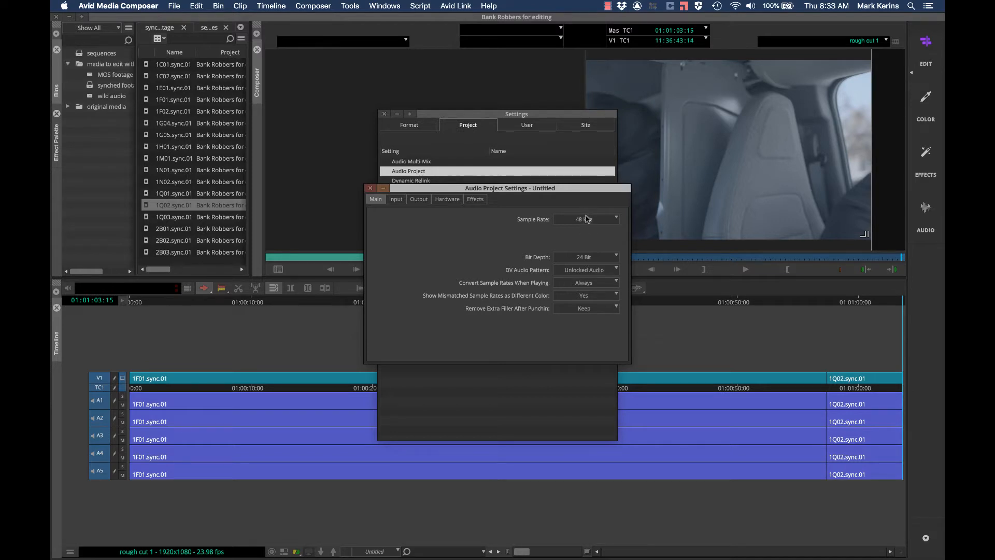
left_click(371, 188)
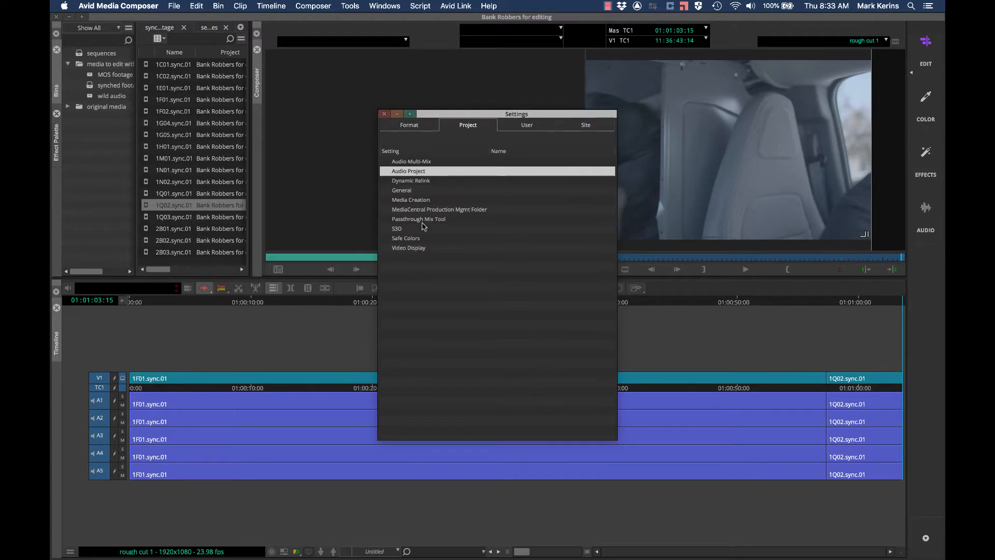
Step: Browse the project format presets and set the format to Ultra HD, UHD 23.976P
left_click(398, 127)
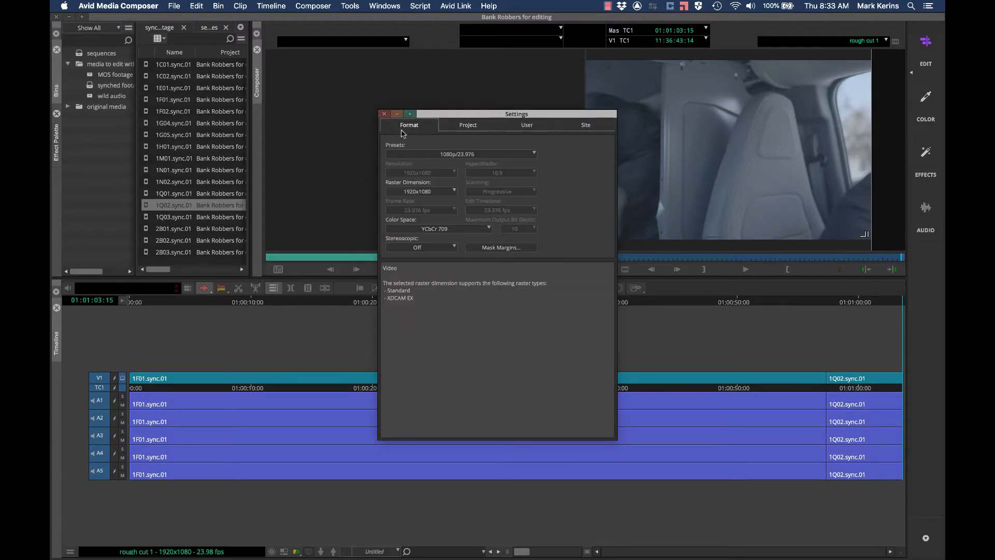
left_click(473, 155)
mouse_move(401, 213)
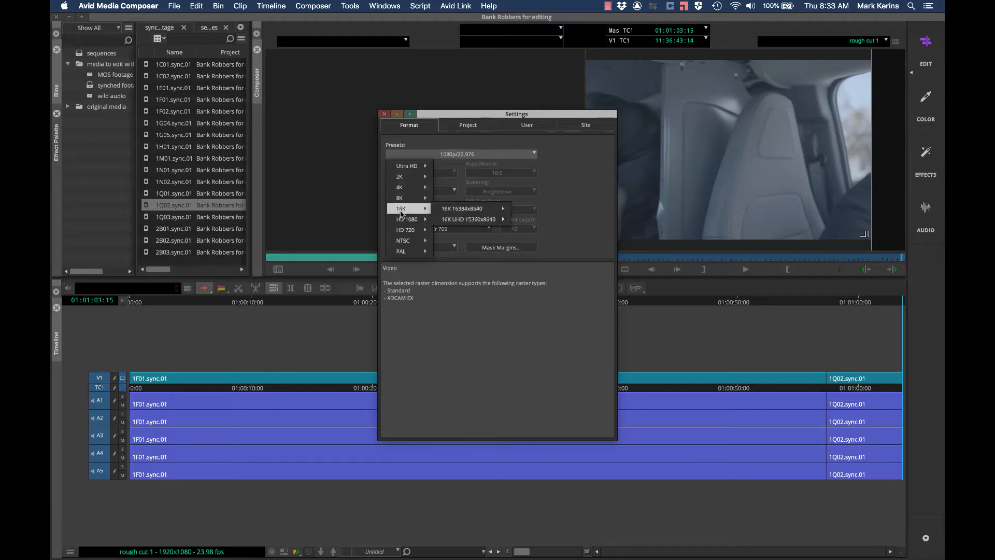
mouse_move(408, 168)
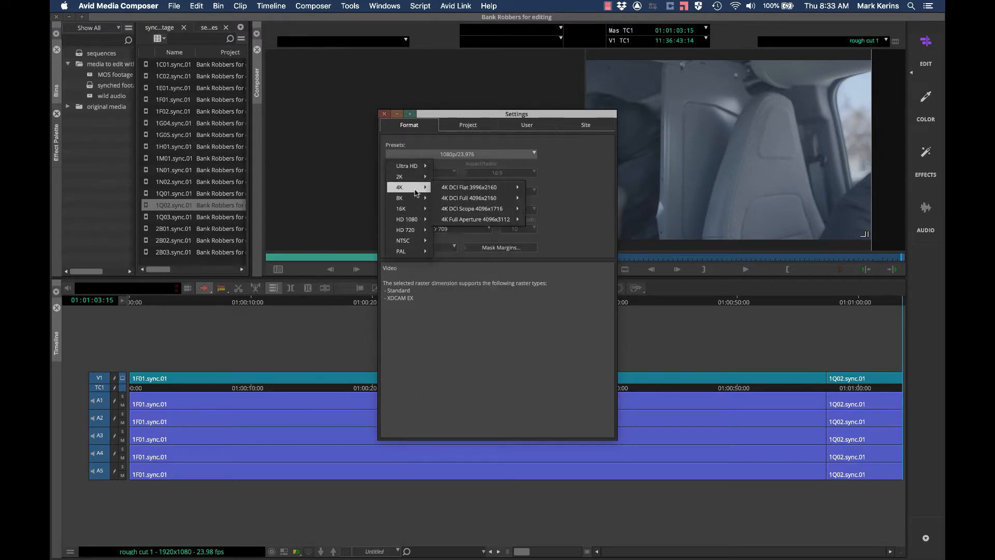
mouse_move(448, 190)
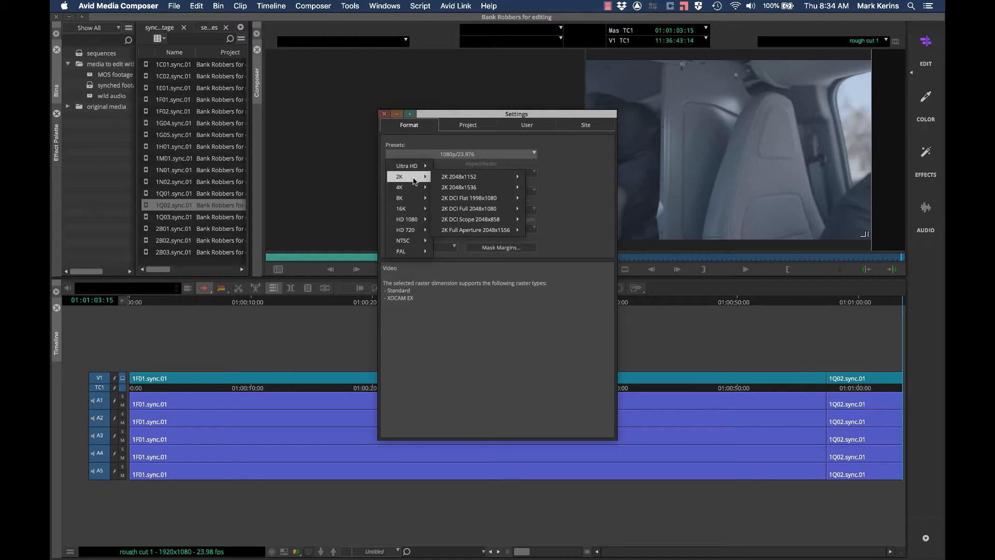
mouse_move(479, 177)
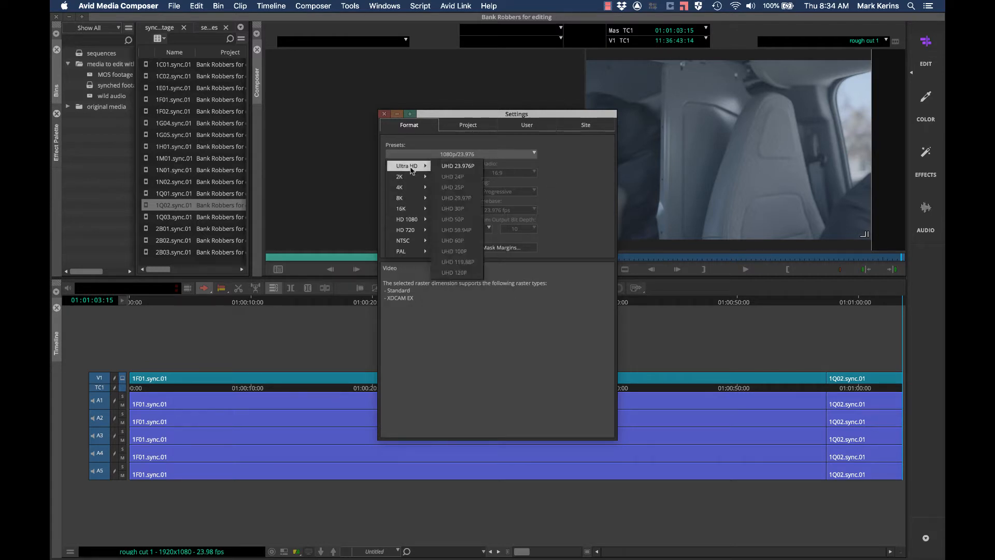
left_click(442, 167)
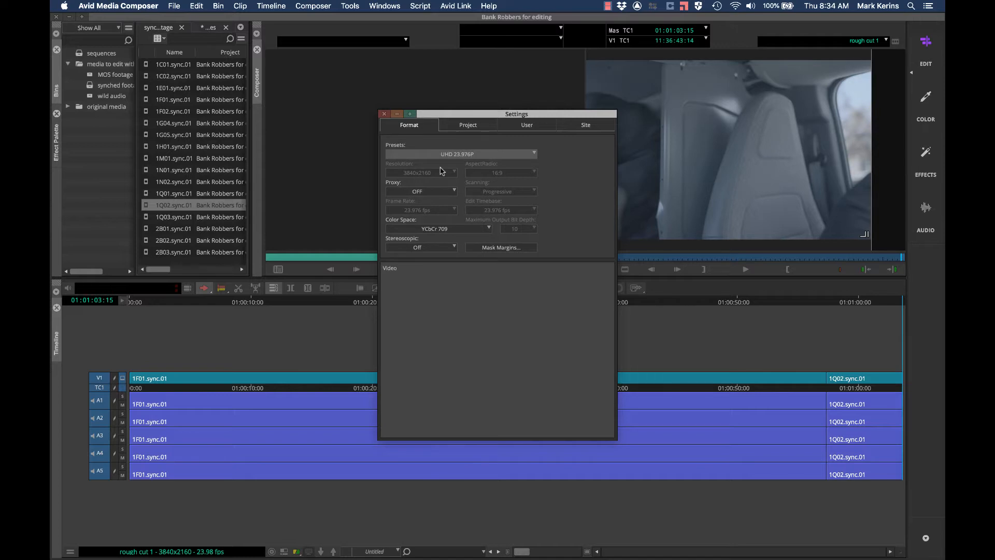
Step: Set the project format preset back to HD 1080 at 1080p/23.976
left_click(417, 155)
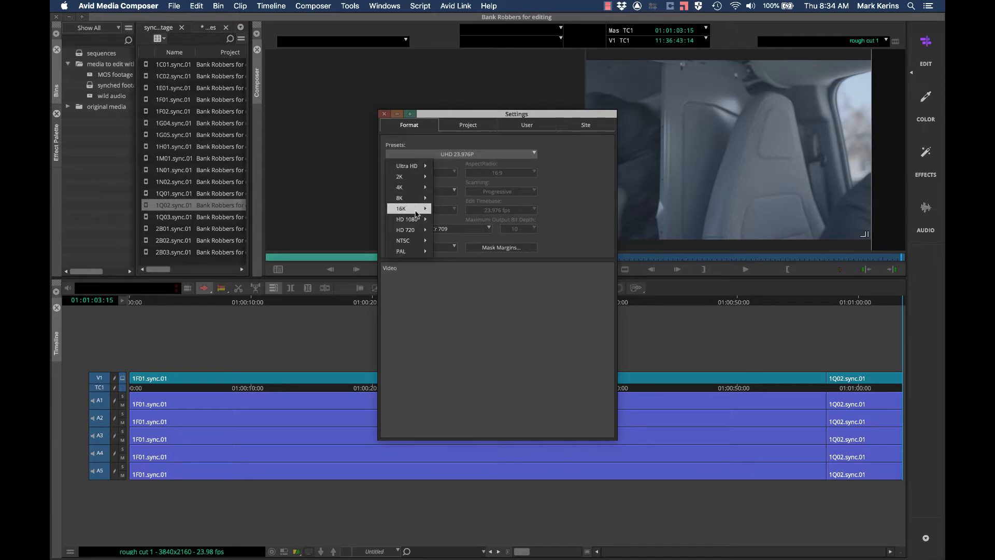
mouse_move(414, 219)
left_click(453, 245)
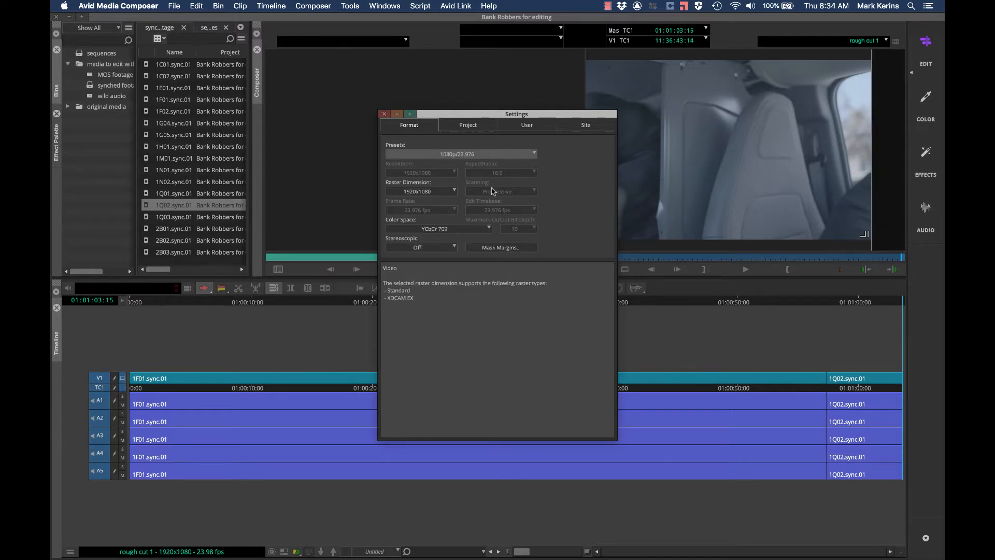
Step: Examine the user profile choices, the list of user settings and the user Audio settings
left_click(526, 127)
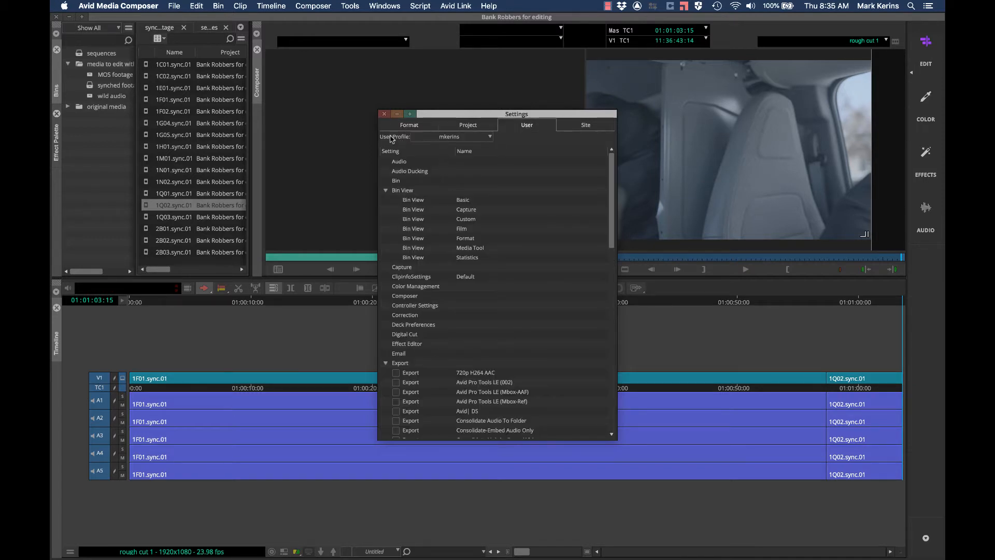
left_click(487, 136)
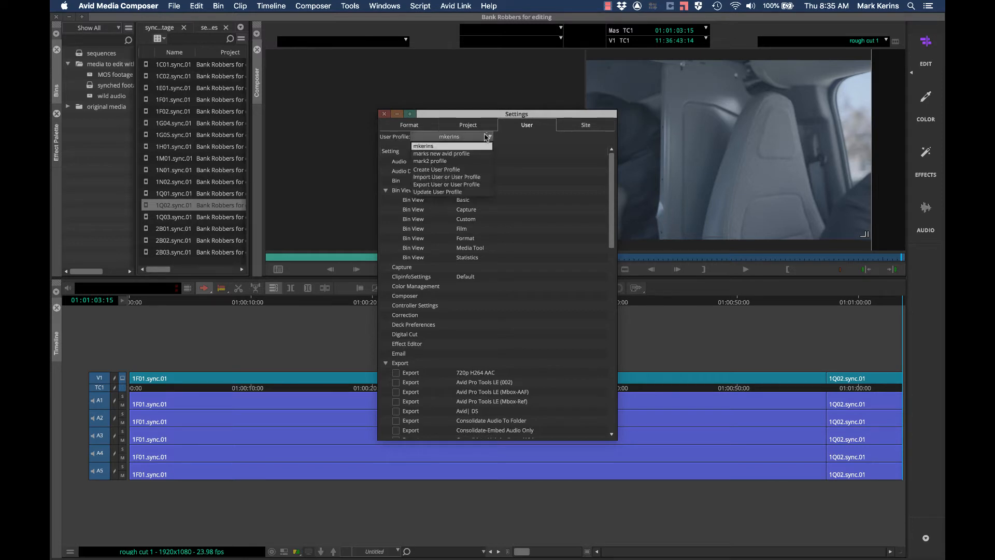
left_click(476, 146)
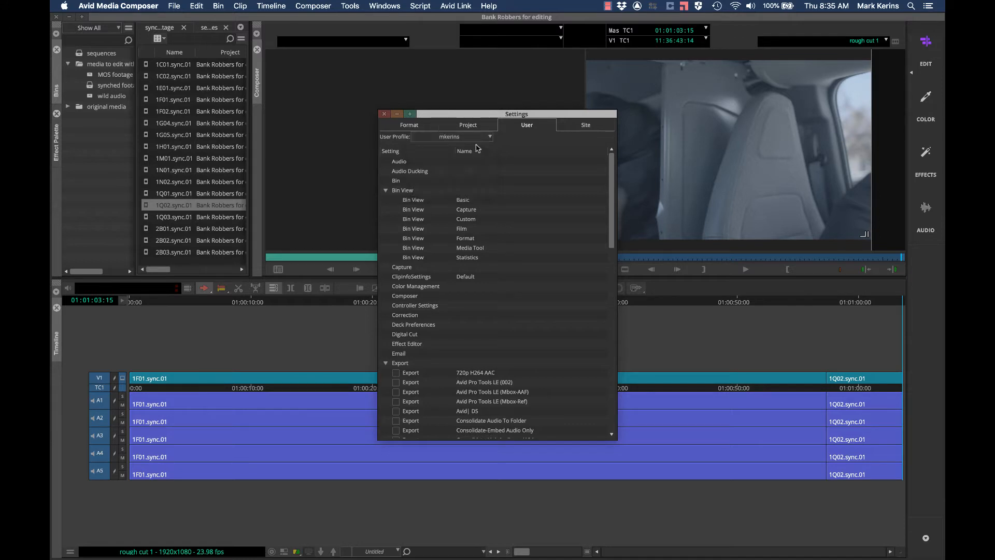
scroll(527, 284, "down", 15)
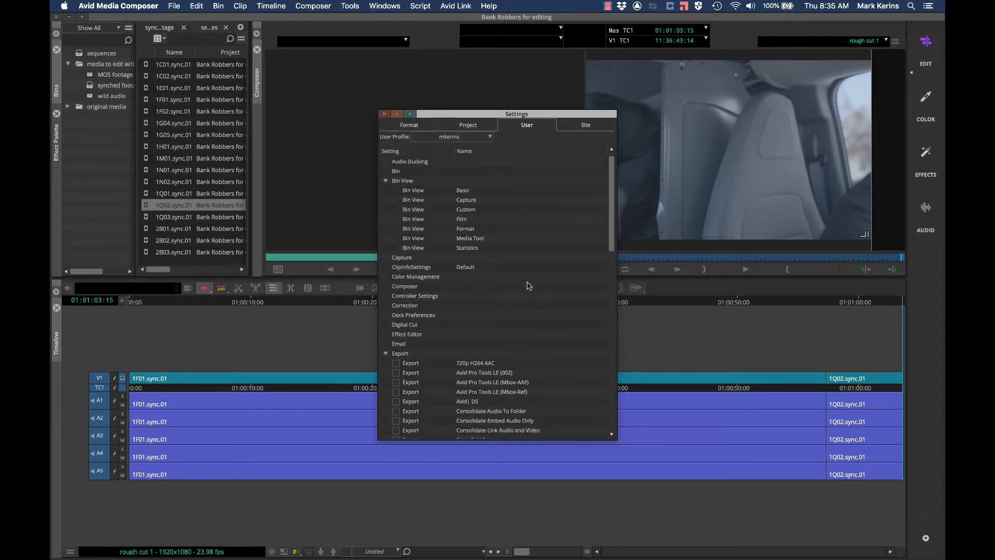
scroll(528, 285, "up", 15)
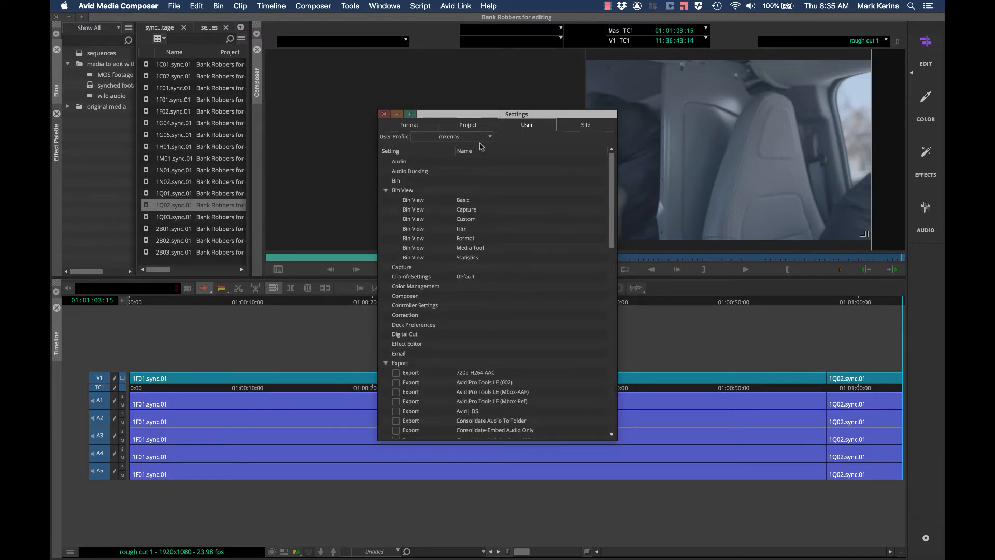
scroll(487, 274, "down", 12)
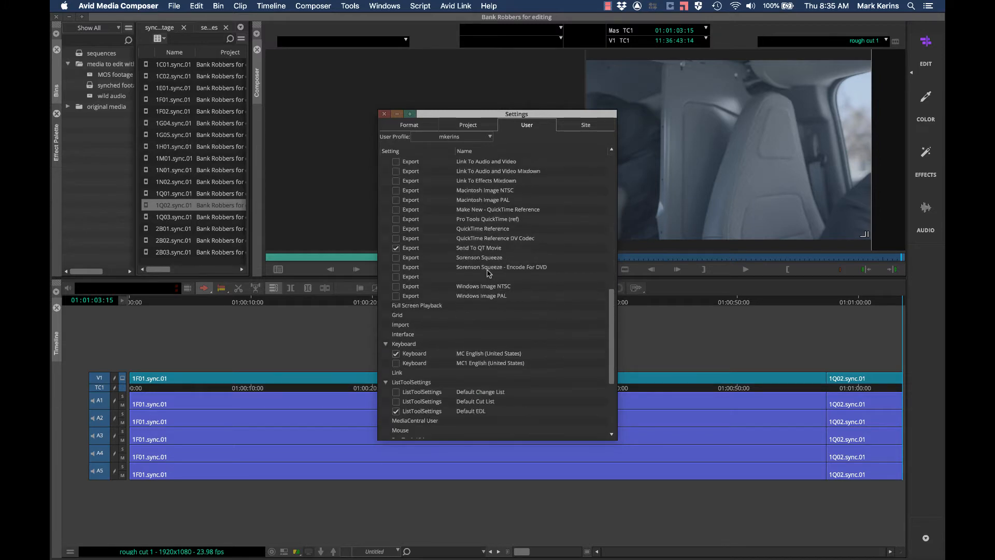
scroll(487, 273, "up", 12)
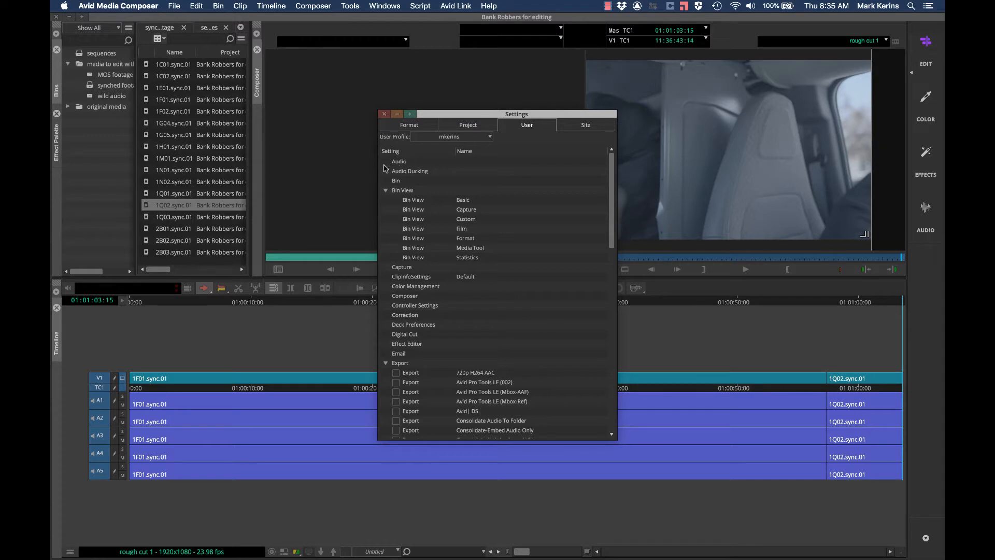
double_click(402, 162)
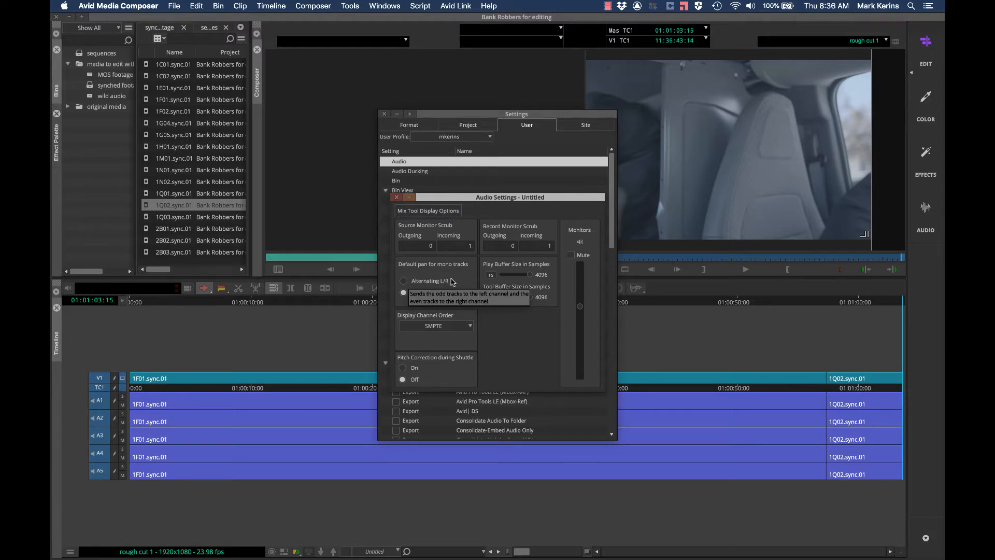
left_click(397, 198)
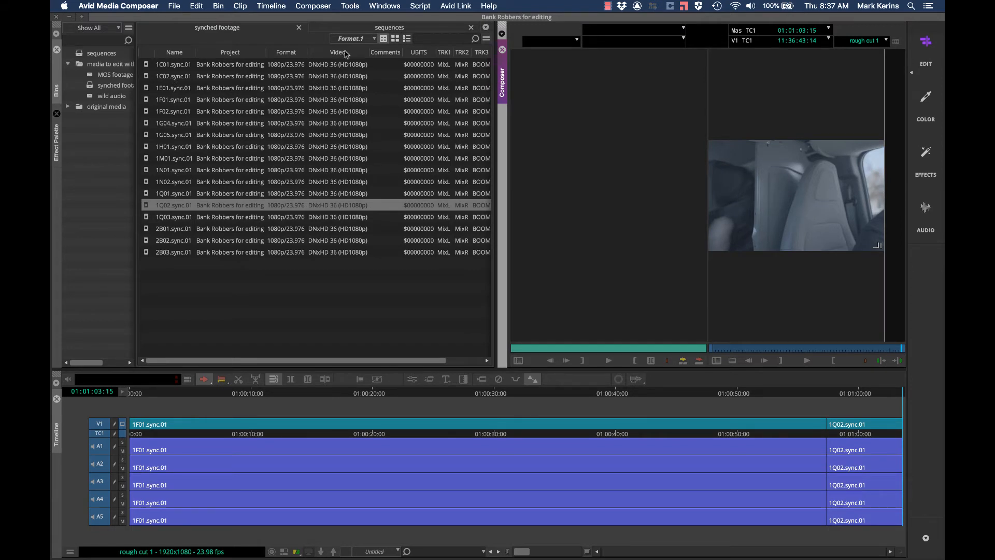
Step: Display the synched footage bin in the Film bin view, followed by the Custom bin view
left_click(374, 39)
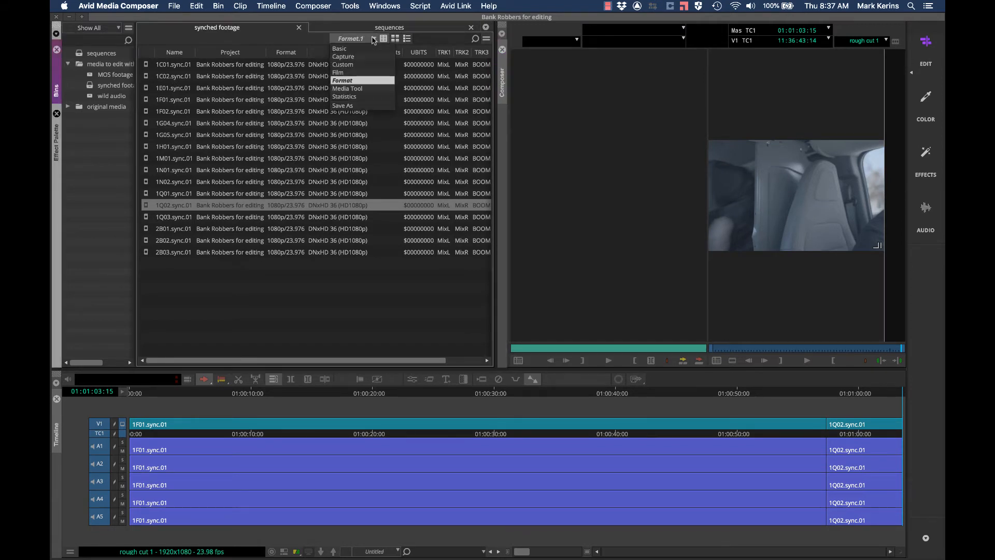
left_click(365, 73)
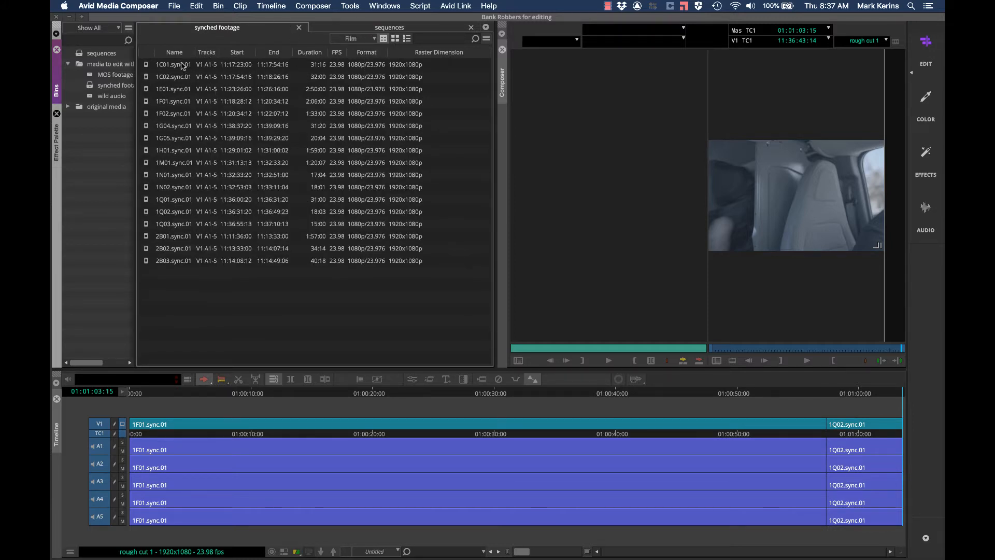
left_click(373, 40)
left_click(361, 64)
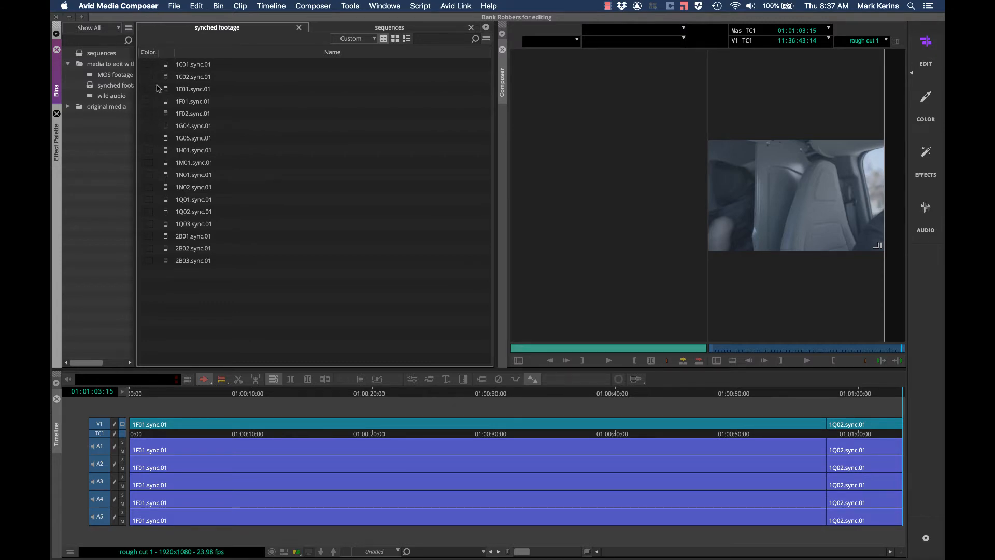
Step: Apply the Basic bin view to the synched footage bin and make the bin area slightly narrower
left_click(361, 40)
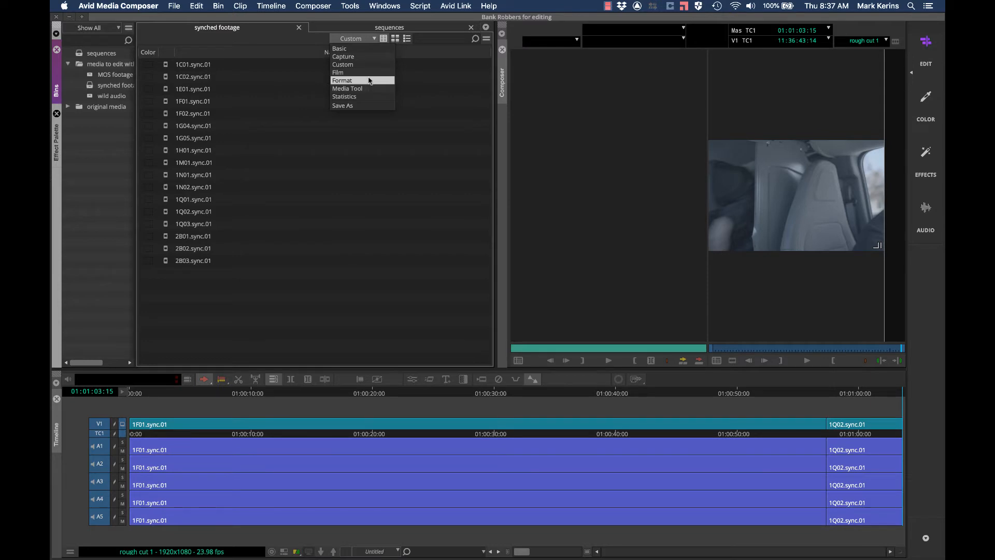
left_click(363, 49)
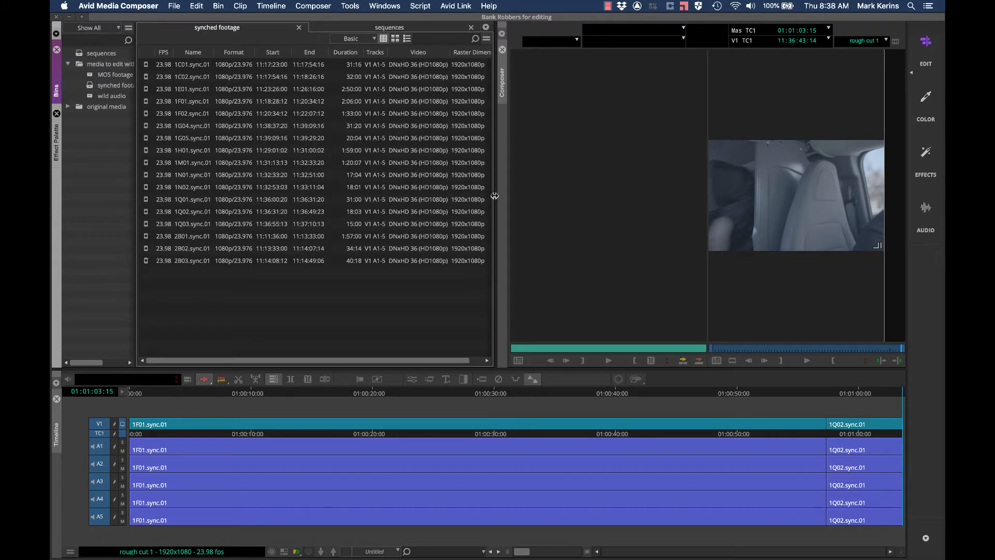
left_click_drag(495, 196, 481, 196)
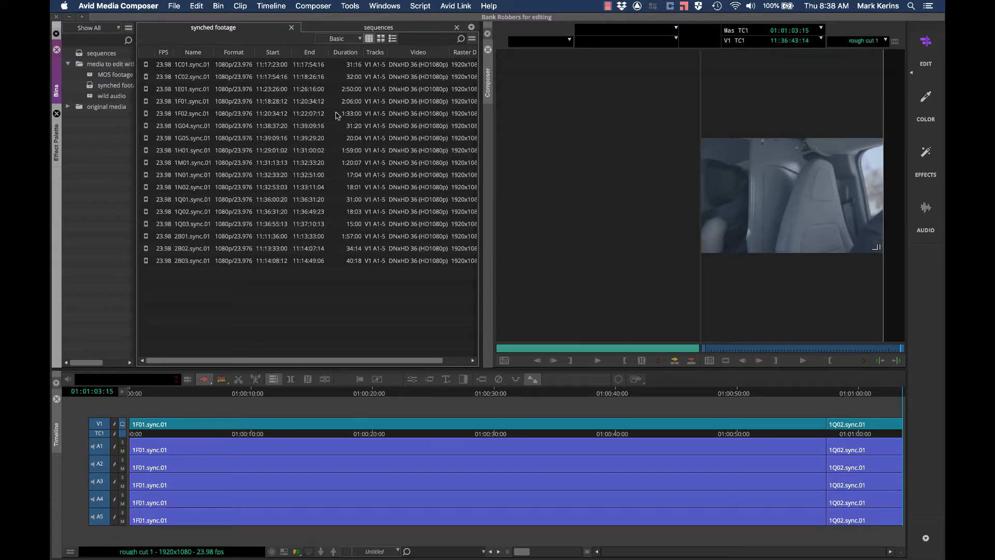
Step: Examine the columns selected for the Basic bin view in the user settings and compare them with the synched footage bin
key("super+equal")
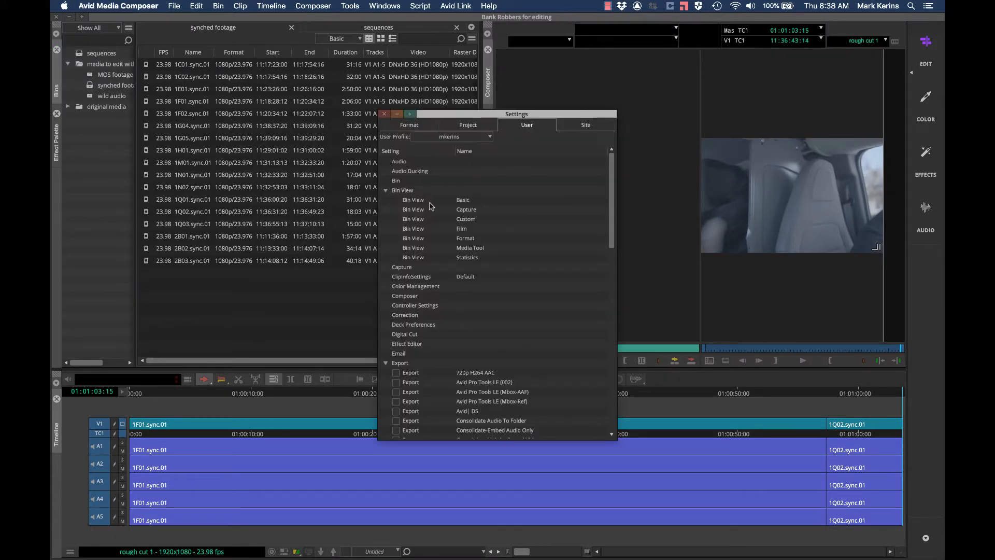
left_click(462, 201)
double_click(408, 202)
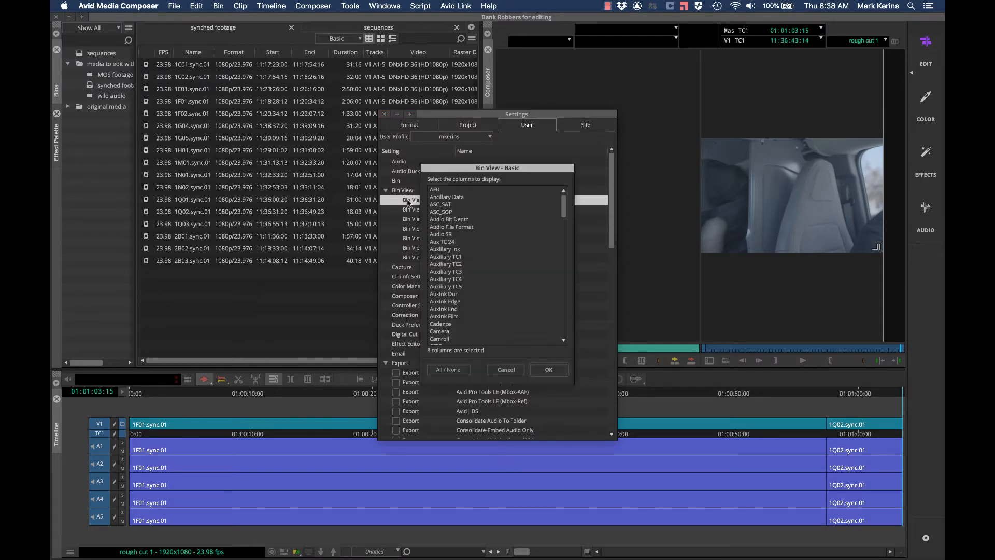
scroll(511, 217, "down", 7)
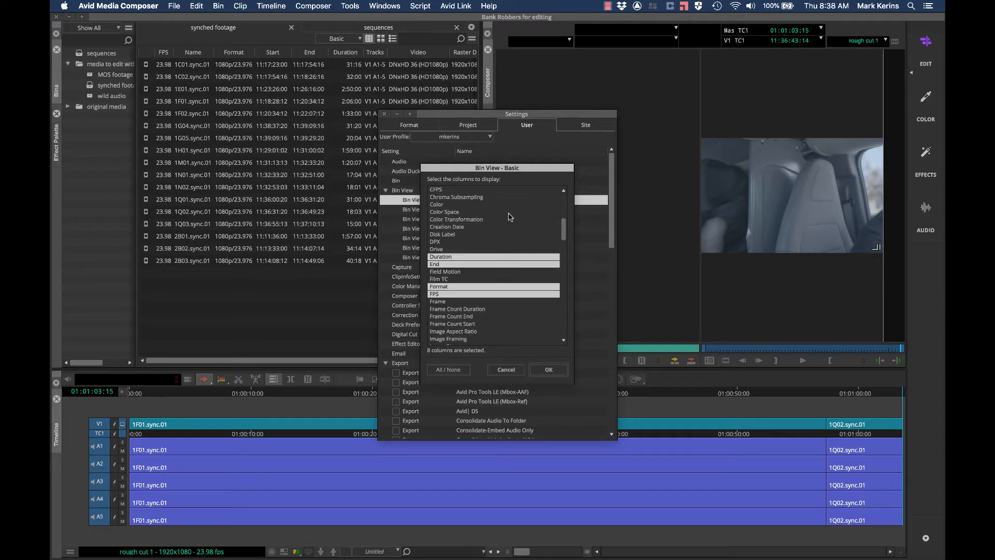
scroll(511, 217, "up", 7)
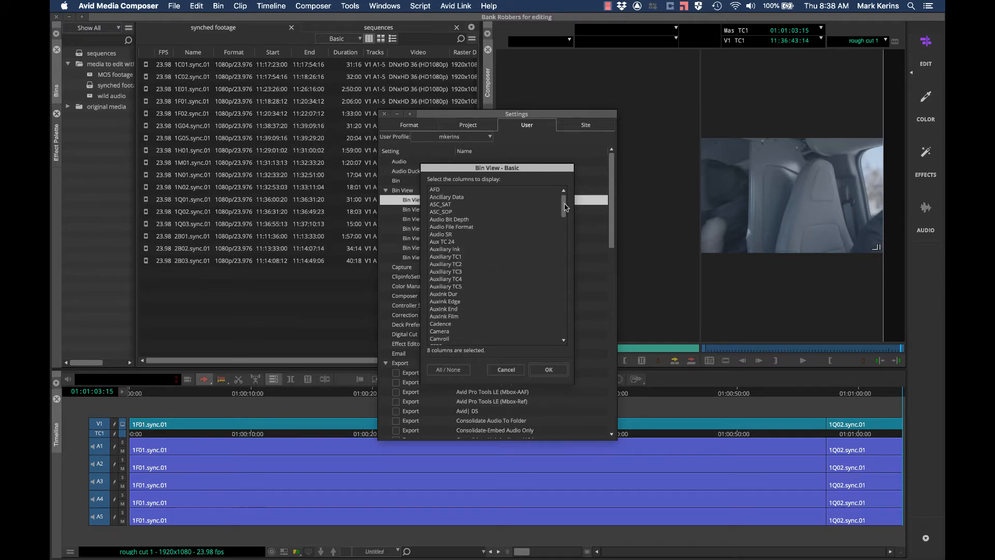
mouse_move(562, 204)
left_mouse_down()
mouse_move(550, 336)
mouse_move(544, 206)
left_mouse_up()
left_click_drag(256, 359, 193, 343)
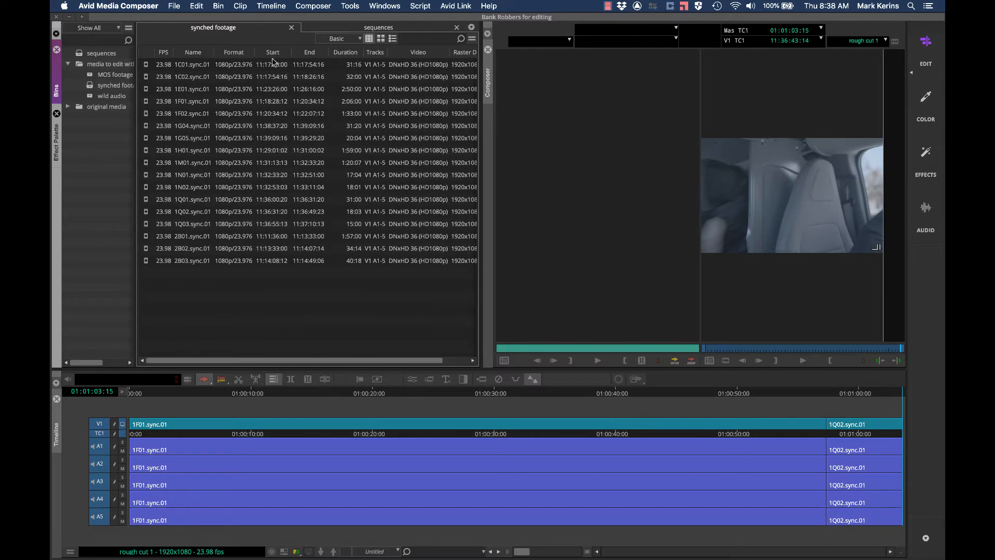
Step: Display the synched footage bin in the Film, Format and Statistics bin views in turn
left_click(345, 39)
left_click(340, 76)
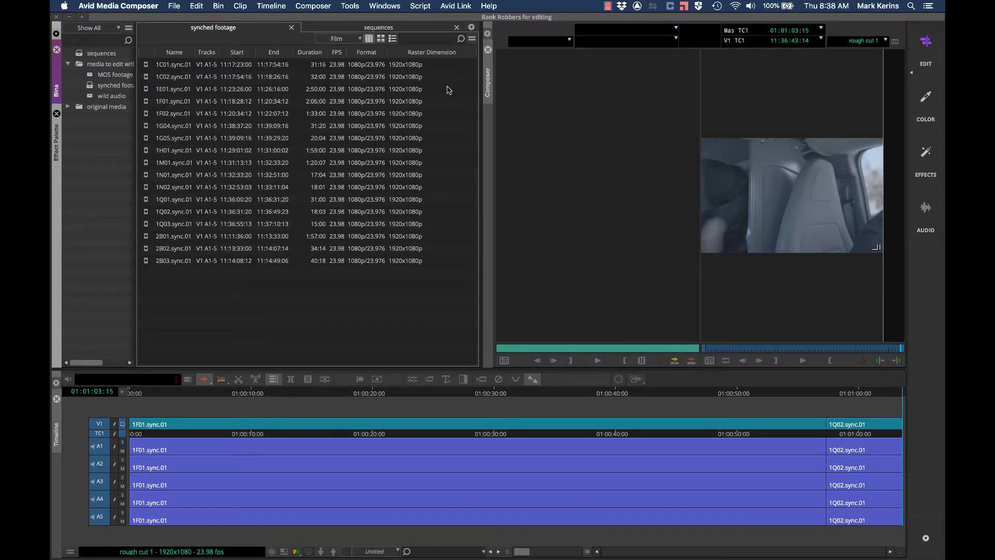
left_click(351, 41)
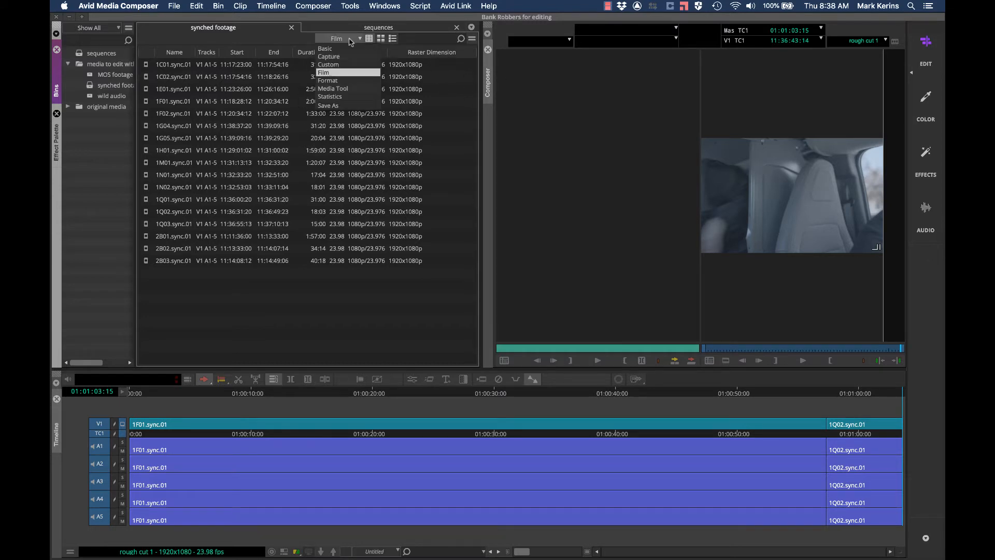
left_click(345, 80)
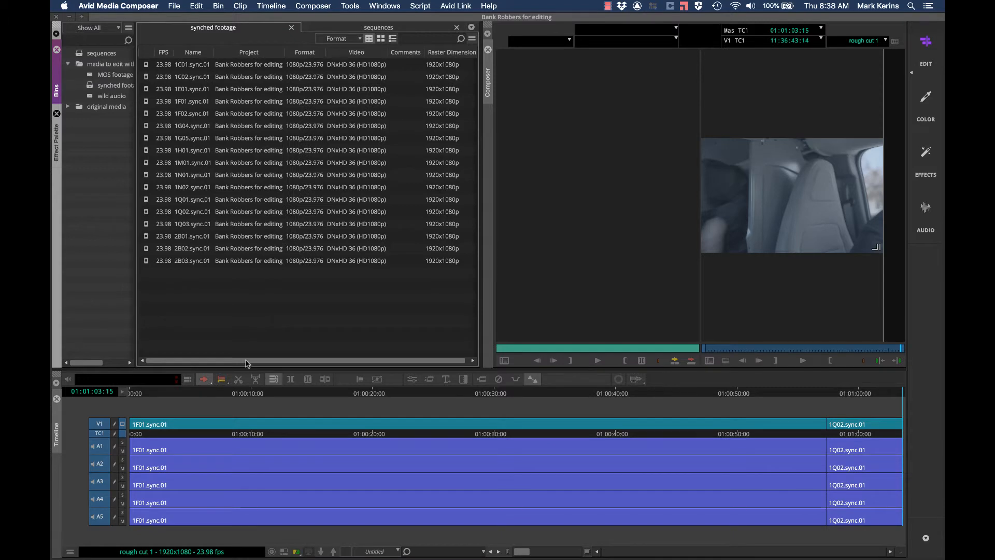
left_click_drag(283, 361, 186, 357)
mouse_move(291, 362)
left_mouse_down()
mouse_move(404, 370)
mouse_move(293, 370)
left_mouse_up()
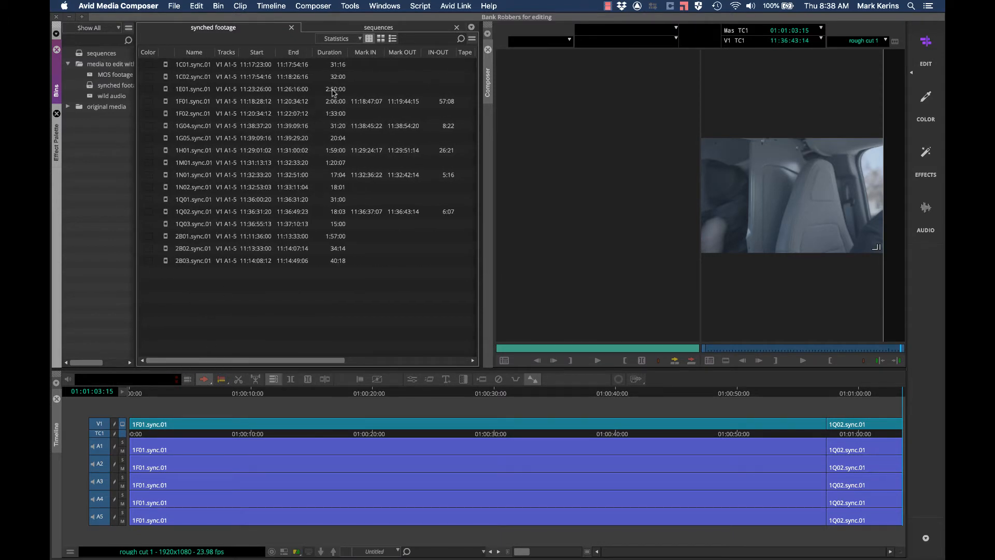
Step: Review the Basic bin view's available columns through to the end of the list, then accept the column selection
key("shift+super+=")
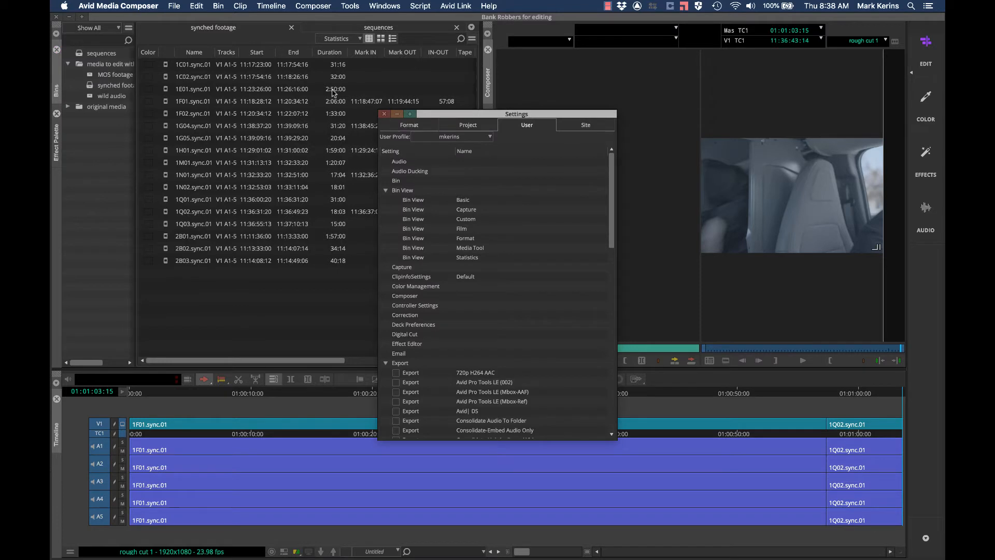
double_click(418, 201)
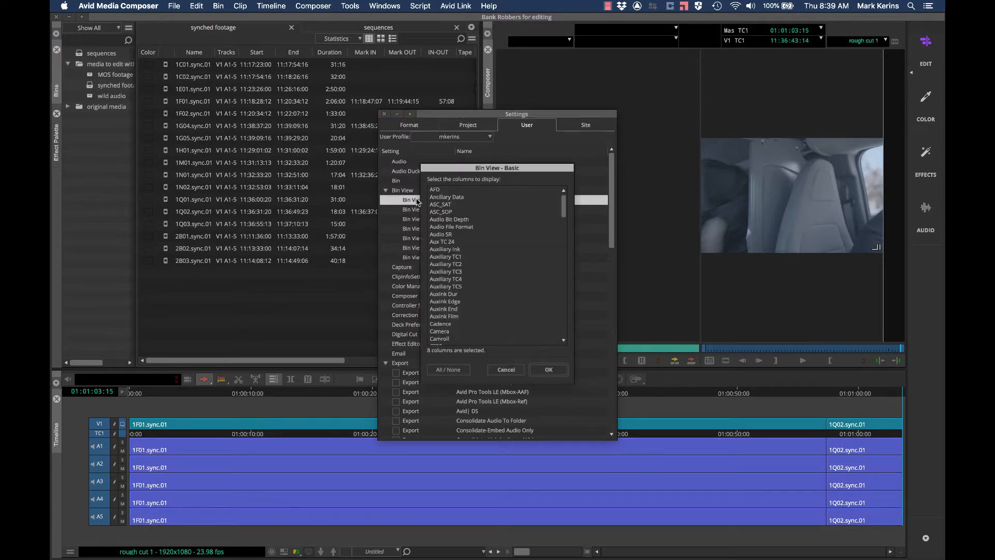
scroll(467, 258, "down", 10)
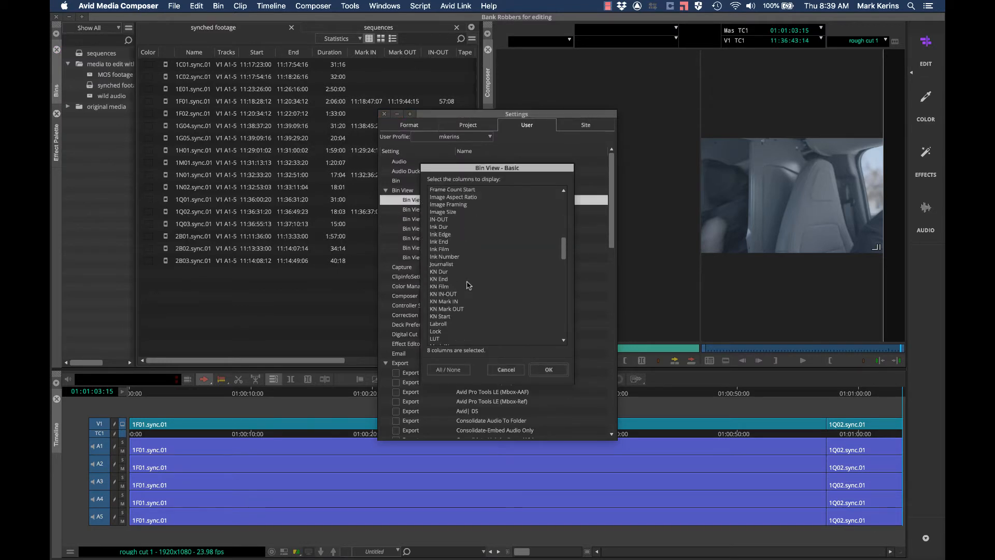
scroll(467, 285, "down", 2)
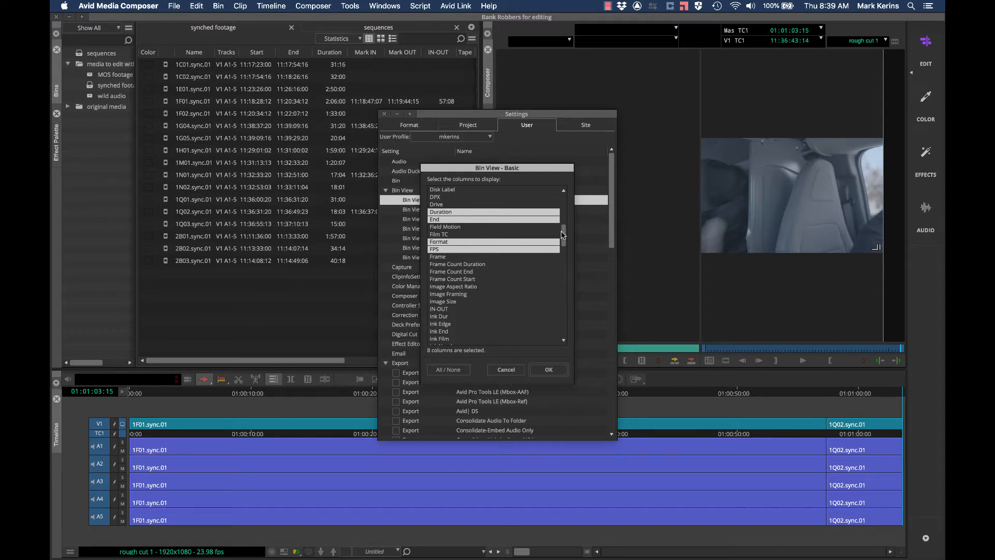
left_click_drag(564, 235, 550, 339)
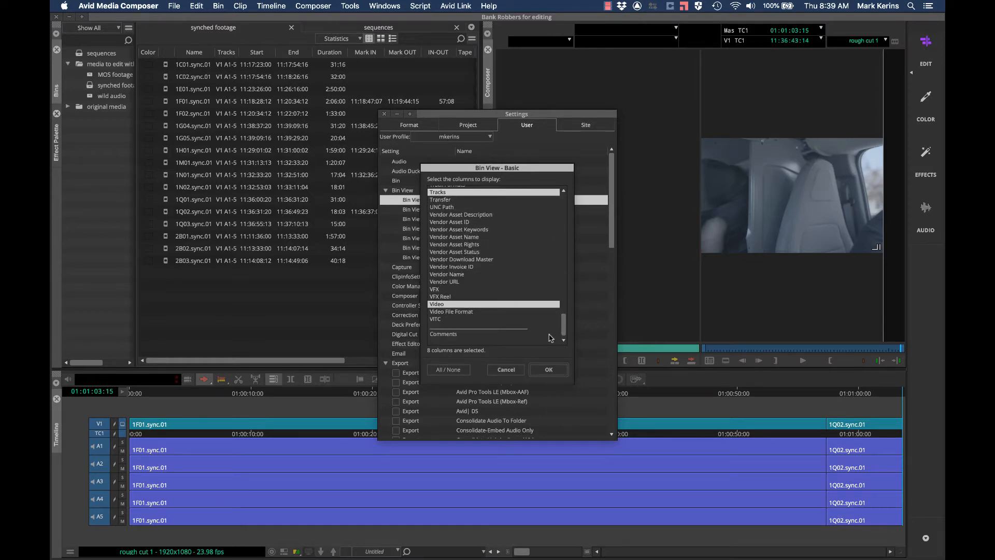
left_click(457, 245)
left_click(457, 245)
left_click(549, 369)
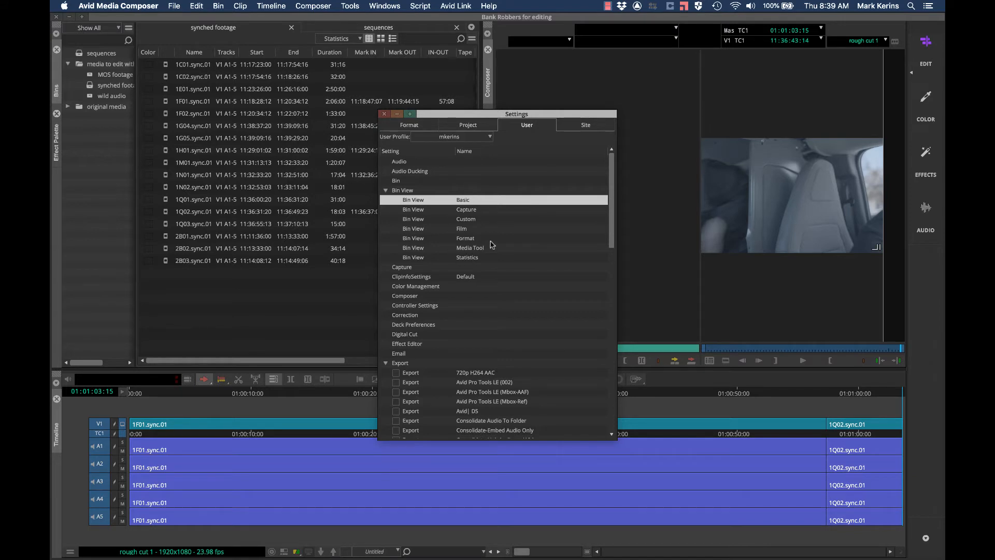
Step: Review the user Bin settings, including the default bin view option, and close the settings
left_click(469, 210)
left_click(466, 219)
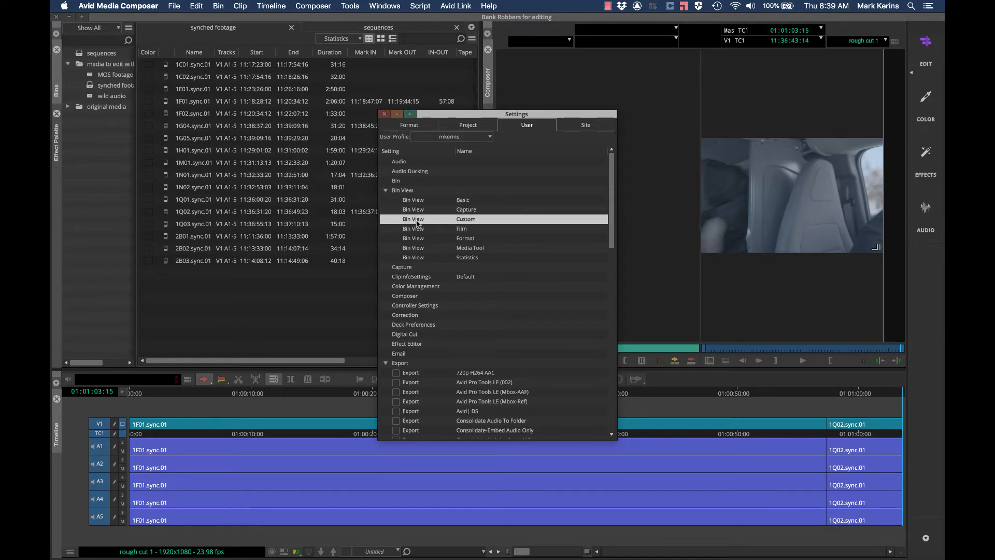
double_click(397, 182)
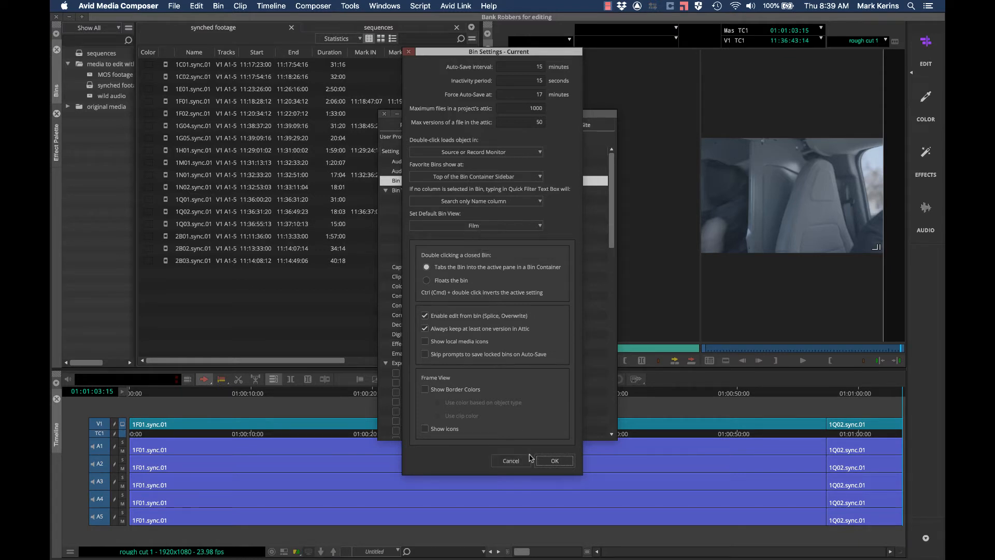
left_click(552, 460)
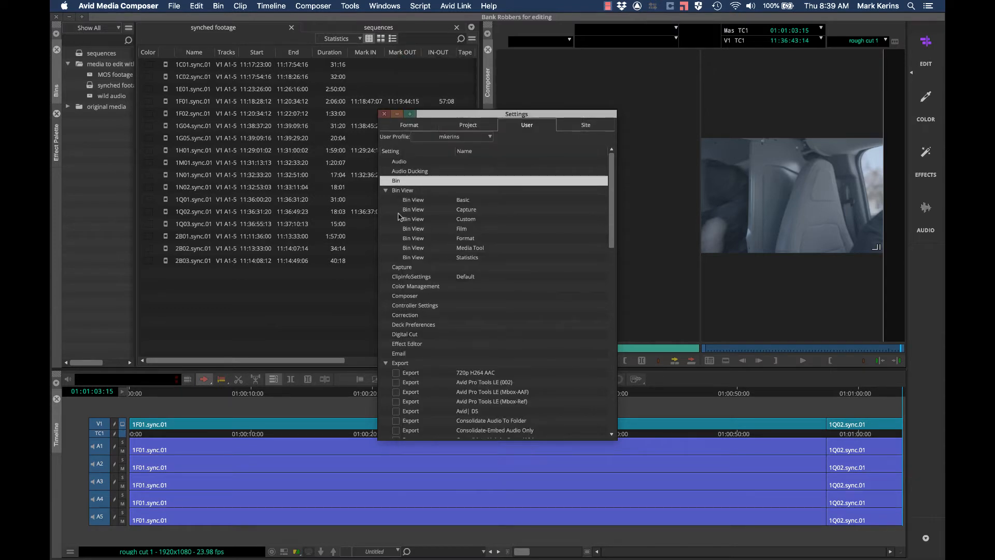
left_click(384, 114)
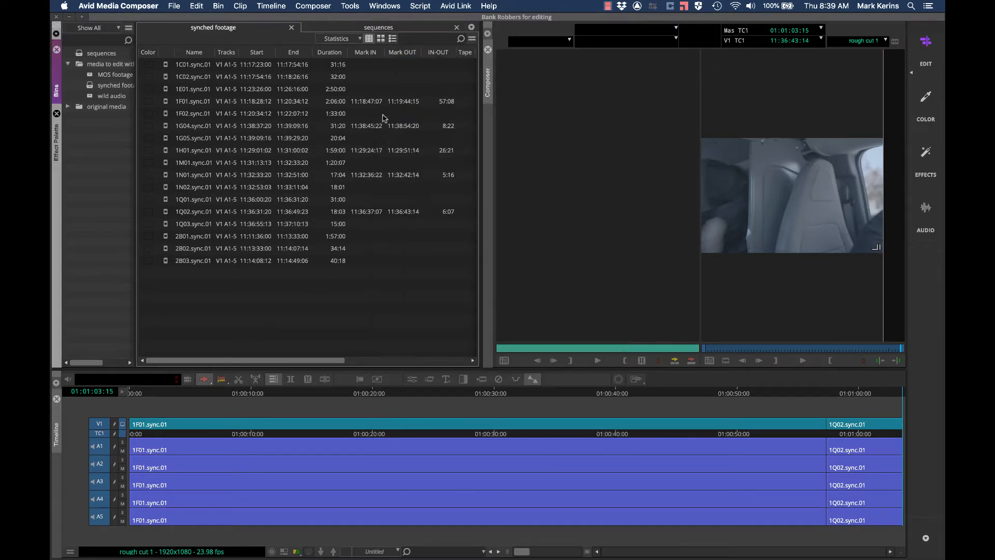
Step: Apply the Film bin view to the synched footage bin
left_click(344, 39)
left_click(355, 71)
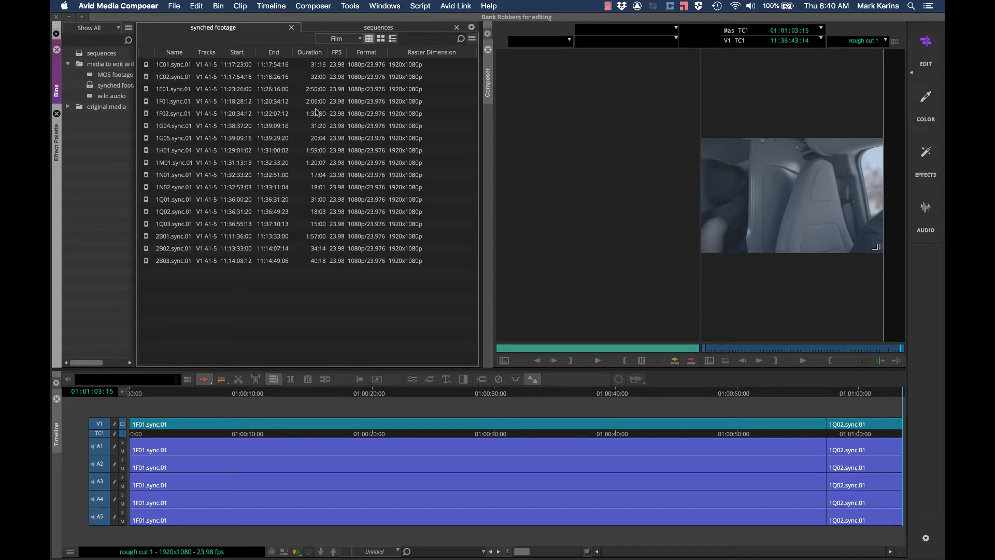
Step: Examine the list of user settings and the Window options of the Composer settings, then close the settings
key("shift+super+equal")
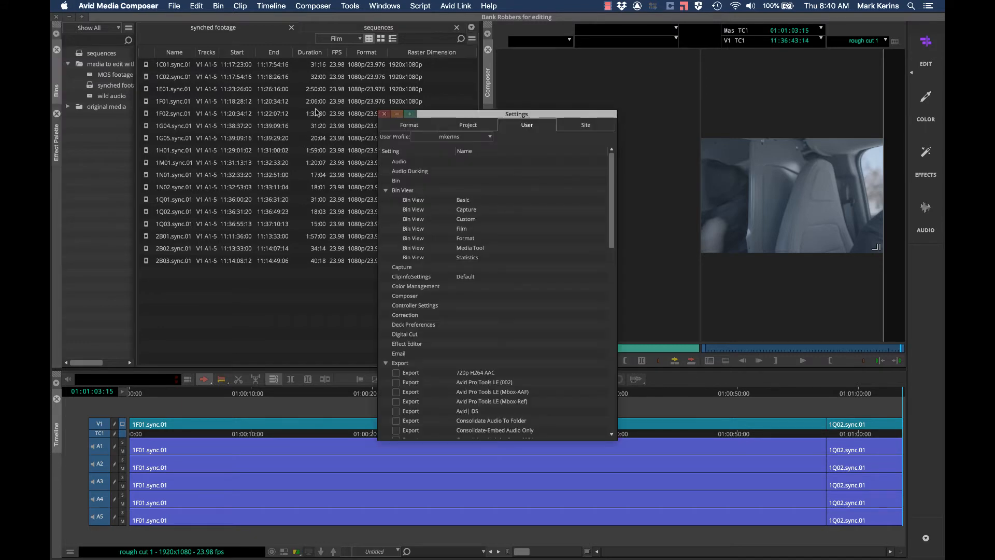
scroll(553, 266, "down", 5)
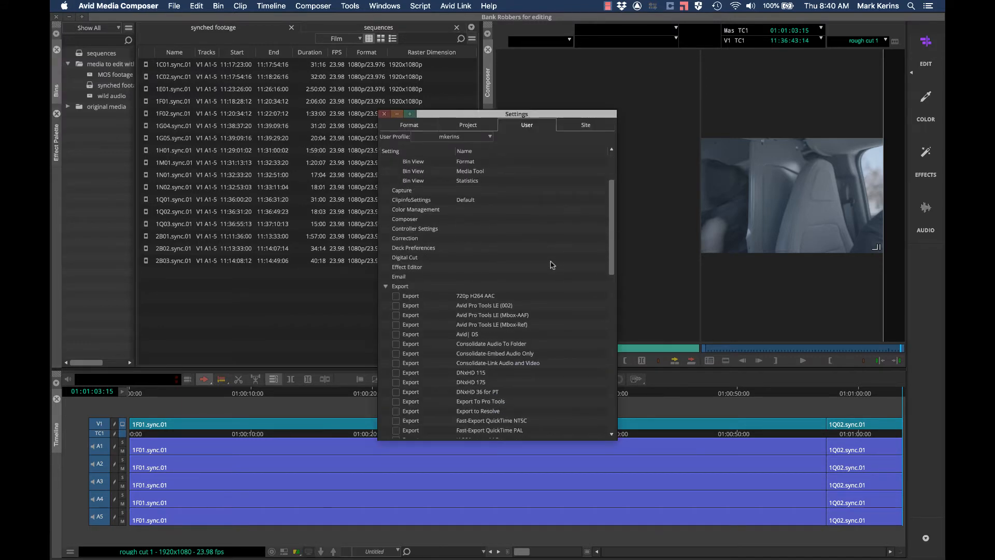
scroll(552, 265, "up", 5)
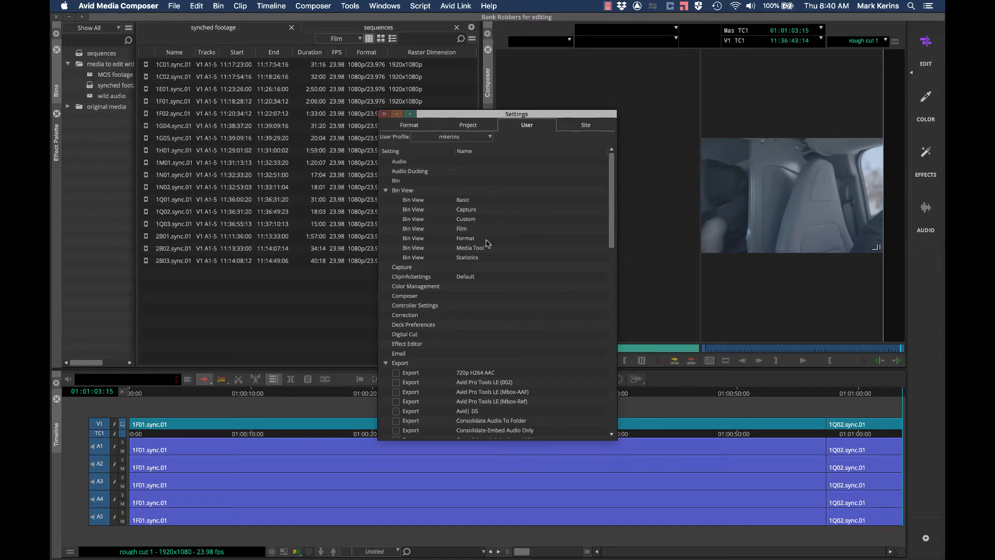
scroll(488, 244, "down", 1)
scroll(408, 192, "down", 4)
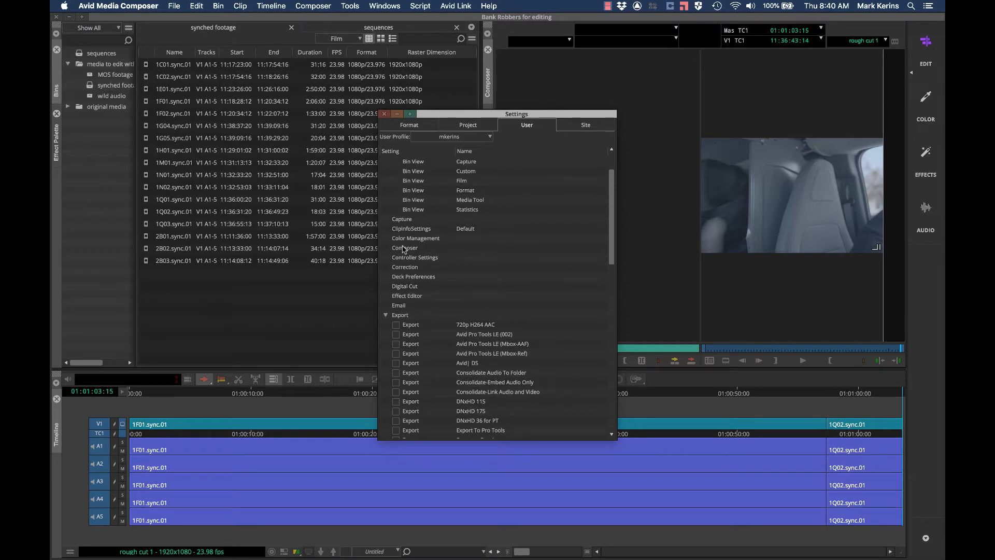
double_click(404, 248)
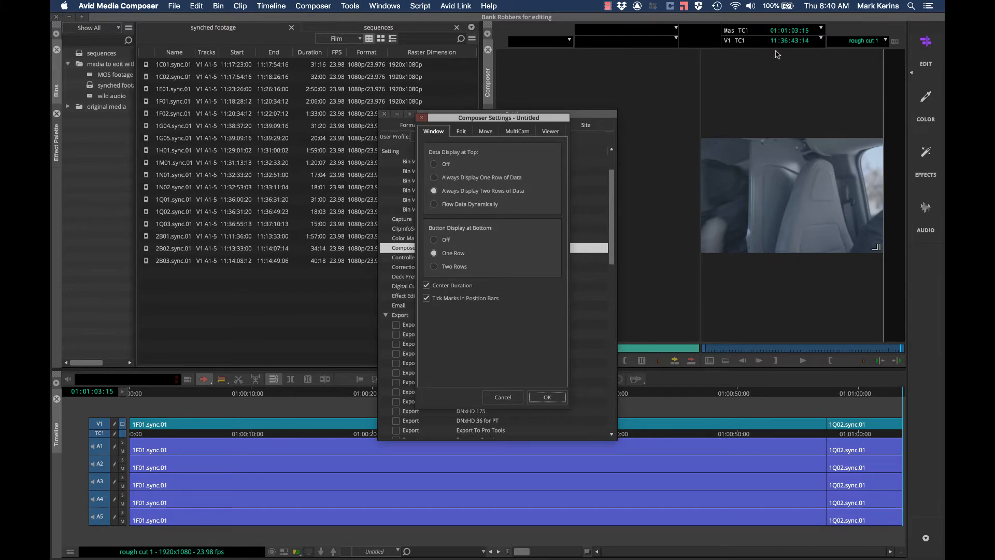
left_click(421, 119)
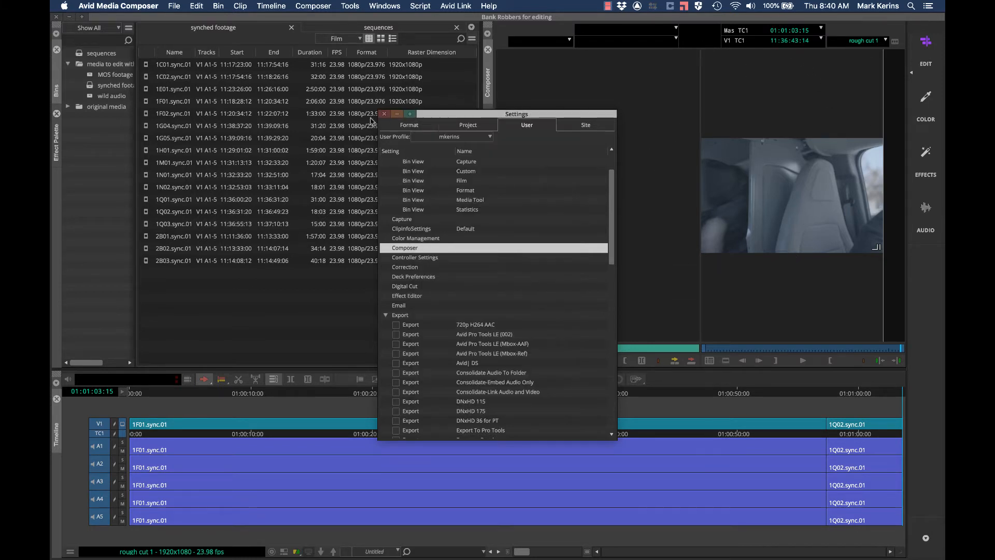
left_click(384, 113)
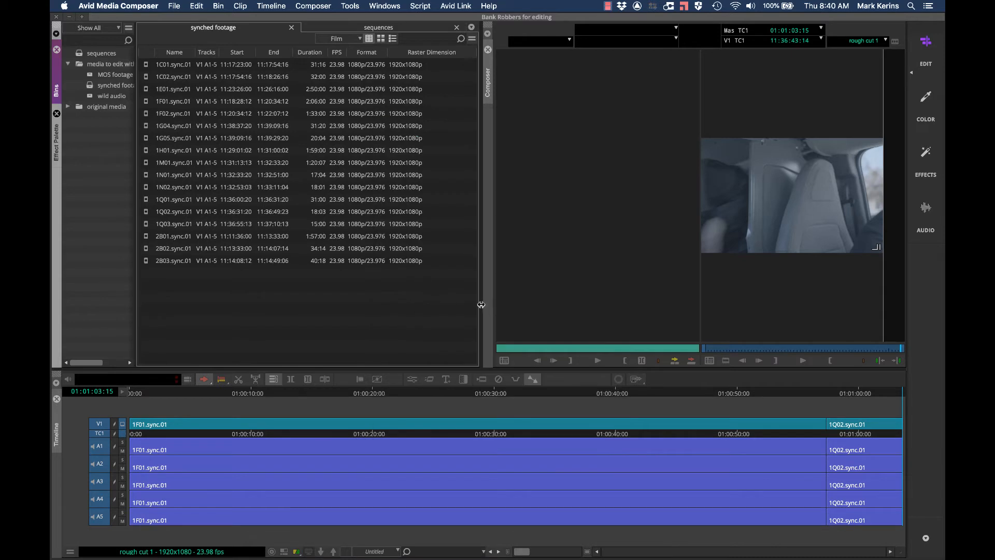
Step: Narrow the bin area to widen the Composer monitors, and raise the timeline's upper edge to make the timeline taller
left_click_drag(450, 307, 244, 305)
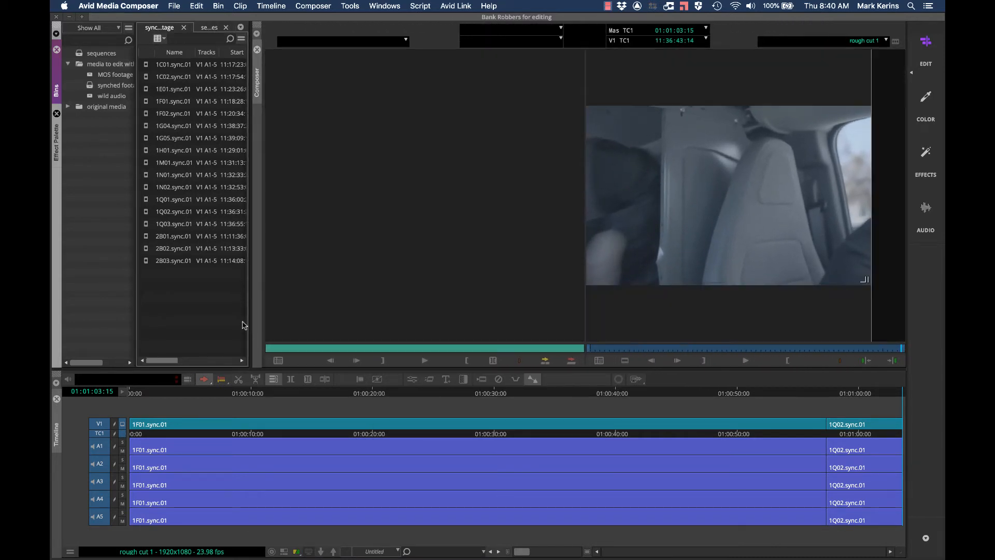
left_click_drag(232, 369, 232, 308)
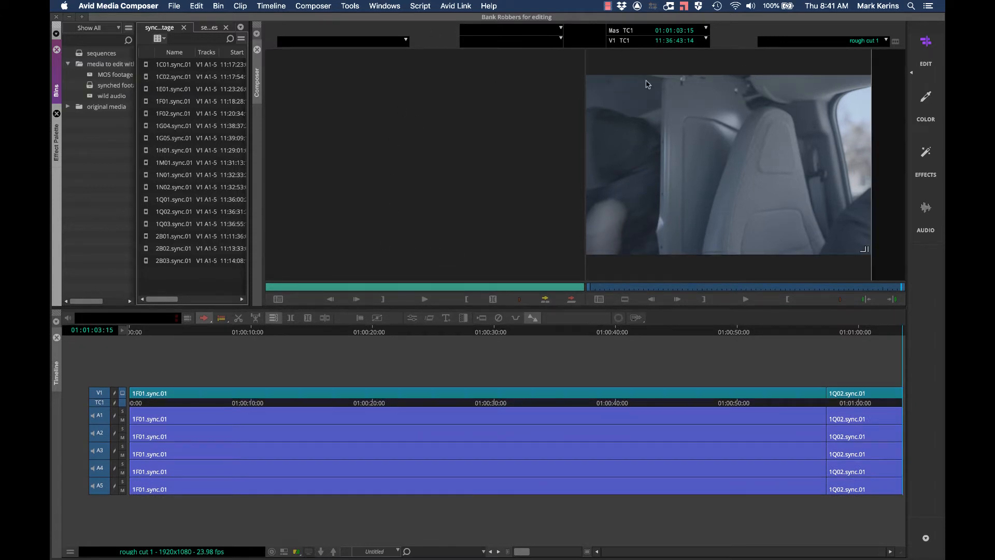
Step: Examine the Edit, Move, MultiCam and Viewer options in the Composer settings
key("super+equal")
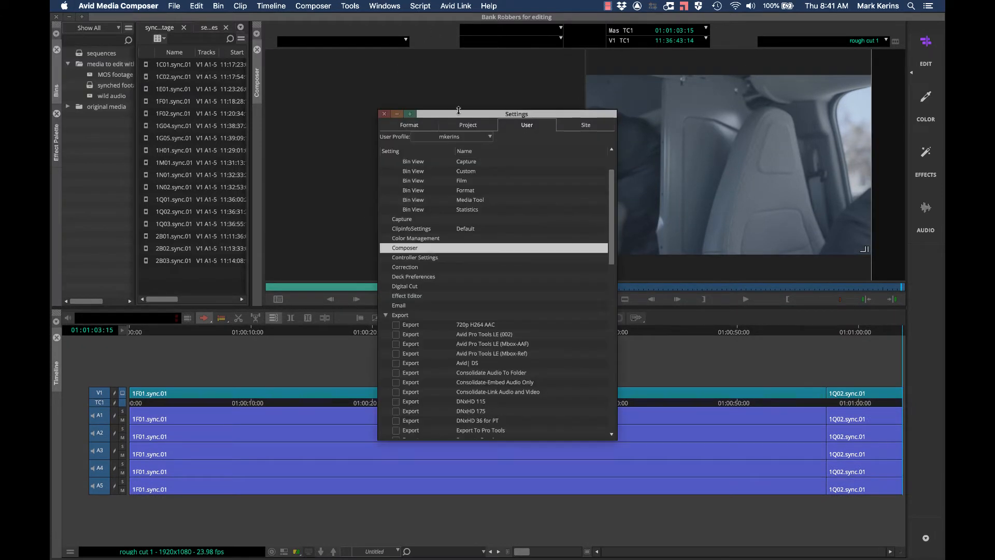
left_click_drag(455, 113, 382, 144)
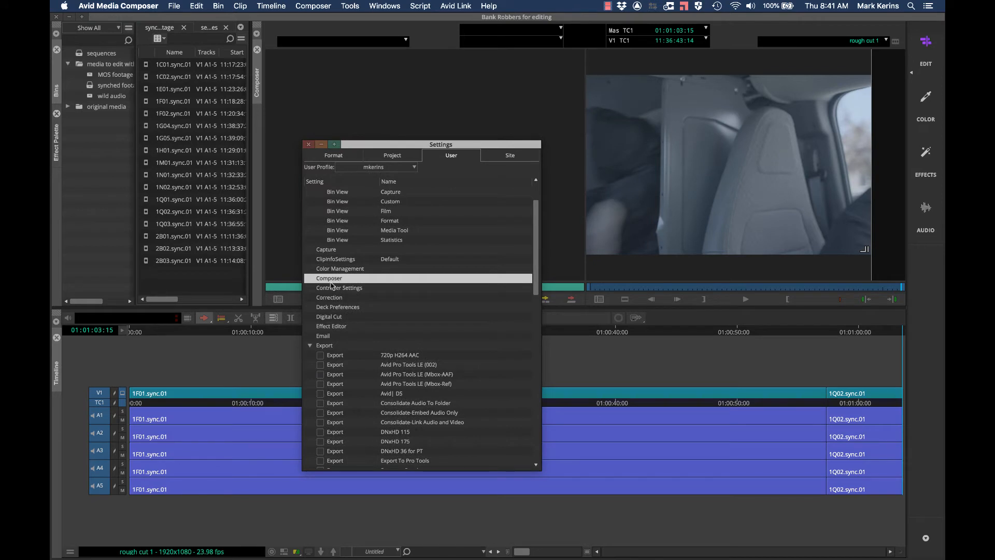
double_click(330, 280)
left_click(461, 130)
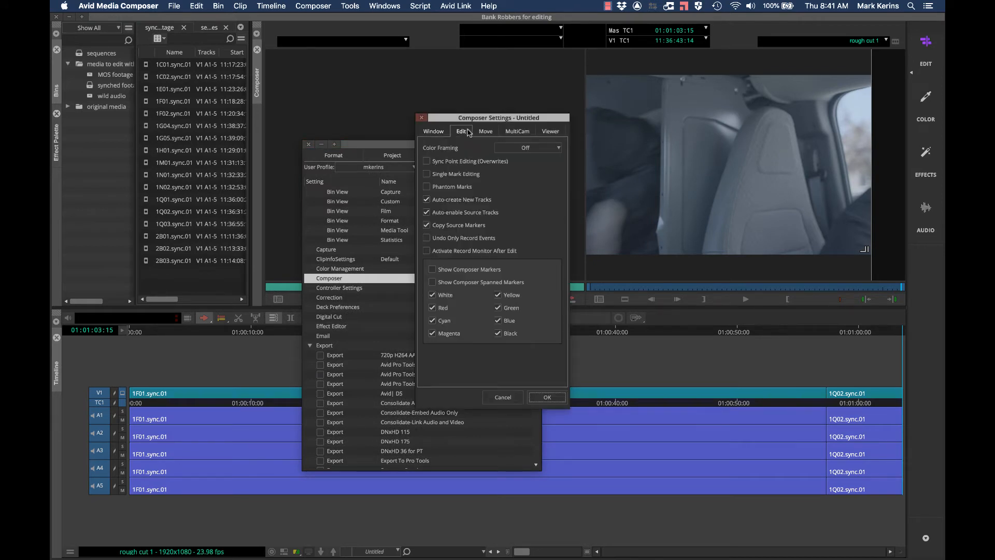
left_click(481, 130)
left_click(508, 131)
left_click(547, 132)
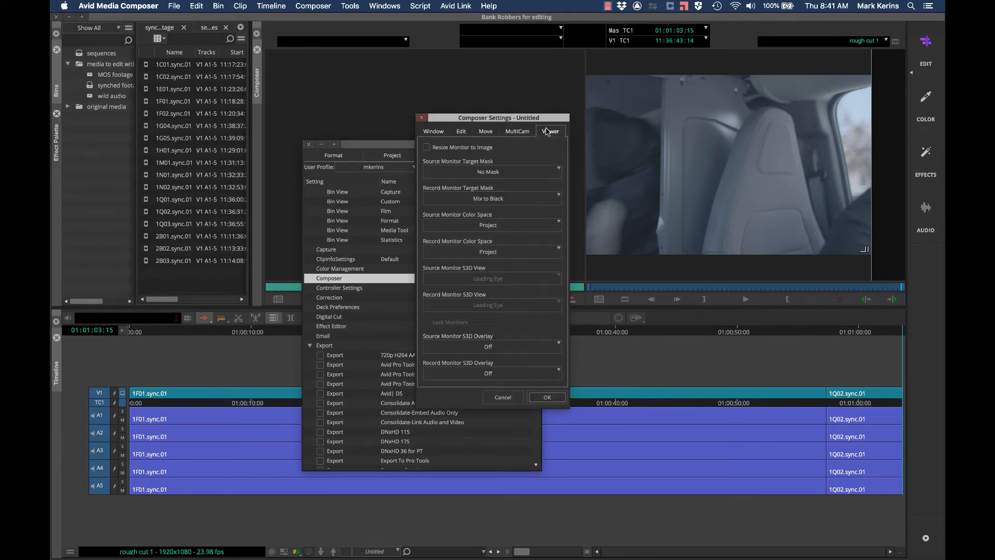
Step: Set the Composer window to always display one row of data and two rows of buttons, and apply it
left_click(432, 133)
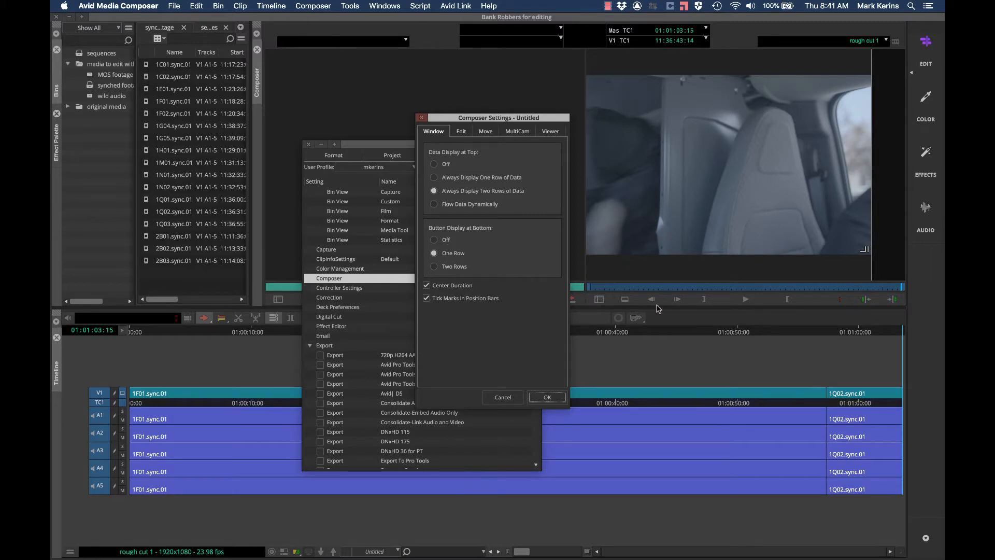
left_click(435, 268)
left_click(434, 179)
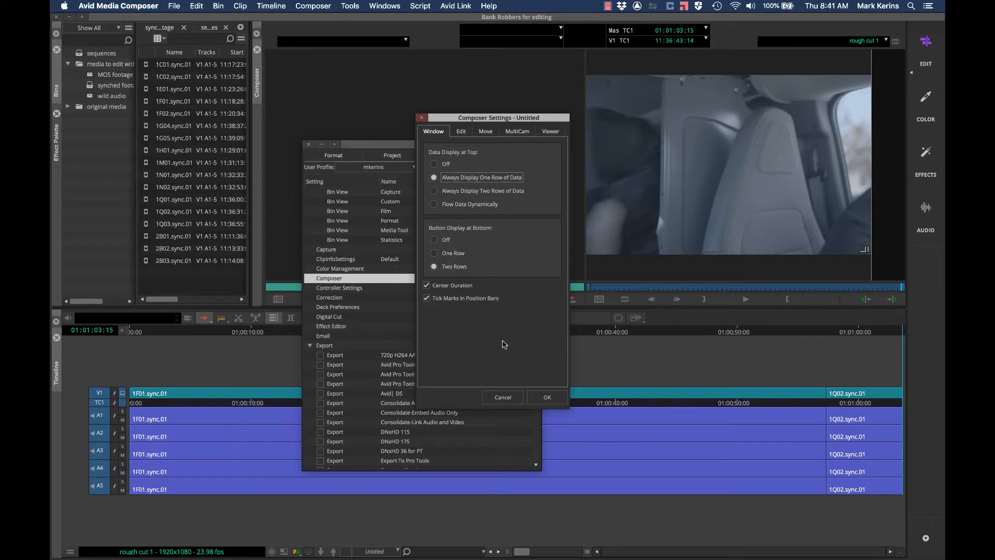
left_click(539, 398)
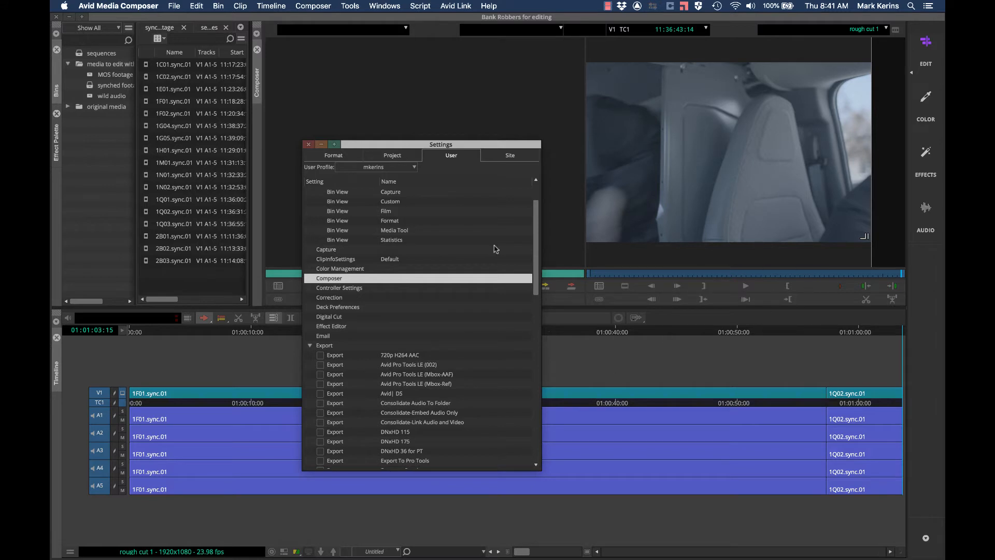
Step: Set the Composer window to always display two rows of data and one row of buttons
double_click(337, 280)
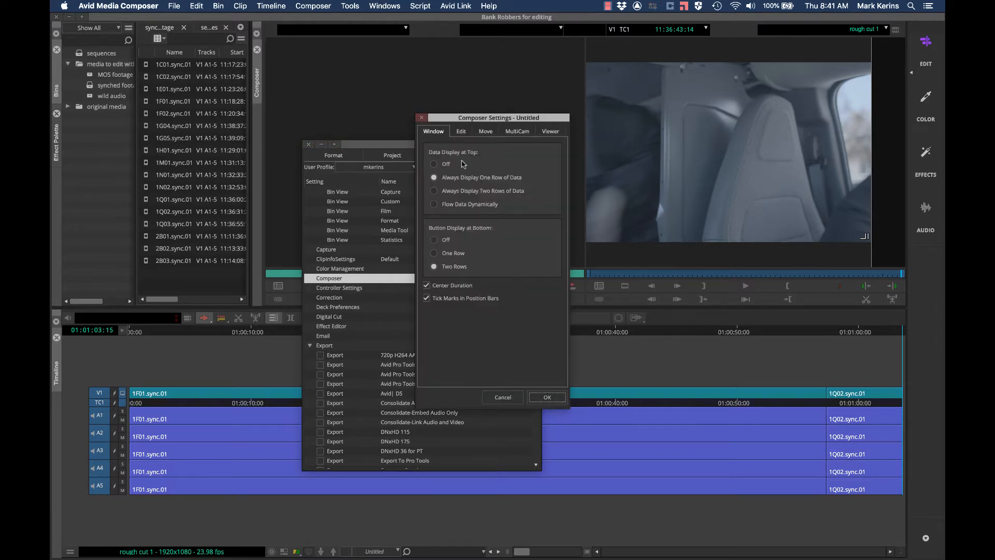
left_click(438, 191)
left_click(546, 396)
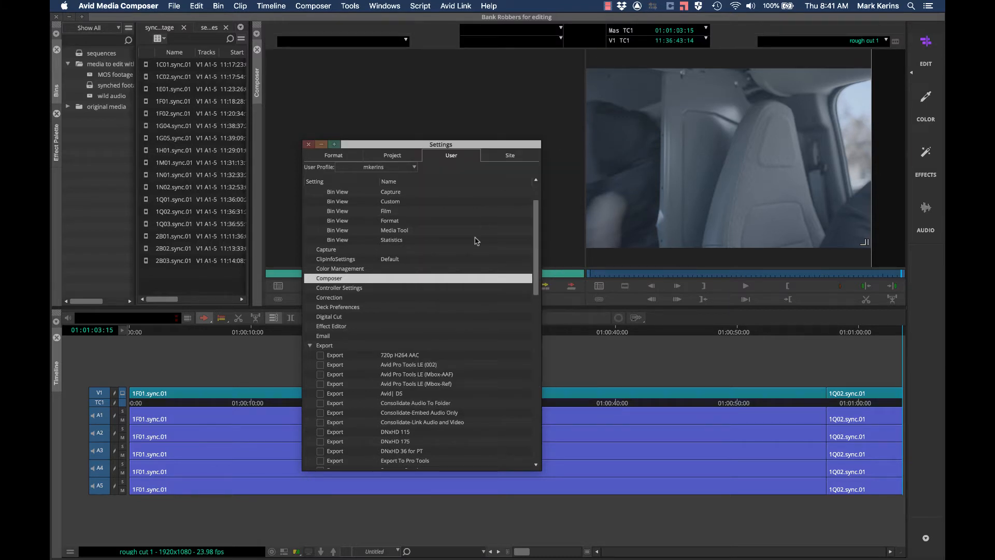
double_click(327, 280)
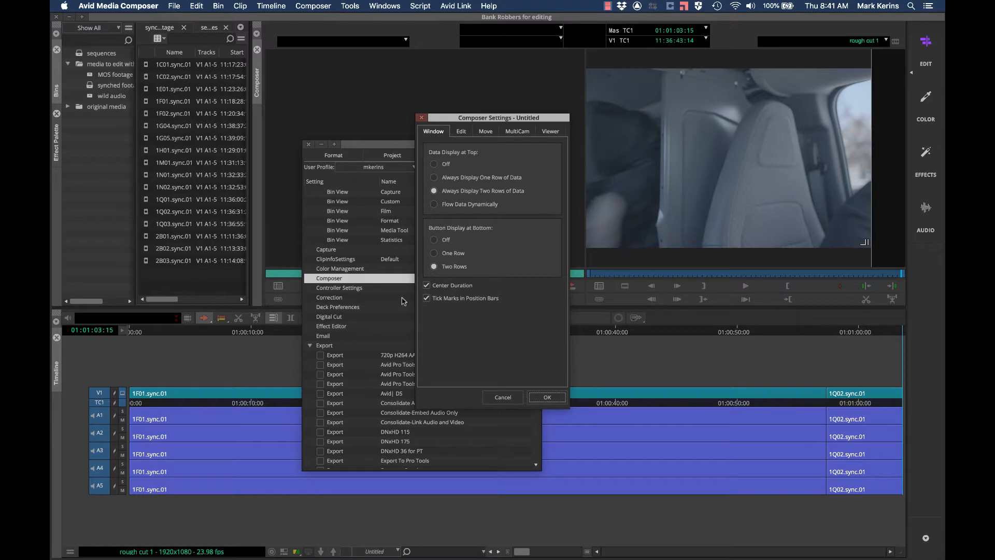
left_click(436, 254)
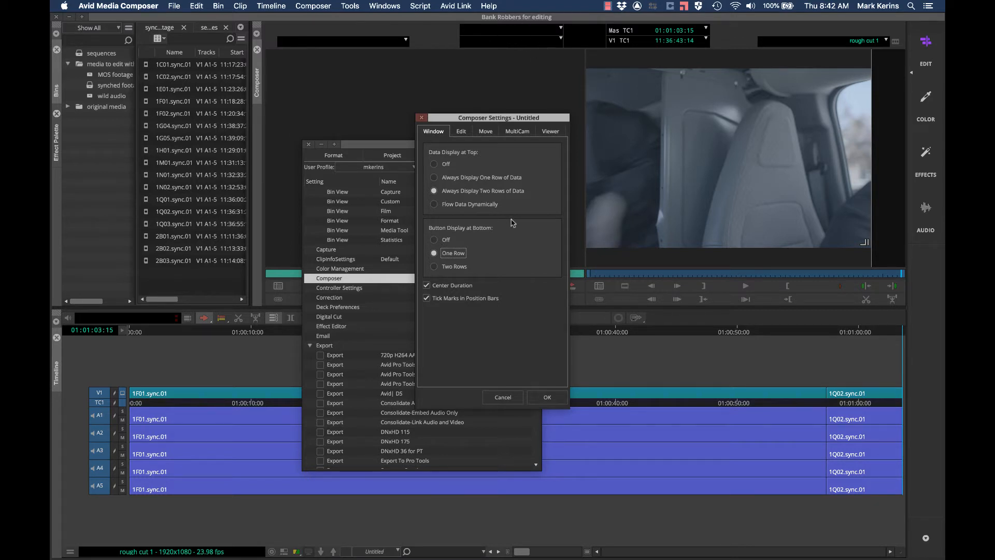
Step: Review the Edit and Move options of the Composer settings, apply the settings and close the settings window
left_click(460, 131)
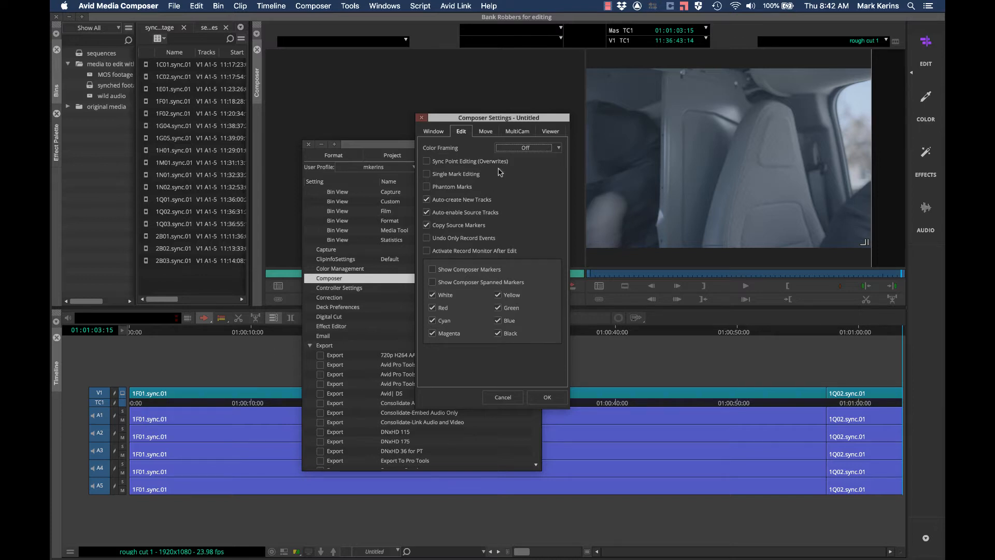
left_click(485, 132)
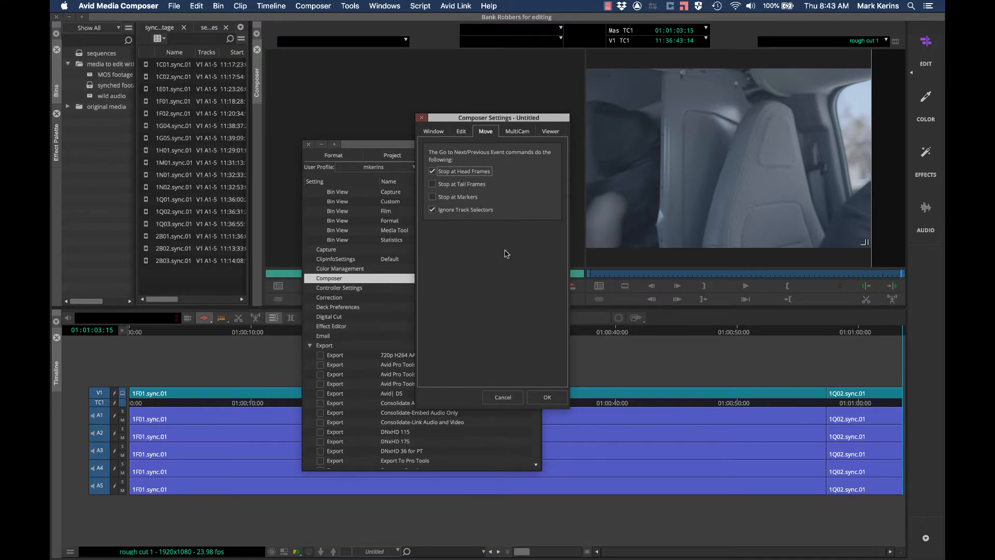
left_click(548, 397)
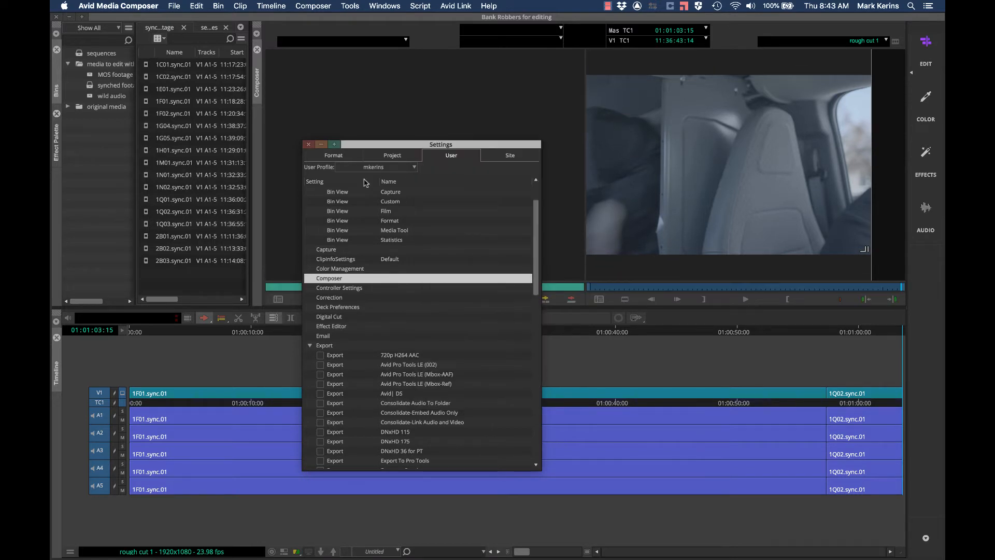
left_click(308, 145)
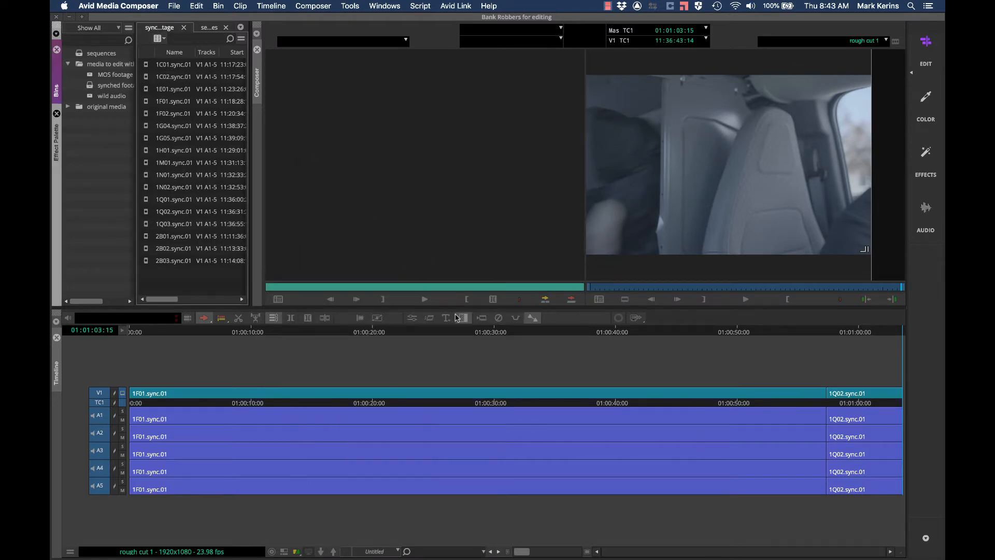
Step: Jump between the sequence start, the cut to 1Q02.sync.01 and the sequence end, comparing the frames on either side of the cut
left_click(487, 331)
key("Home")
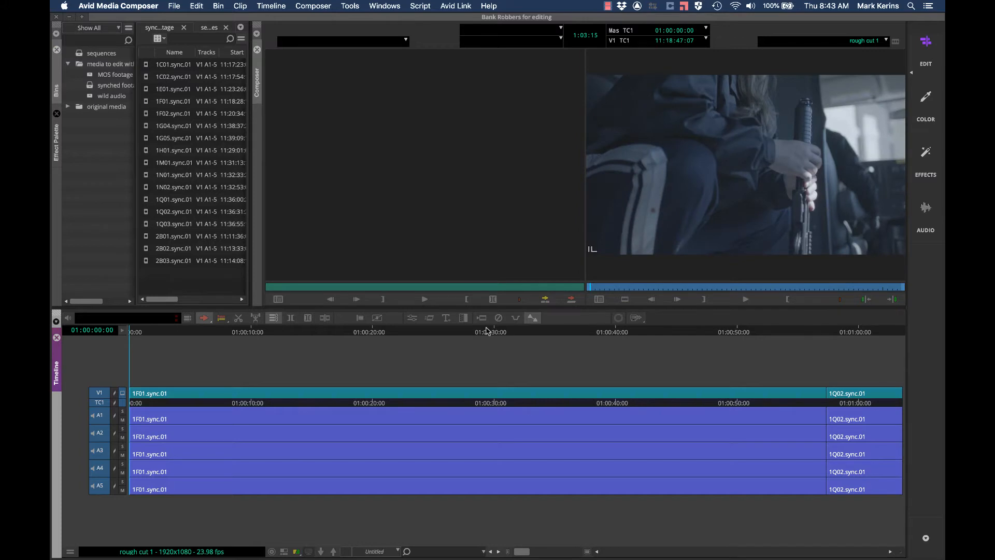
key("s")
key("s")
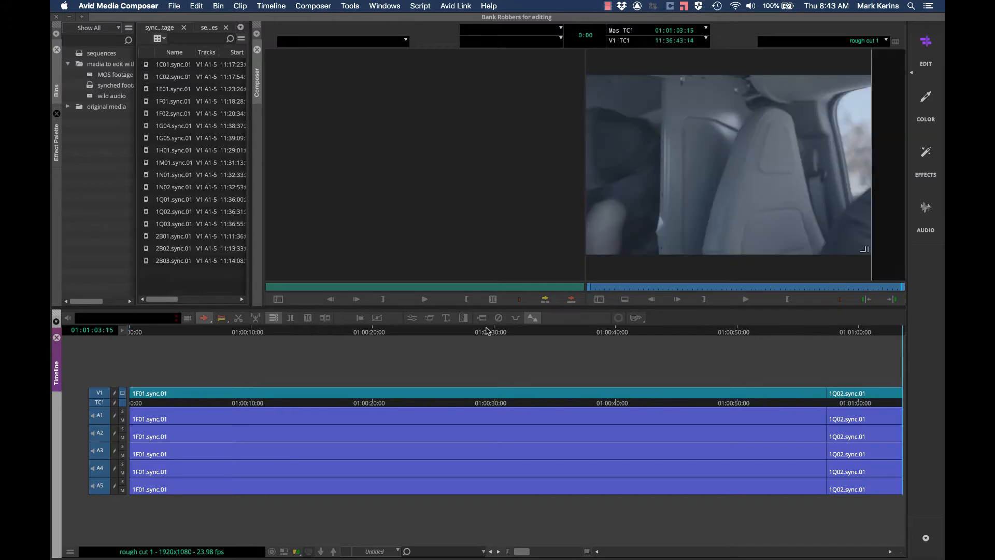
key("Home")
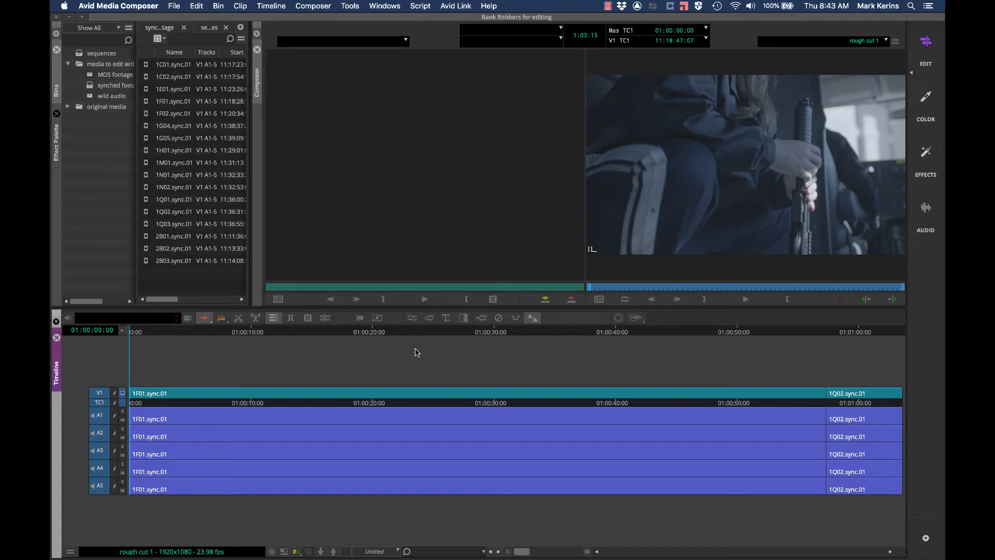
key("s")
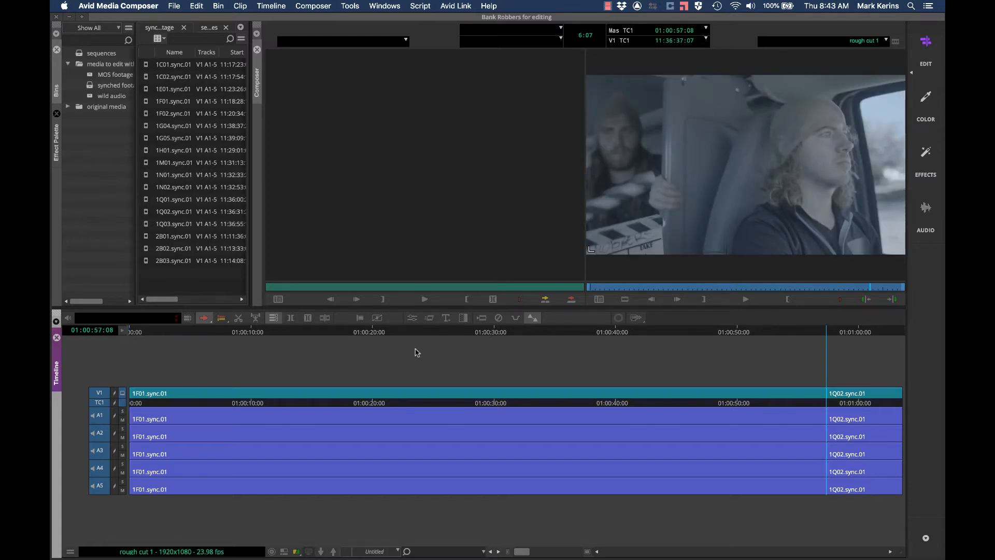
key("Left")
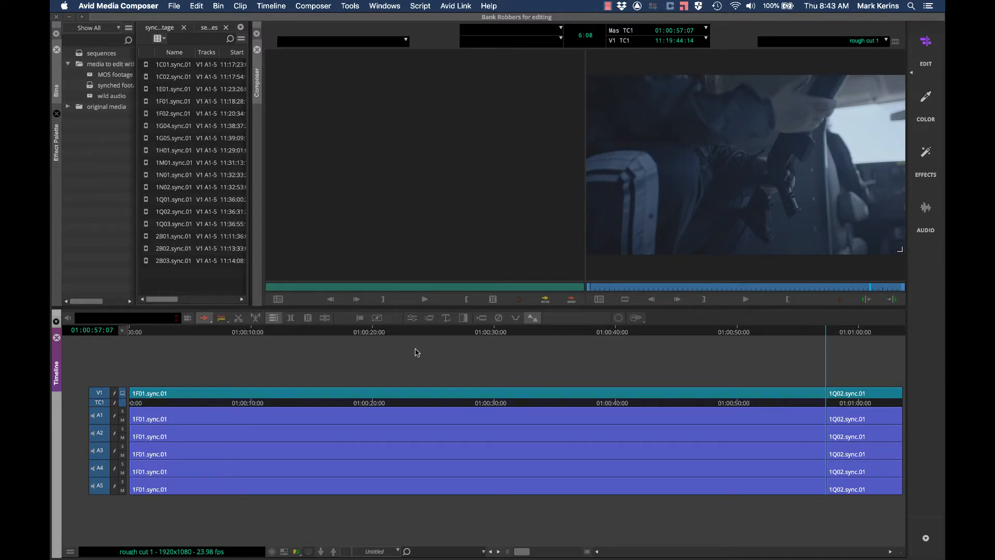
key("Right")
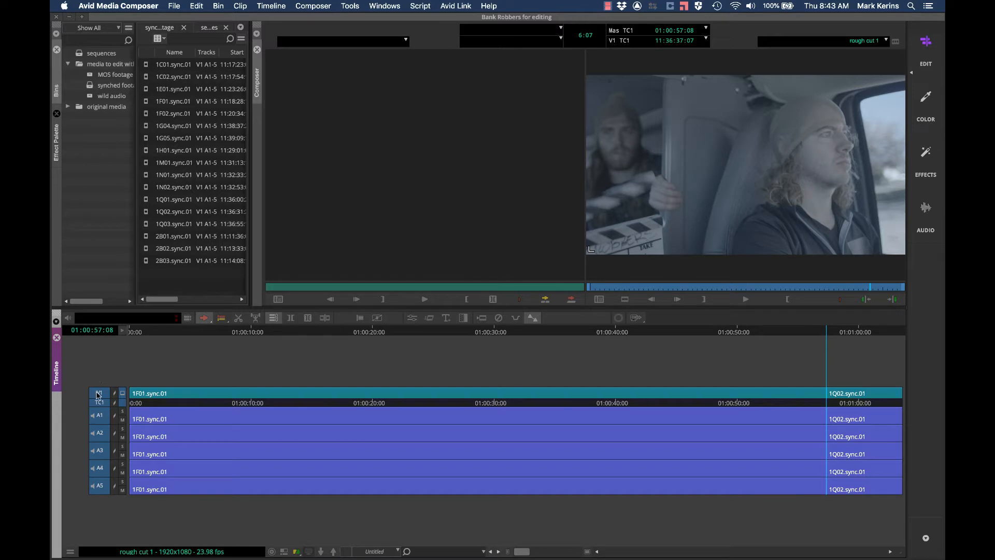
key("Home")
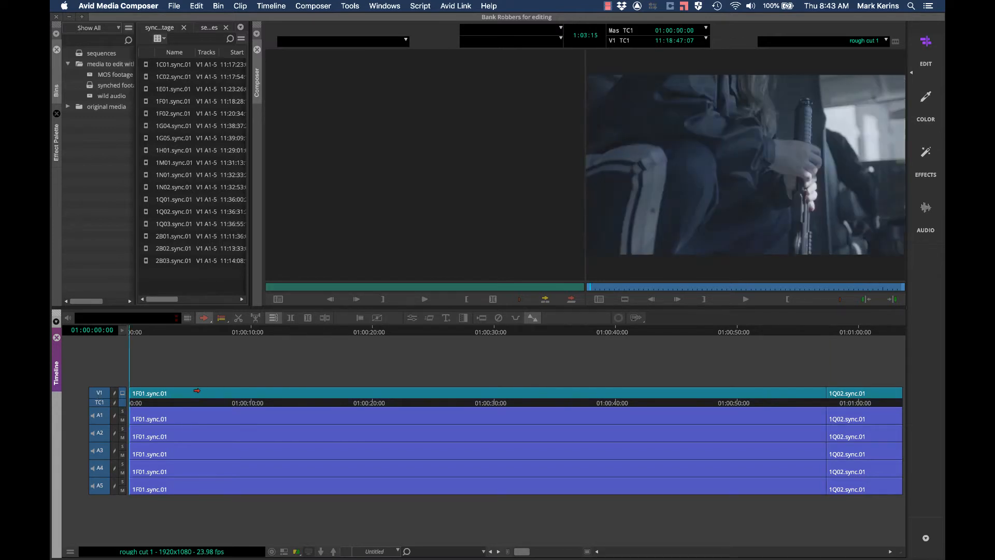
Step: Deselect the V1 track, add an edit to audio tracks A1–A5 at 01:00:23:07, and move the playhead to about 01:00:29:14
left_click(413, 334)
key("8")
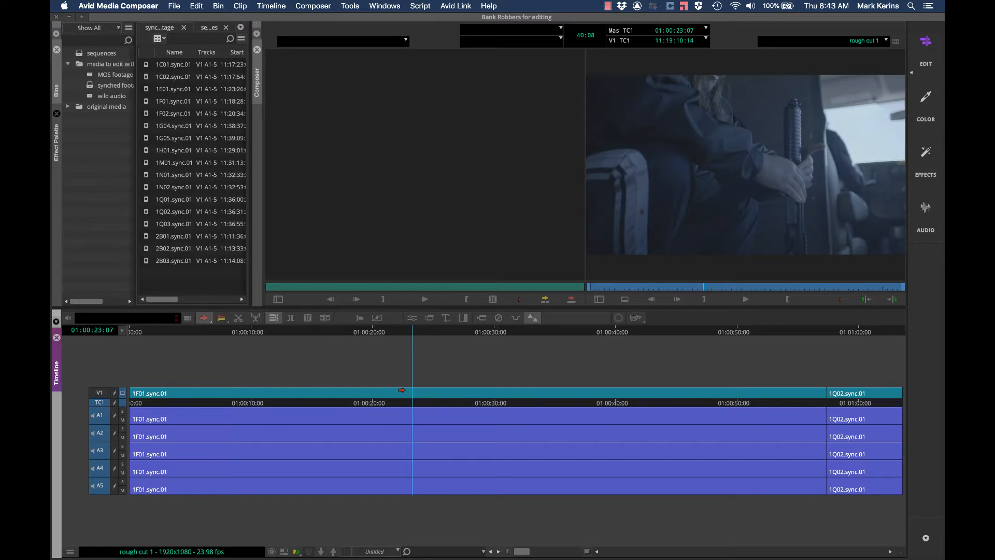
key("h")
left_click_drag(421, 335, 488, 354)
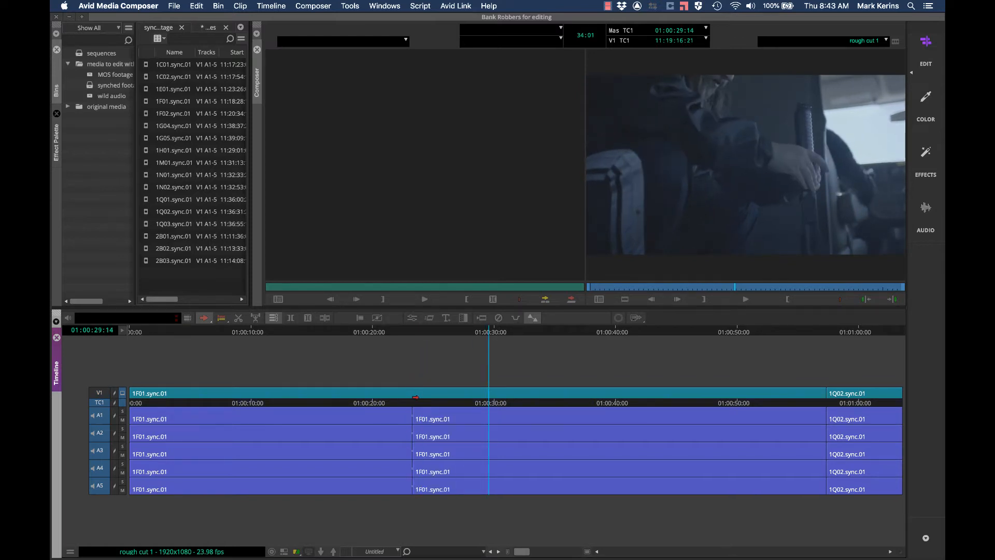
Step: Step through the timeline events from the sequence start via the audio edit to the 1Q02.sync.01 cut, and return to the start
key("a")
key("a")
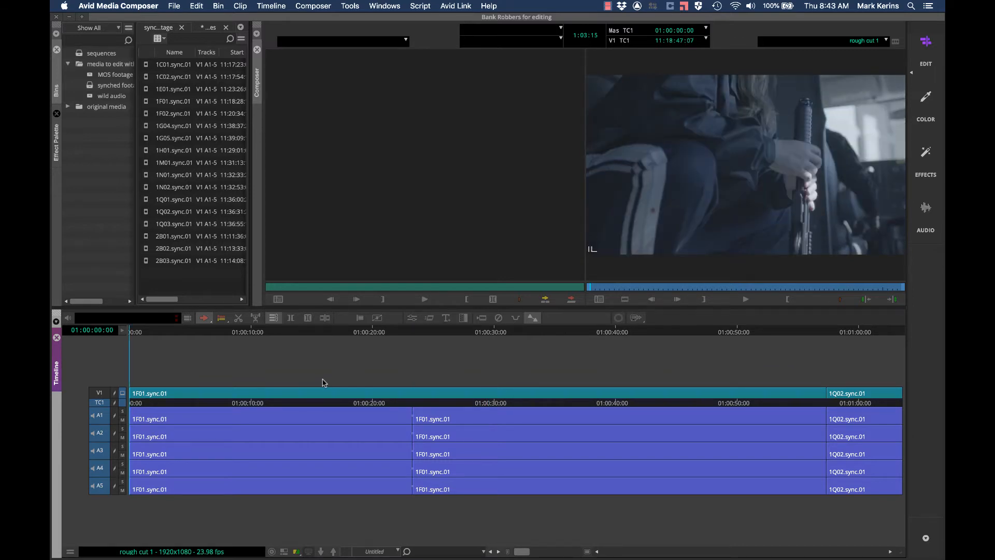
key("s")
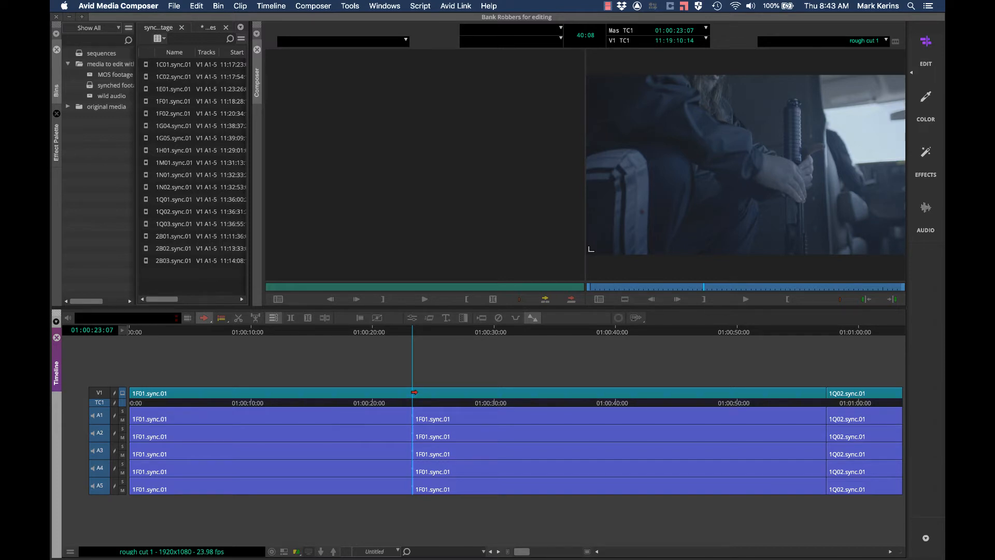
key("s")
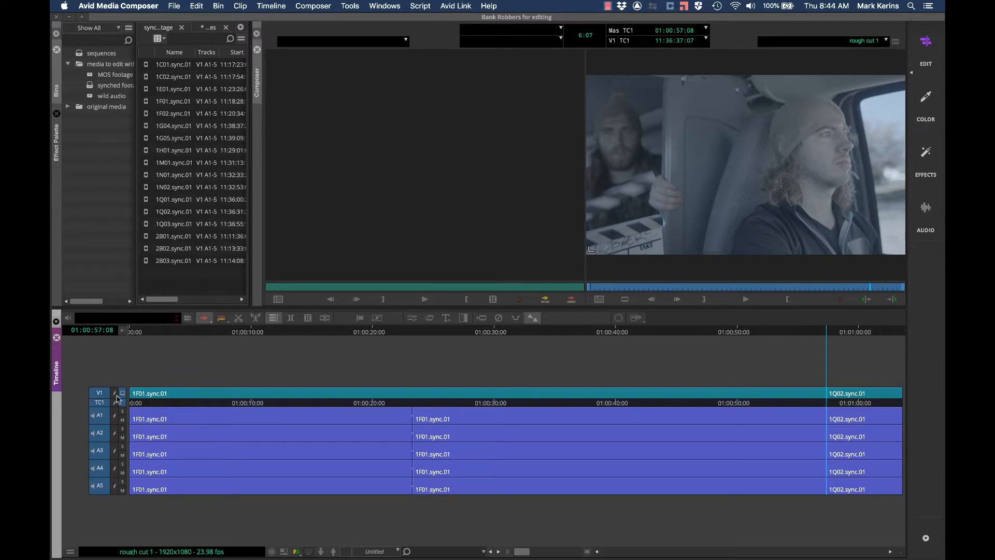
key("Home")
Step: Turn off Ignore Track Selectors in the Composer's Move settings, apply it and close the settings window
key("super+equal")
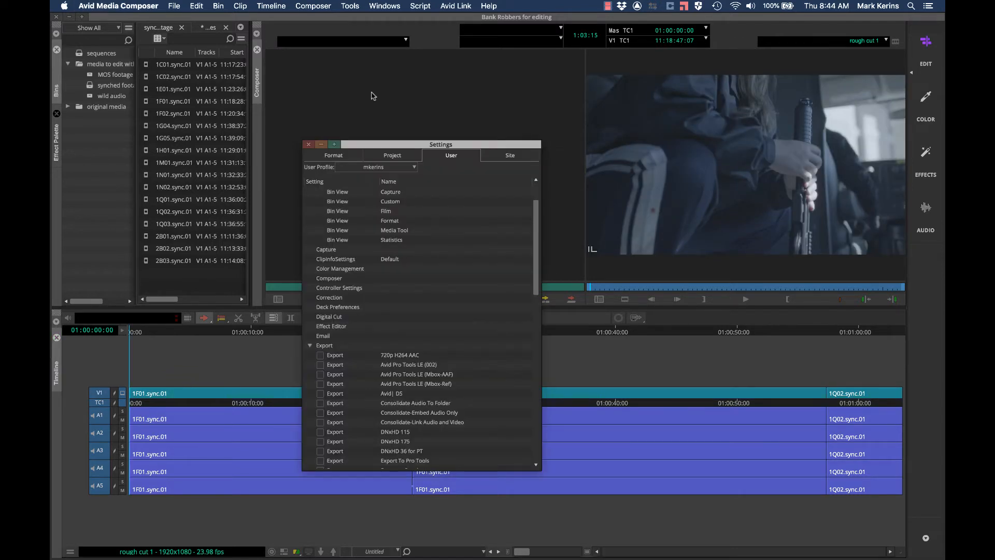
double_click(327, 279)
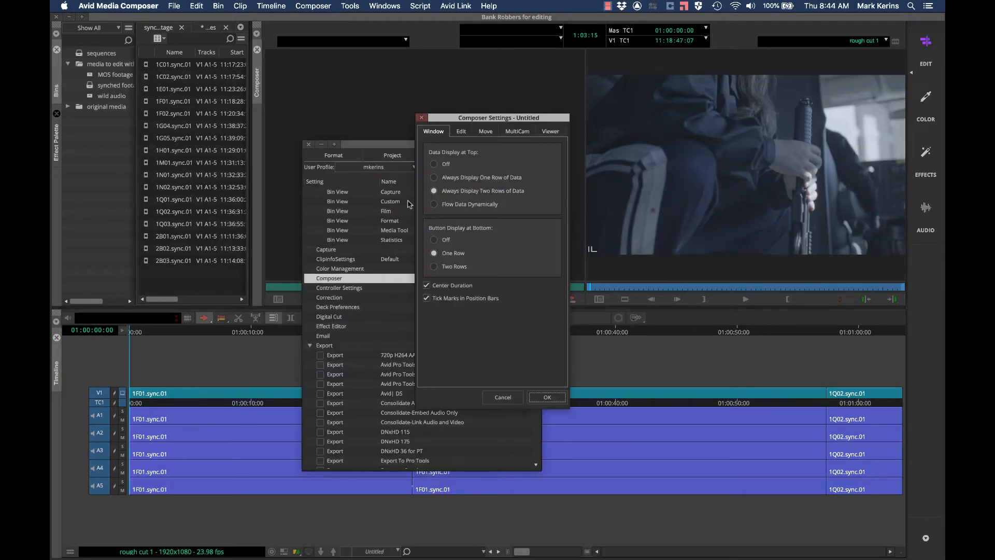
left_click(462, 132)
left_click(477, 135)
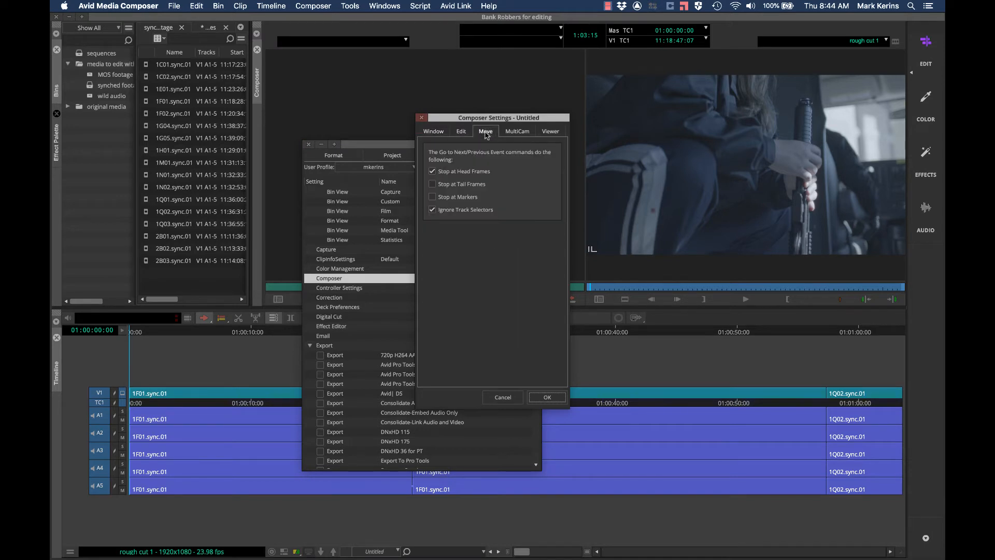
left_click(456, 210)
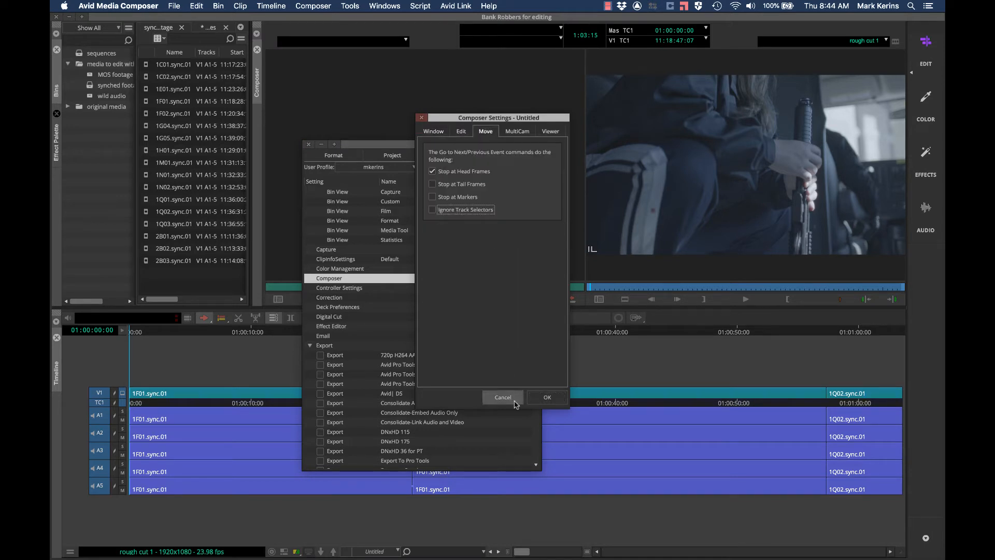
left_click(549, 398)
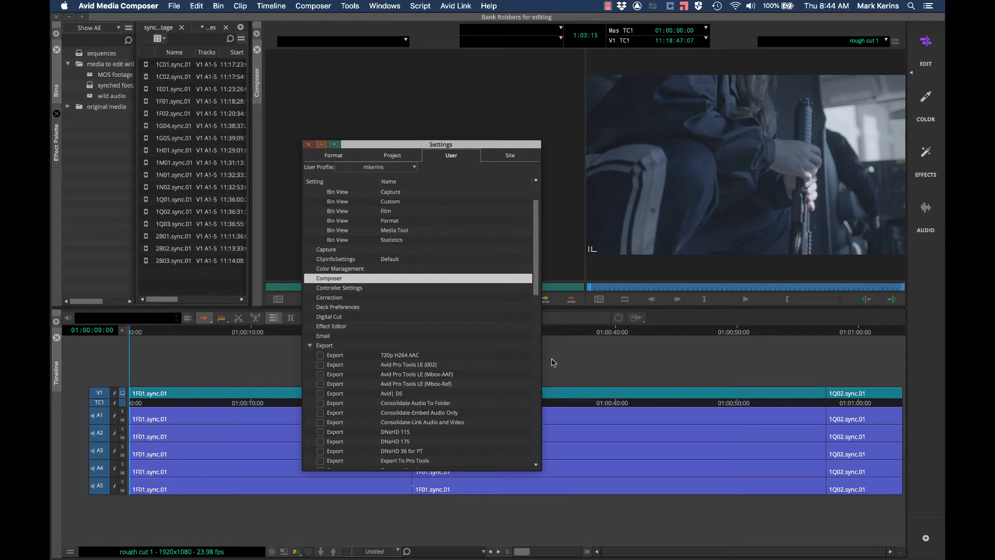
left_click(309, 144)
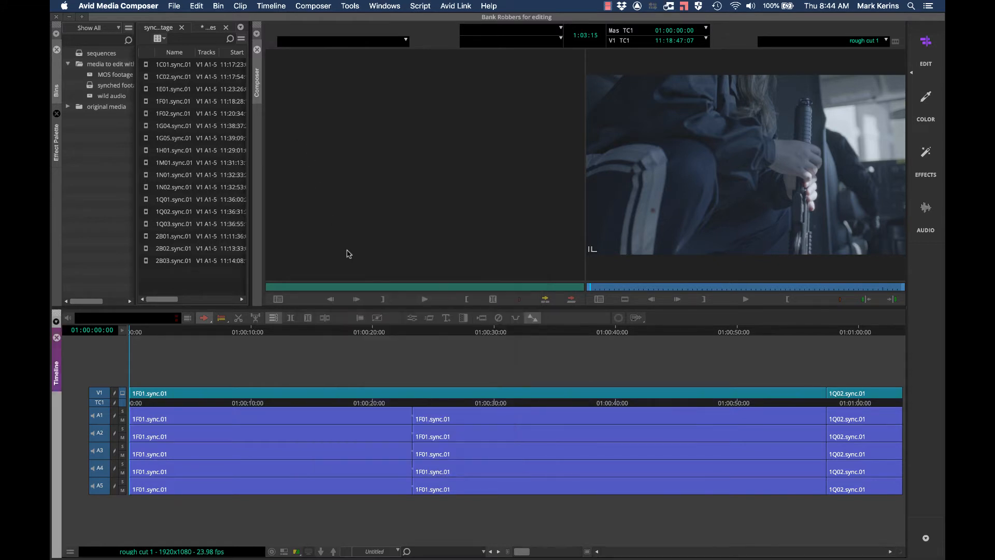
Step: Step forward and back between the sequence start and the cut to 1Q02.sync.01 to test the changed event navigation
key("s")
key("a")
key("s")
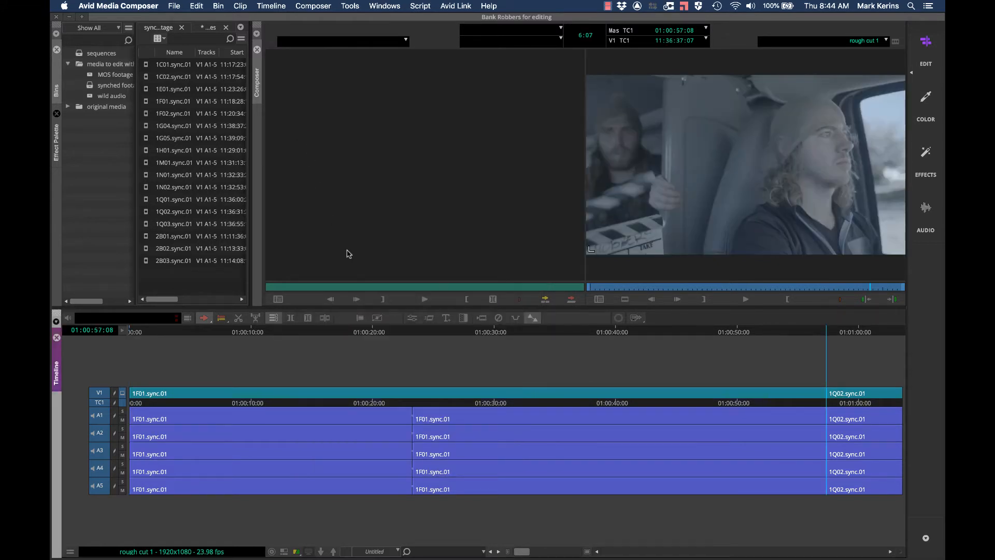
key("a")
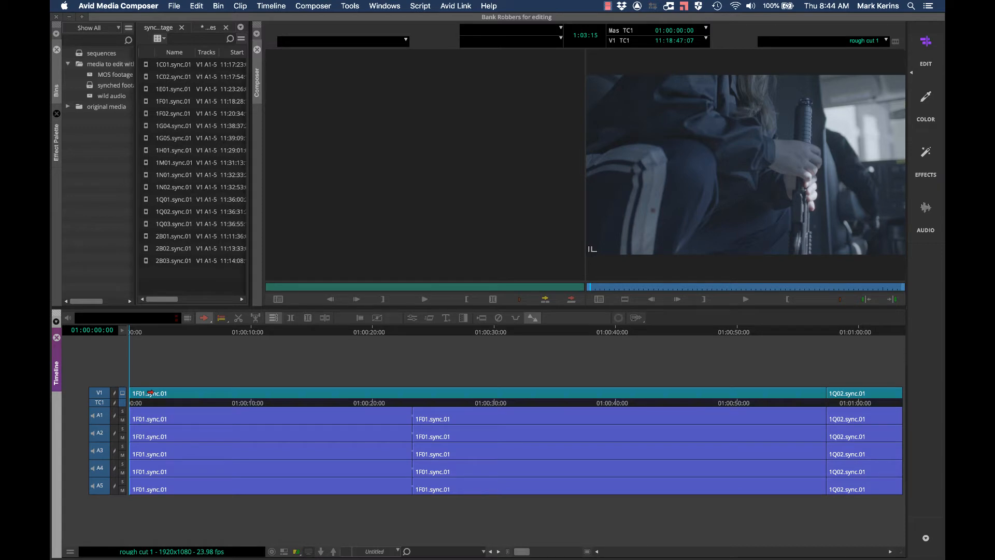
Step: With only audio tracks A1–A5 active, step from the sequence start through the audio edit to the 1Q02.sync.01 cut
key("7")
key("End")
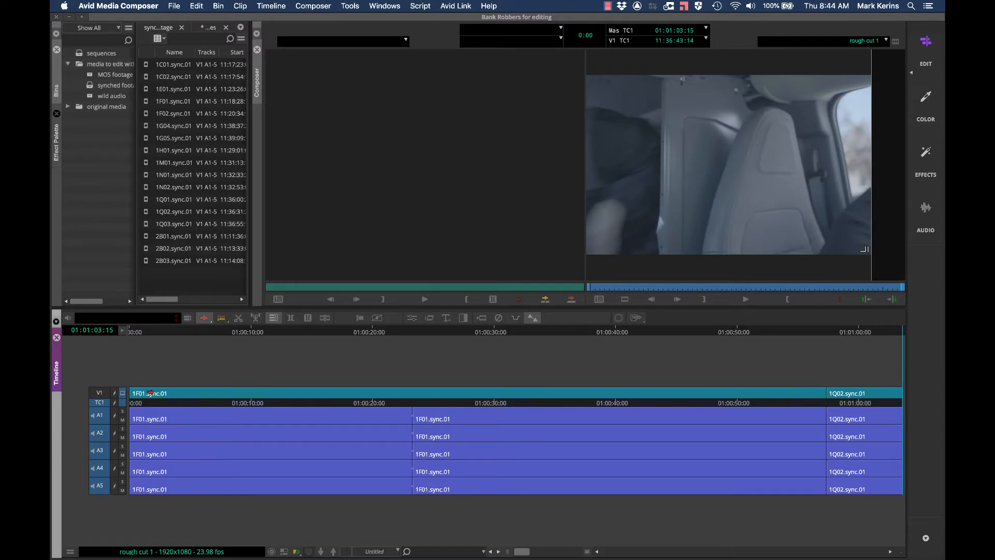
key("Home")
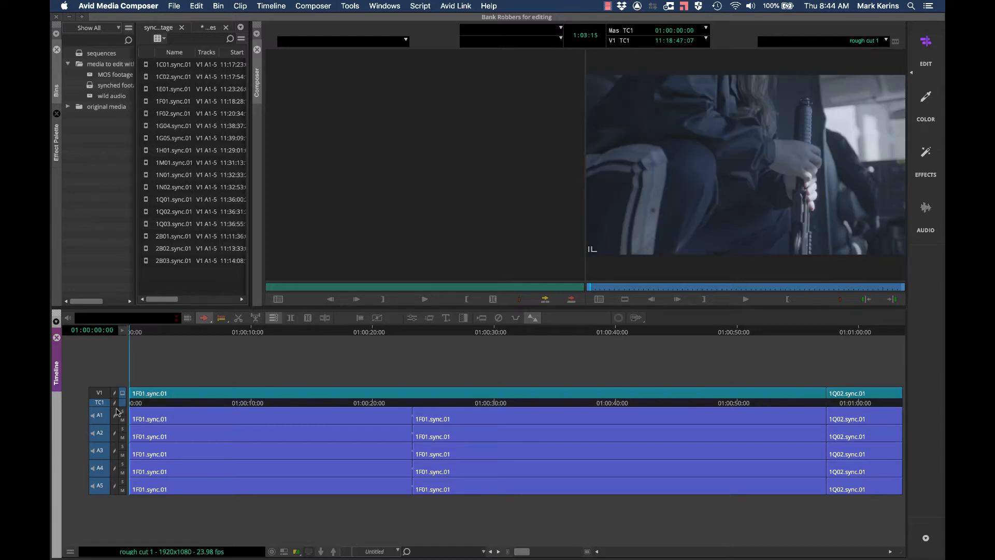
key("s")
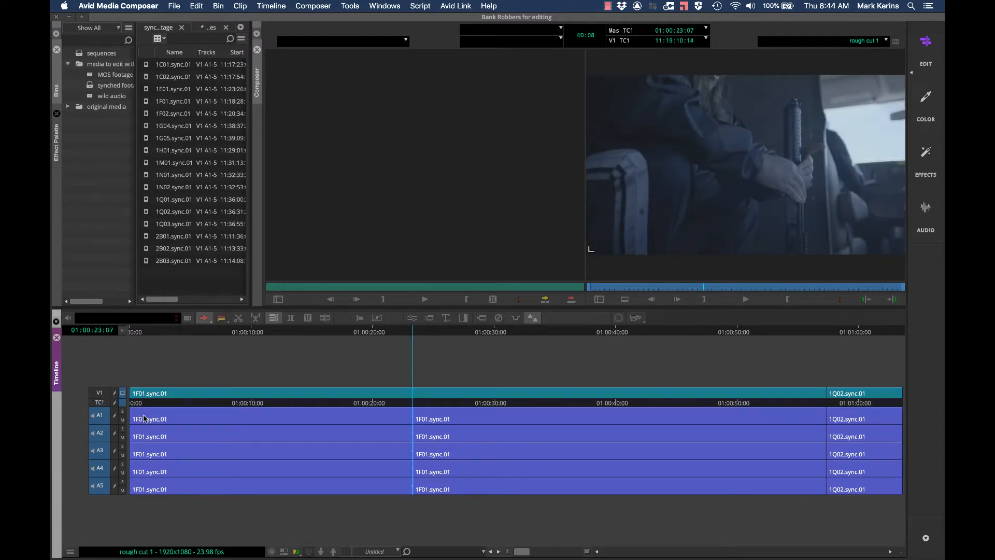
key("s")
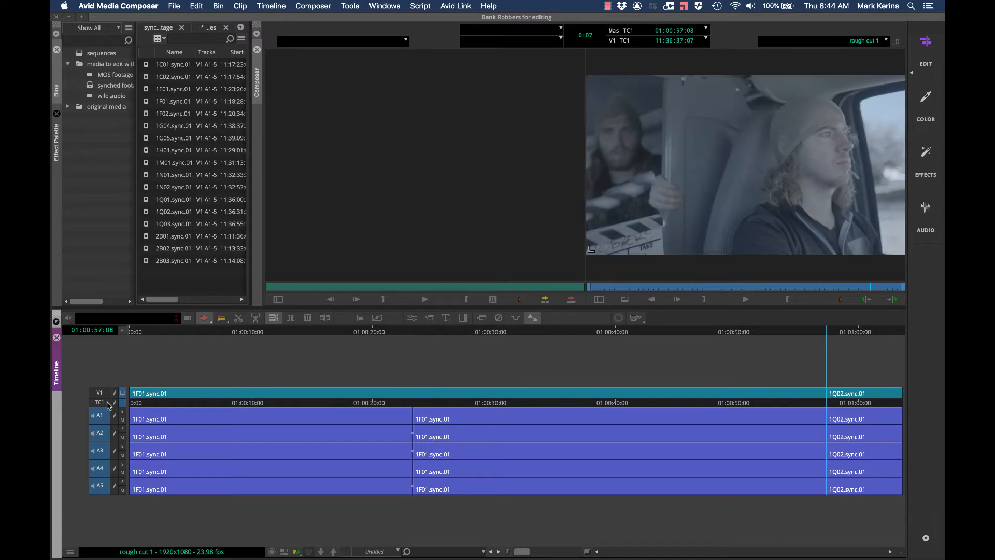
Step: Step back to the sequence start and forward through the audio edit to the 1Q02.sync.01 cut with only the audio tracks active
key("s")
key("a")
key("a")
key("a")
key("s")
key("s")
Step: Turn on Ignore Track Selectors in the Composer's Move settings, and accept the settings after reviewing the MultiCam and Viewer options
key("super+equal")
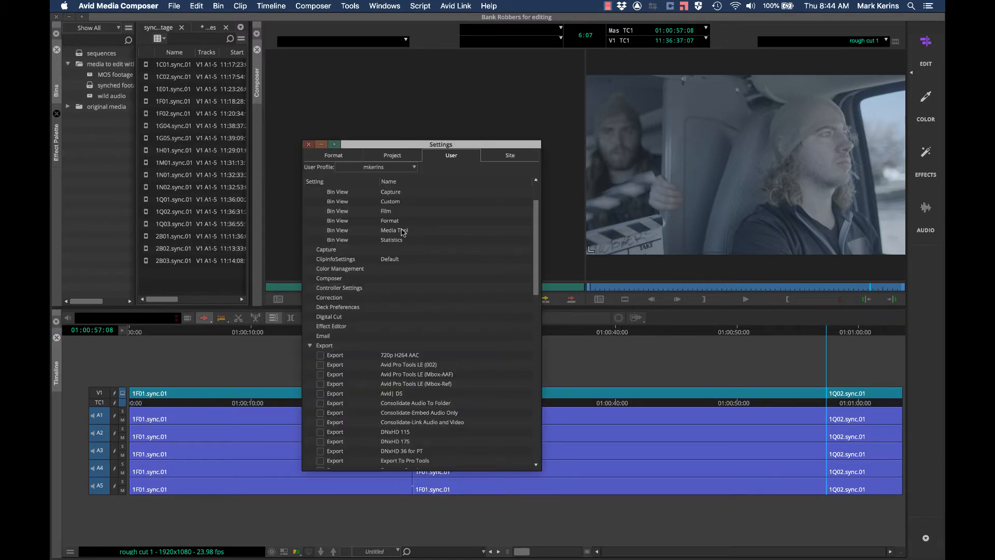
double_click(330, 278)
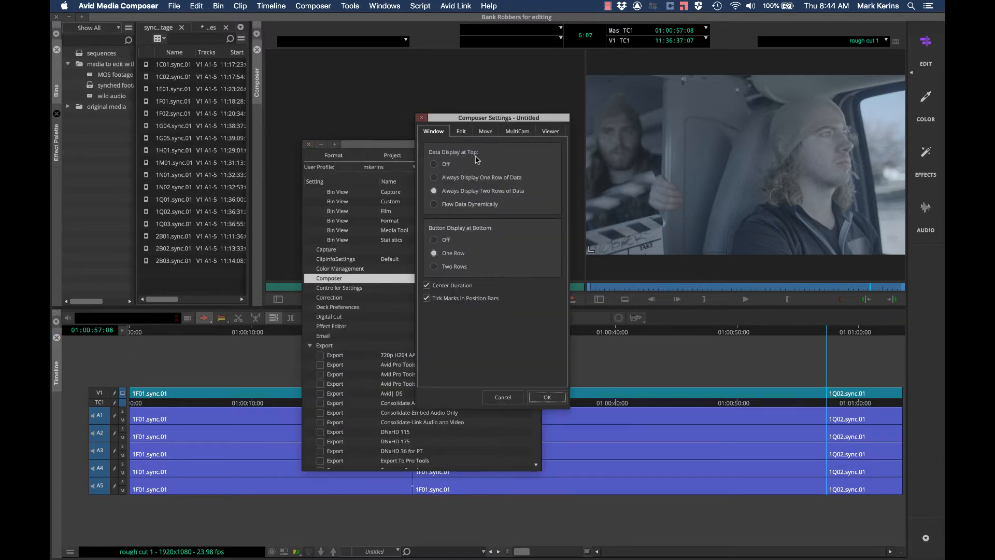
left_click(485, 131)
left_click(461, 209)
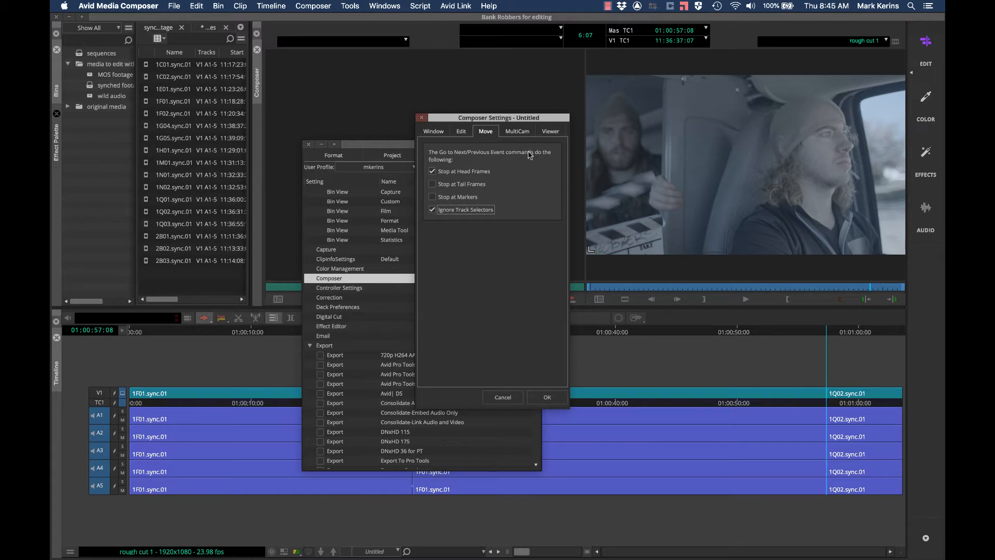
left_click(526, 131)
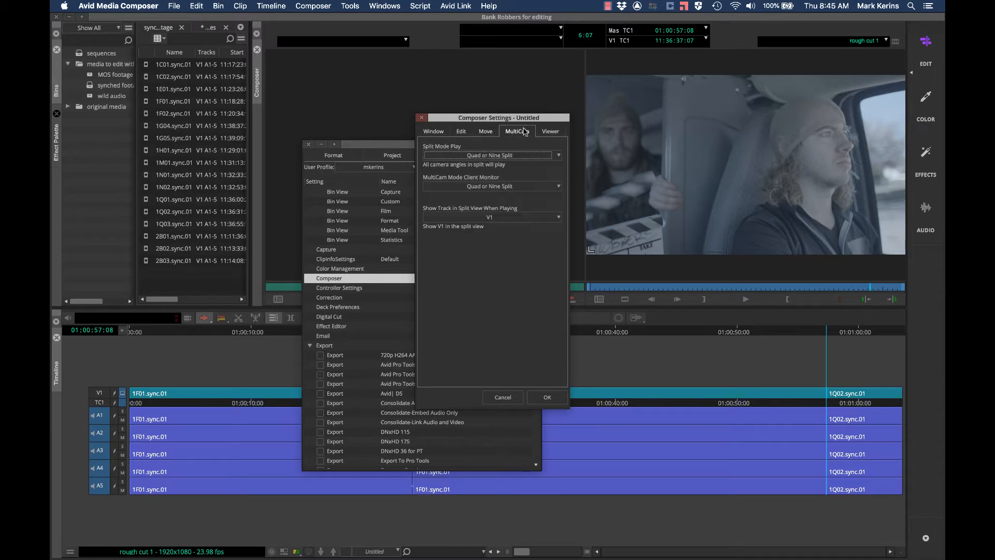
left_click(550, 131)
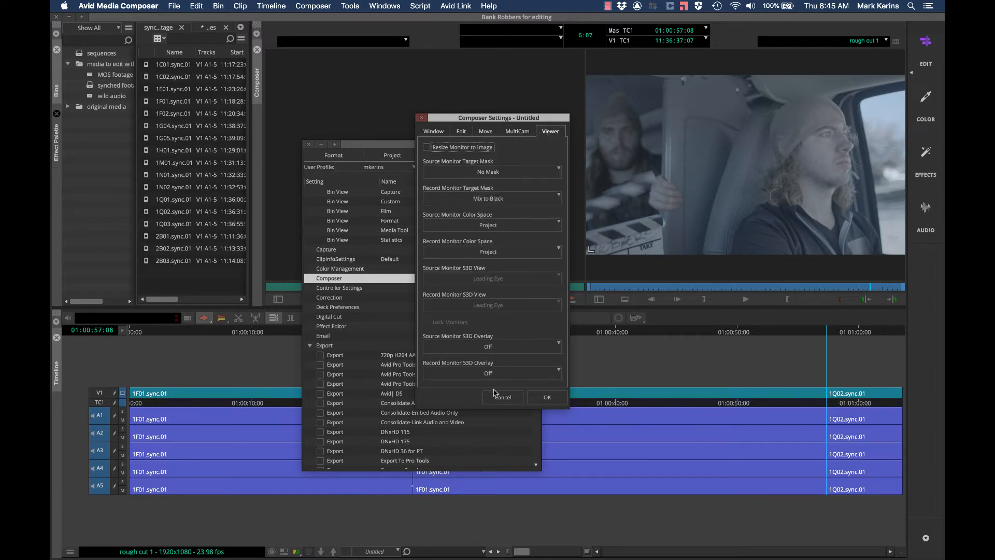
left_click(546, 397)
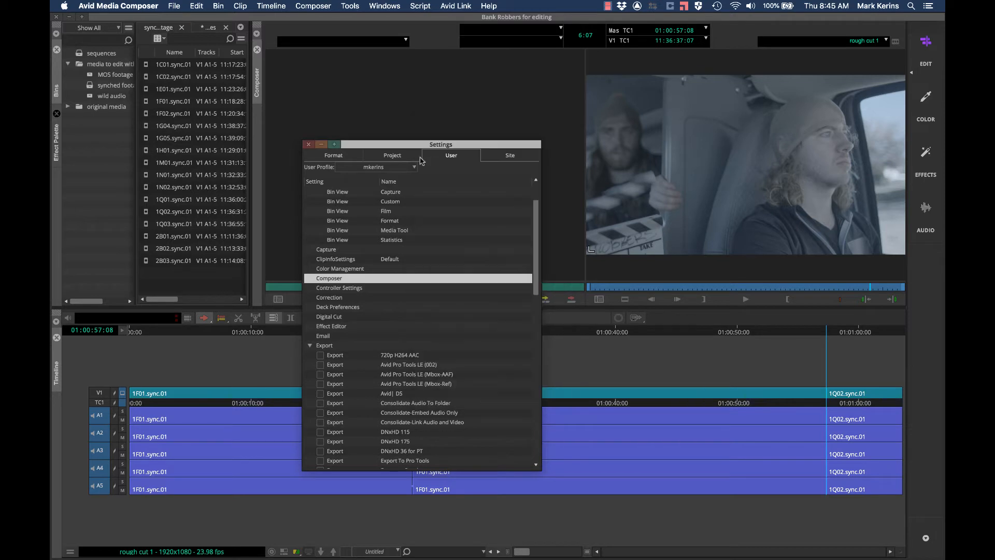
Step: Set the project format's mask margins preset to 2.39:1 and apply it to the record monitor
left_click(322, 157)
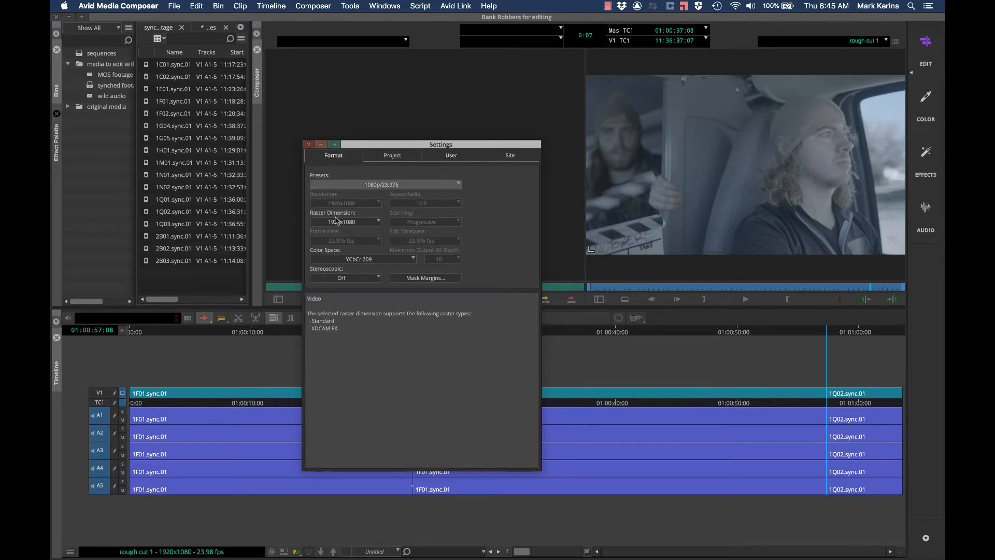
left_click(427, 278)
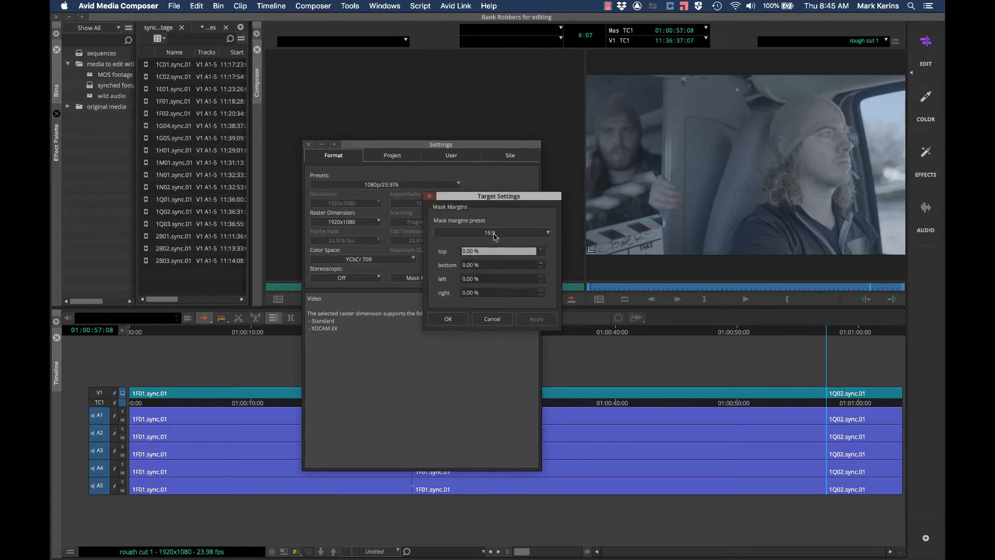
left_click(522, 233)
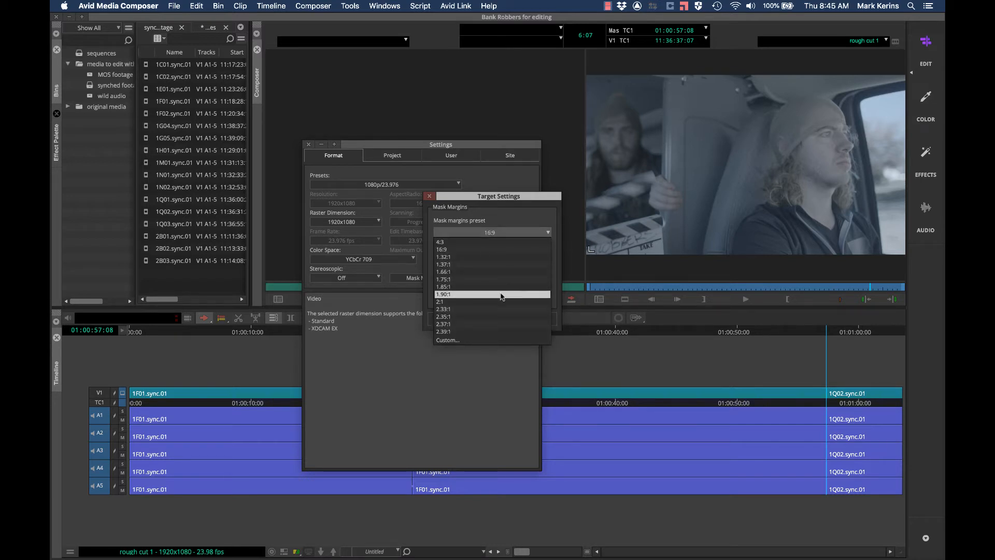
left_click(500, 331)
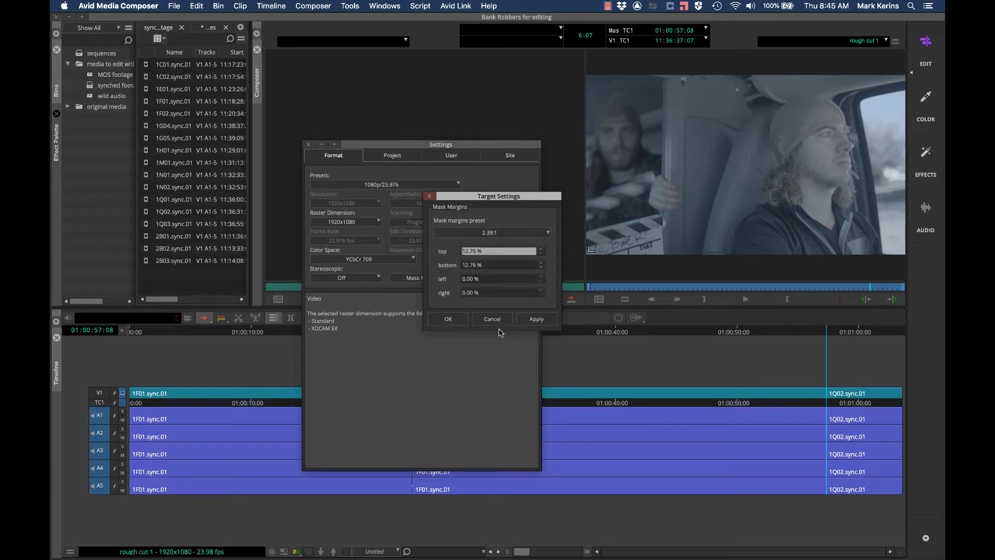
left_click(535, 319)
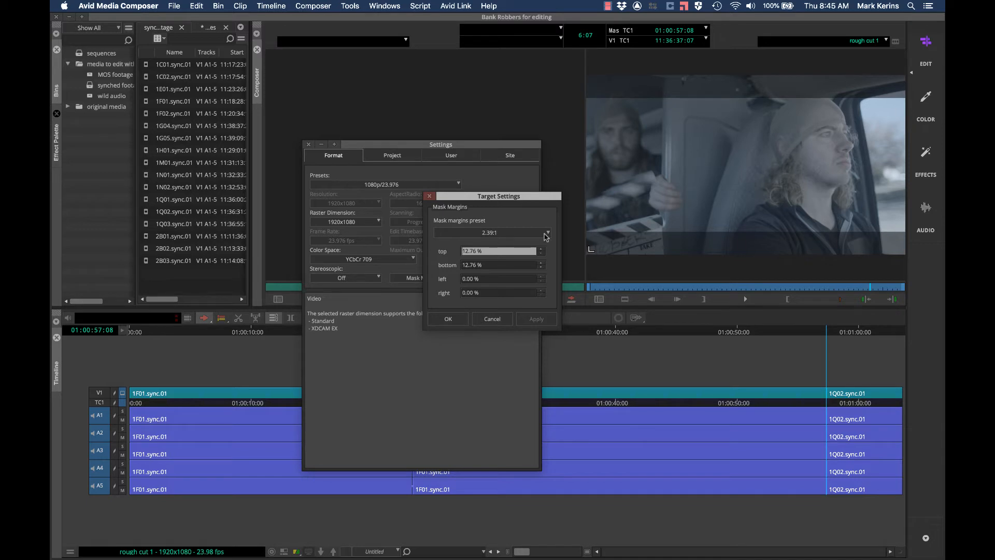
Step: Return the mask margins preset to 16:9, apply it and close the Target Settings
left_click(485, 233)
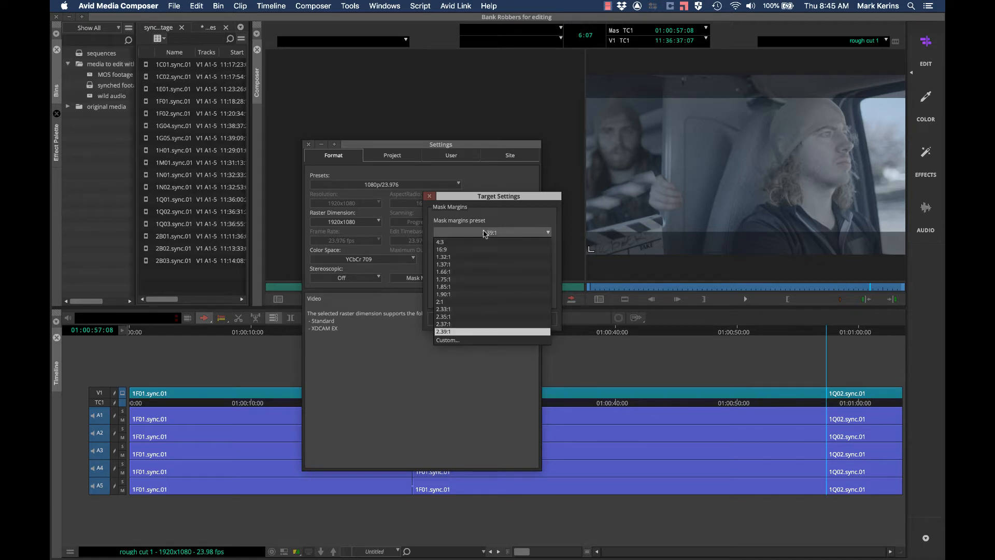
left_click(508, 209)
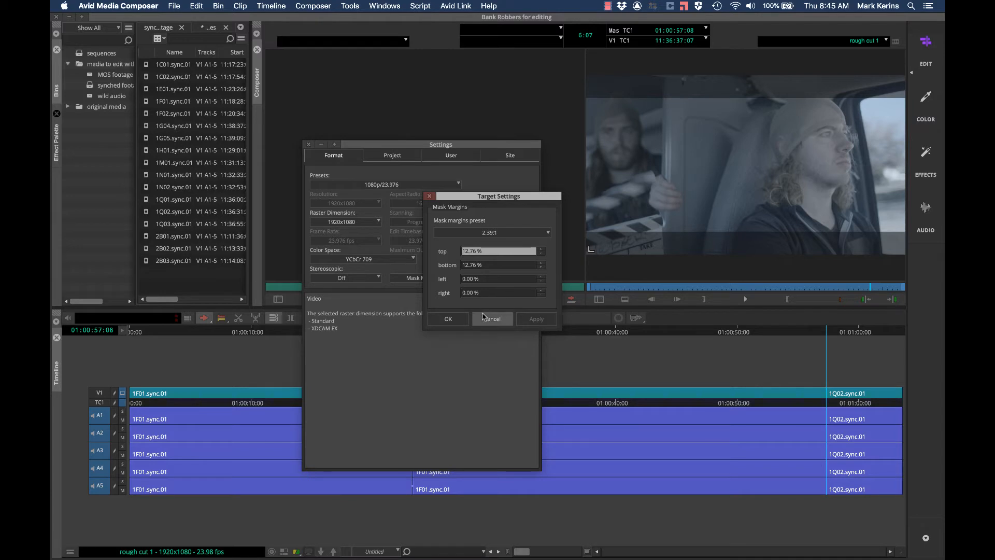
left_click(495, 233)
left_click(482, 250)
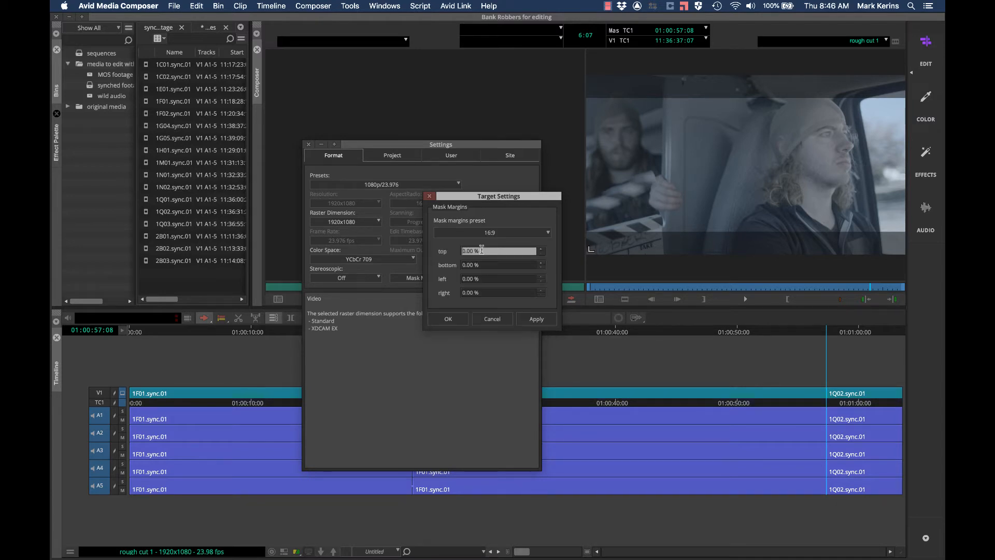
left_click(536, 319)
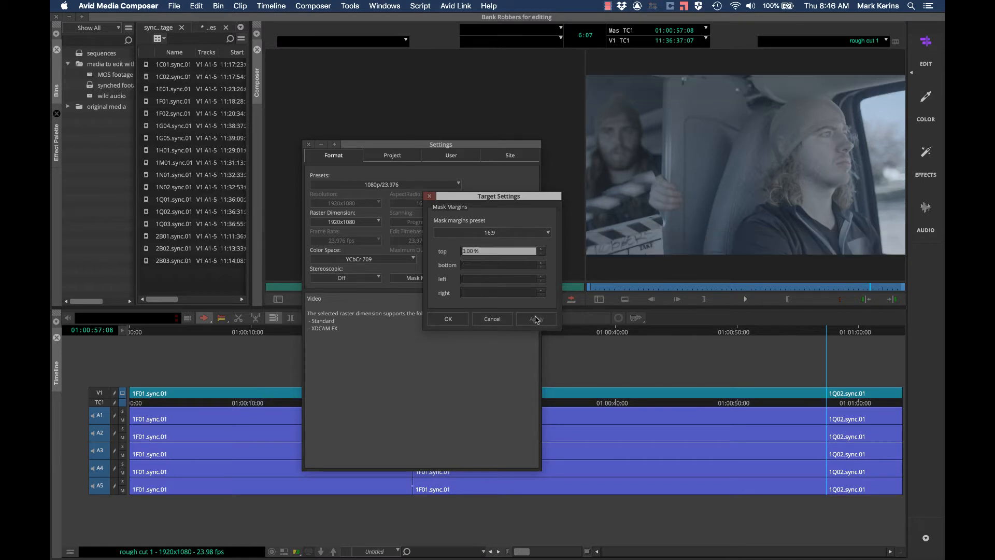
left_click(448, 319)
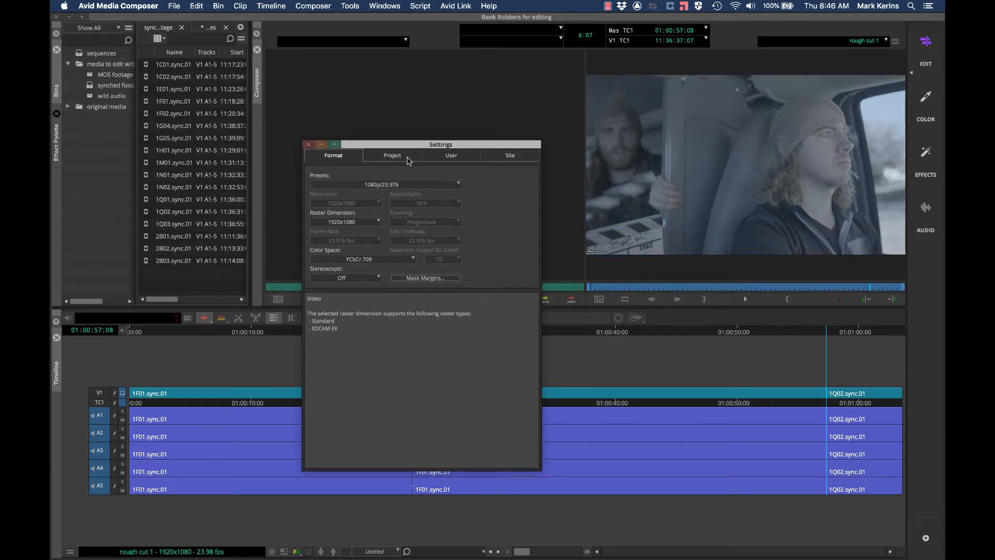
Step: Look through the export presets in the user settings list
left_click(451, 157)
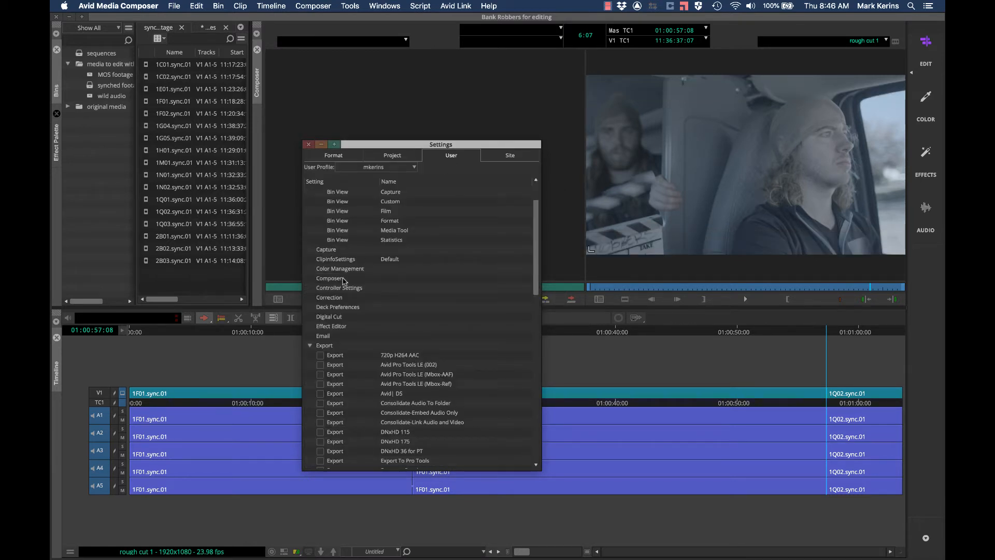
scroll(343, 280, "down", 1)
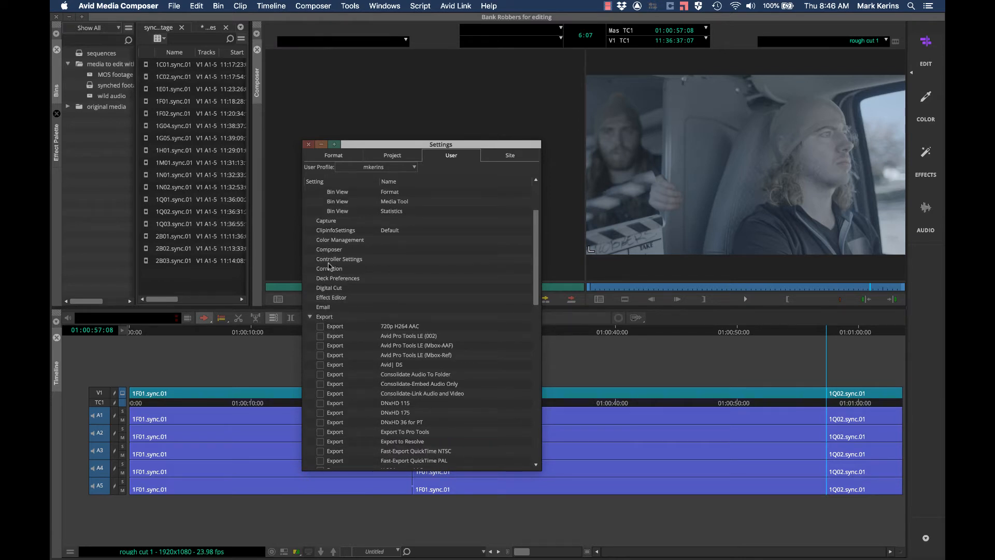
scroll(358, 287, "down", 1)
scroll(358, 288, "down", 3)
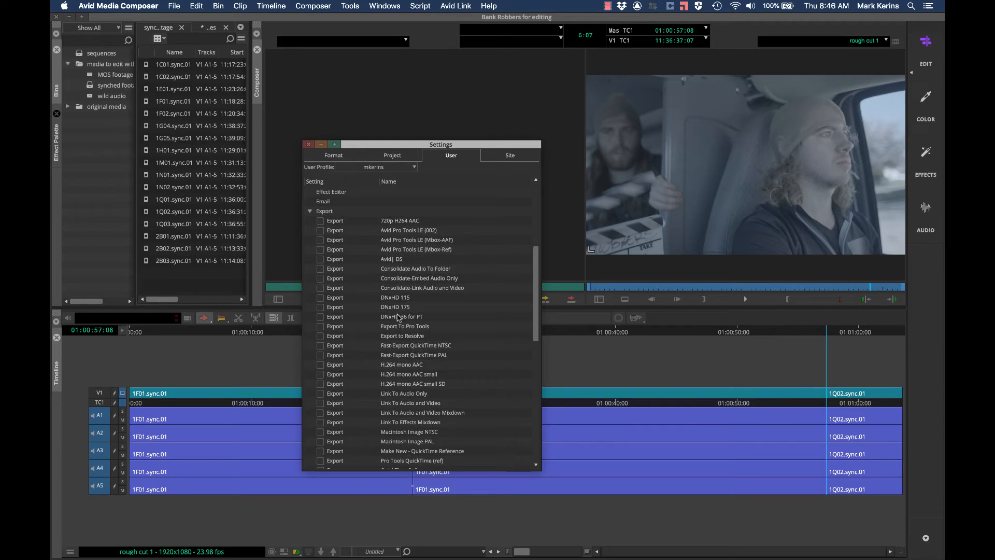
scroll(398, 317, "down", 2)
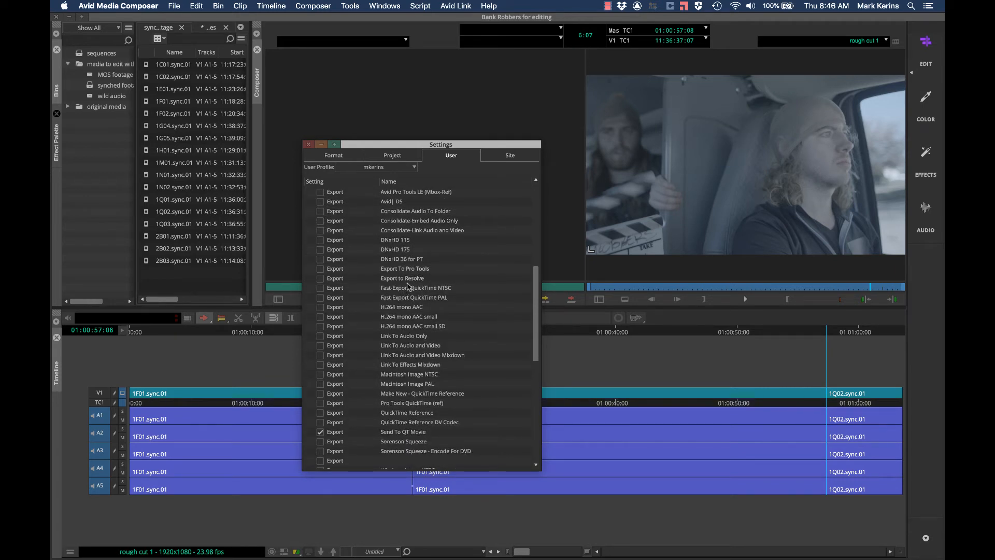
scroll(408, 286, "down", 3)
scroll(409, 286, "up", 4)
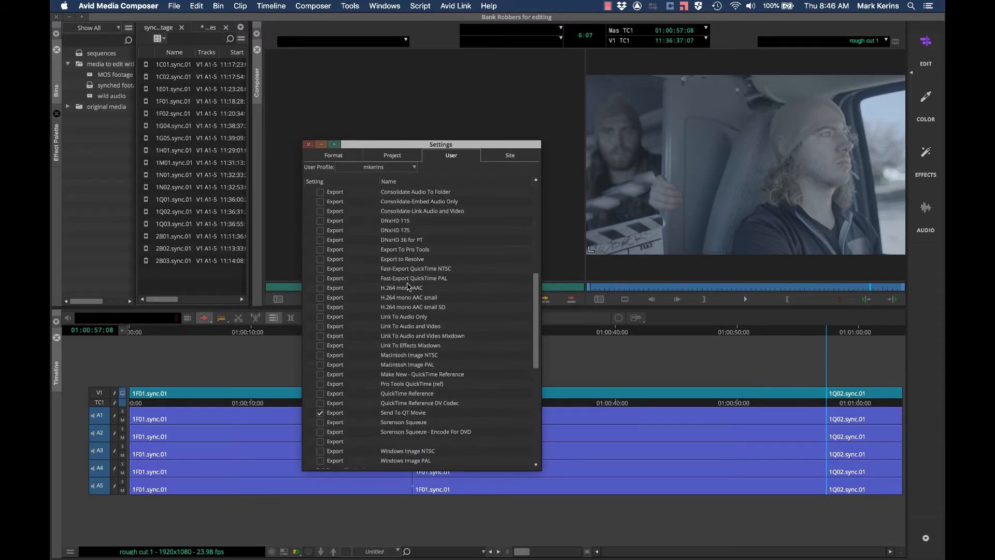
scroll(409, 286, "up", 1)
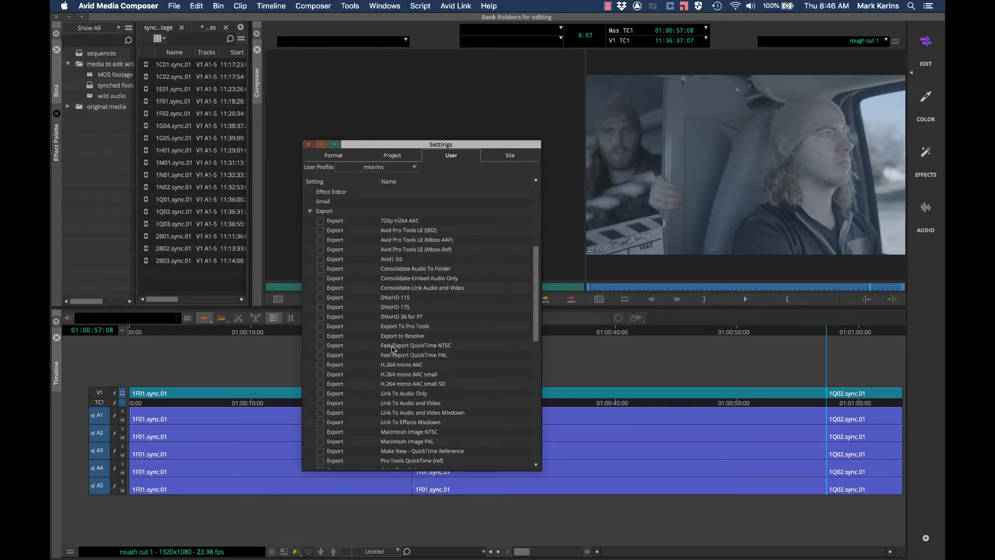
scroll(392, 348, "down", 2)
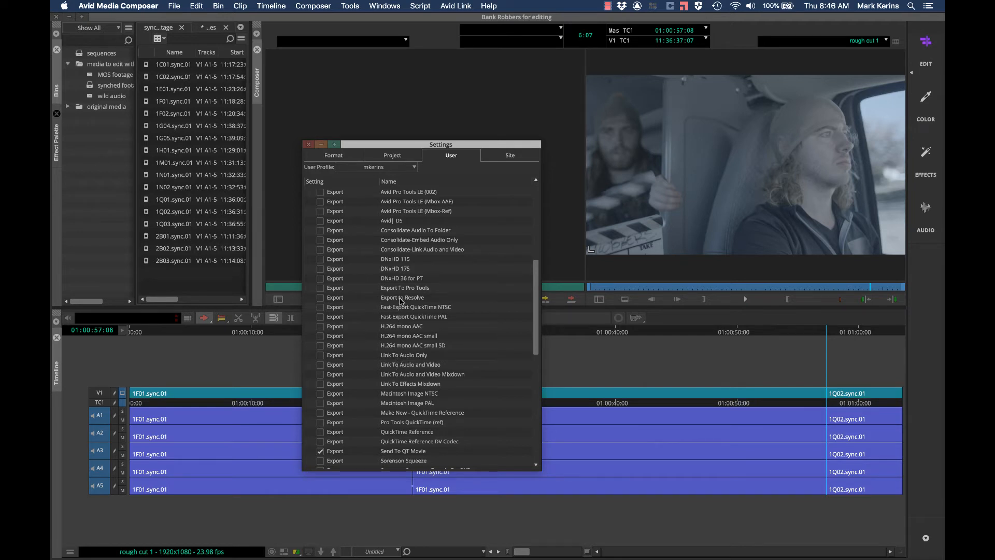
scroll(401, 301, "down", 5)
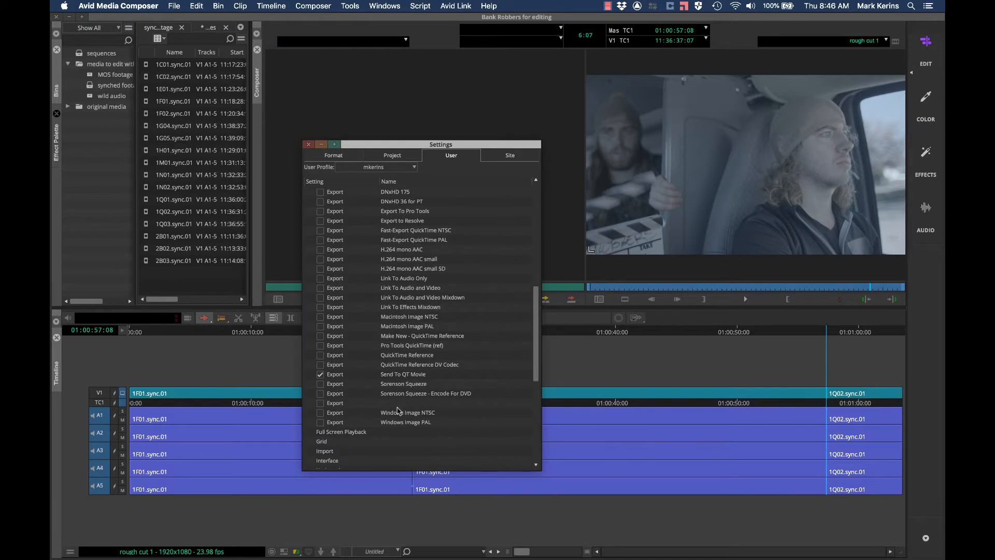
scroll(394, 202, "up", 4)
scroll(394, 202, "up", 4)
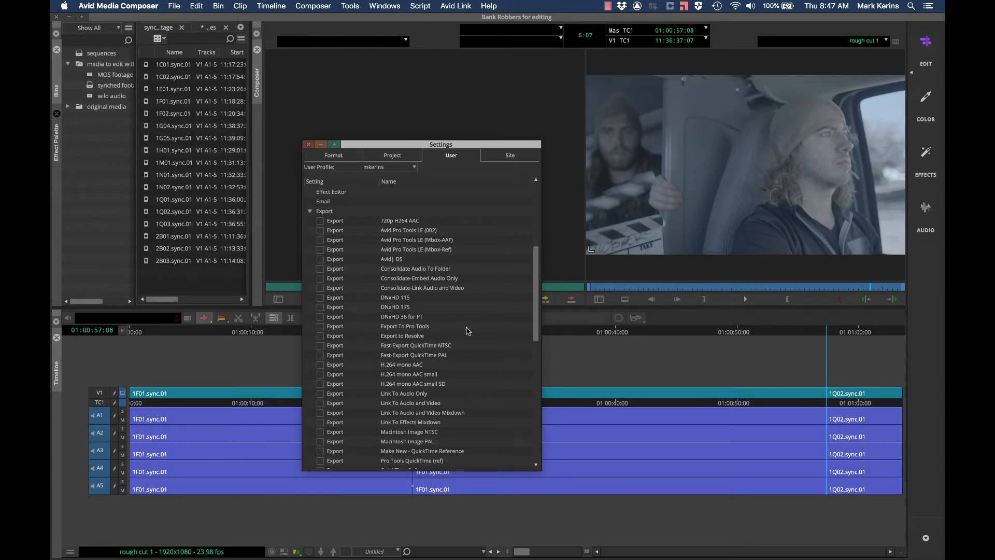
Step: Select the DNxHD 36 for PT export preset and review the export presets around it
left_click(397, 316)
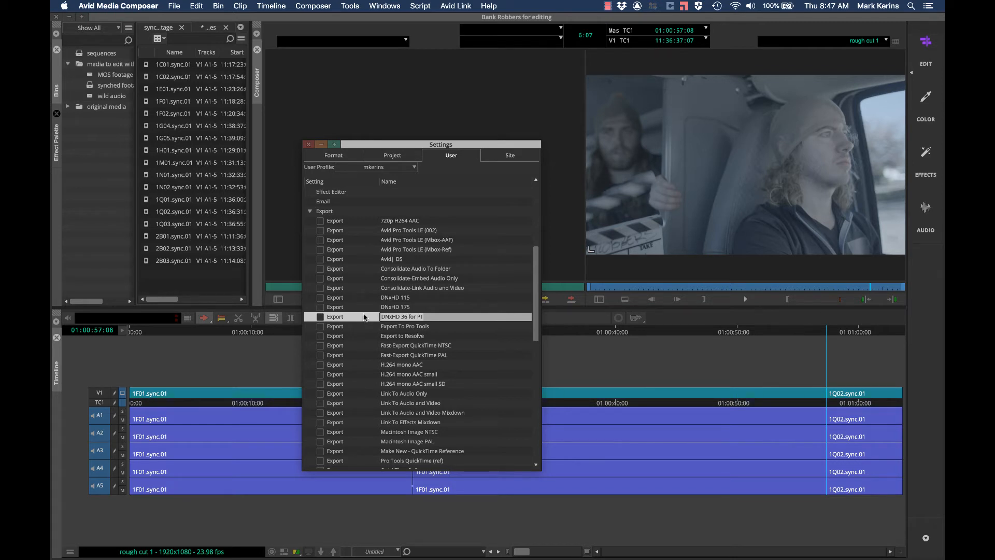
left_click(336, 318)
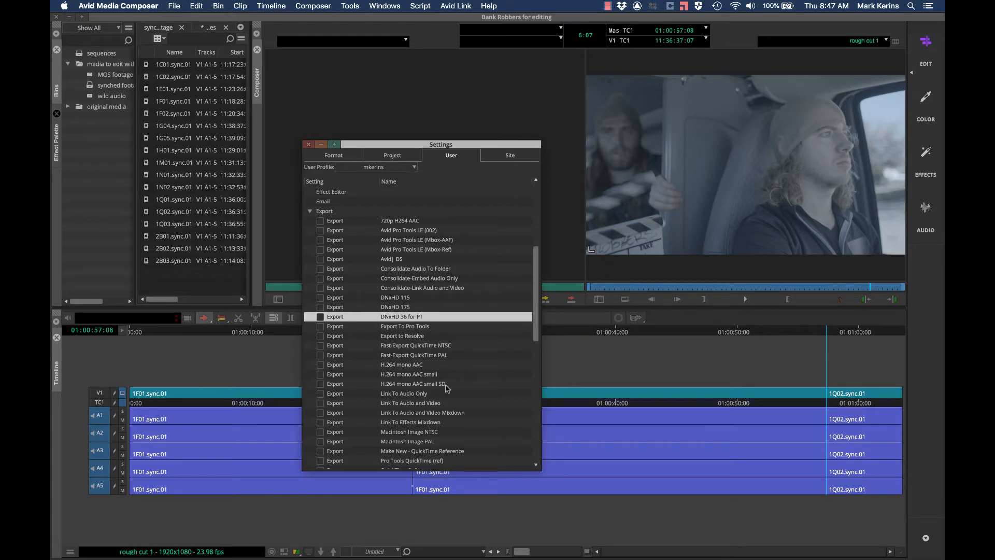
scroll(447, 388, "down", 5)
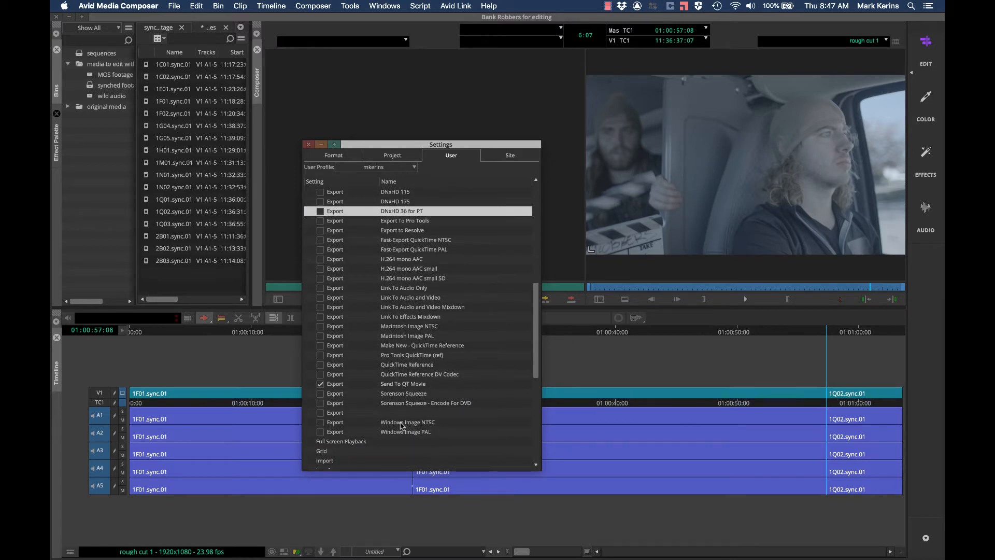
scroll(424, 310, "up", 2)
scroll(424, 310, "up", 3)
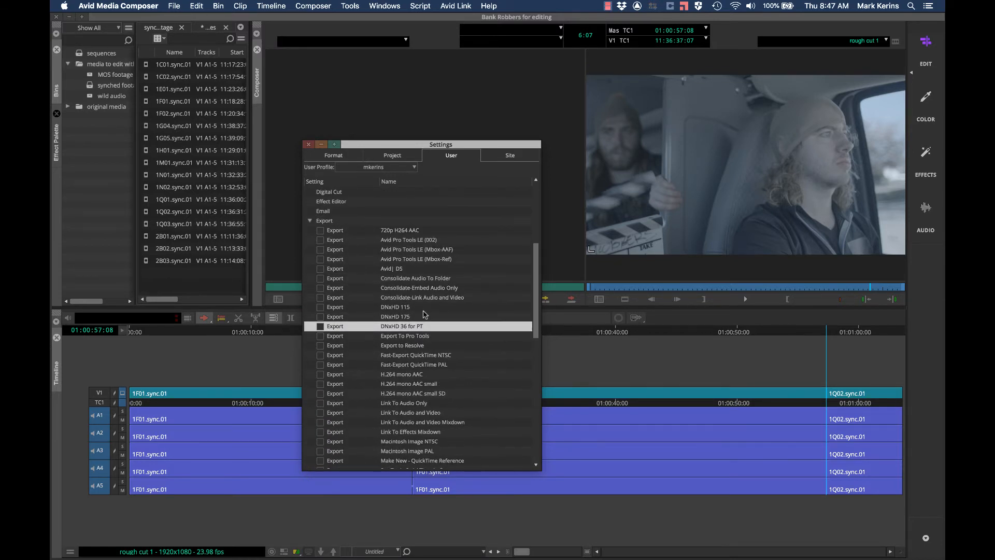
Step: In the Interface user settings, raise the interface brightness to a lighter gray and set the highlight color to purple, applying each change
scroll(424, 311, "down", 10)
scroll(424, 313, "down", 3)
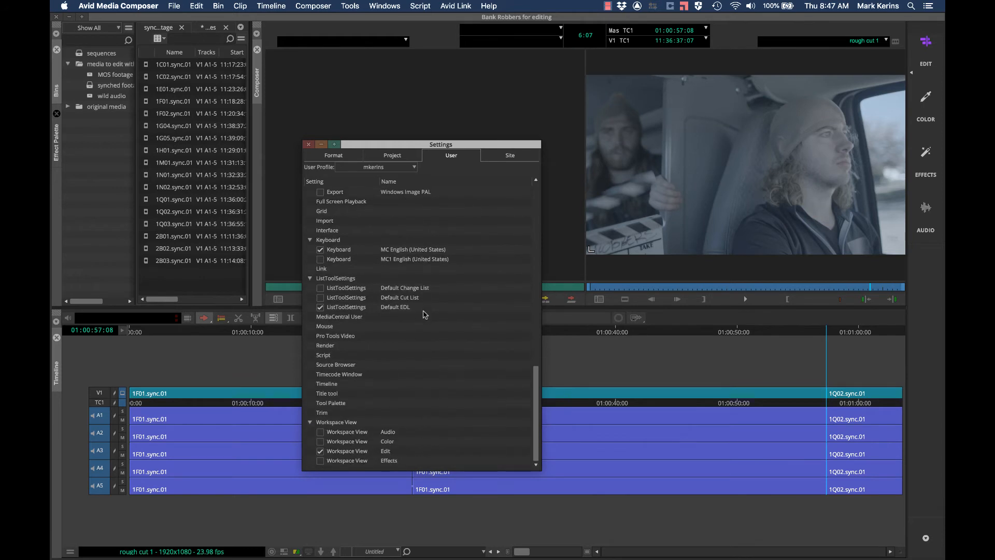
double_click(332, 232)
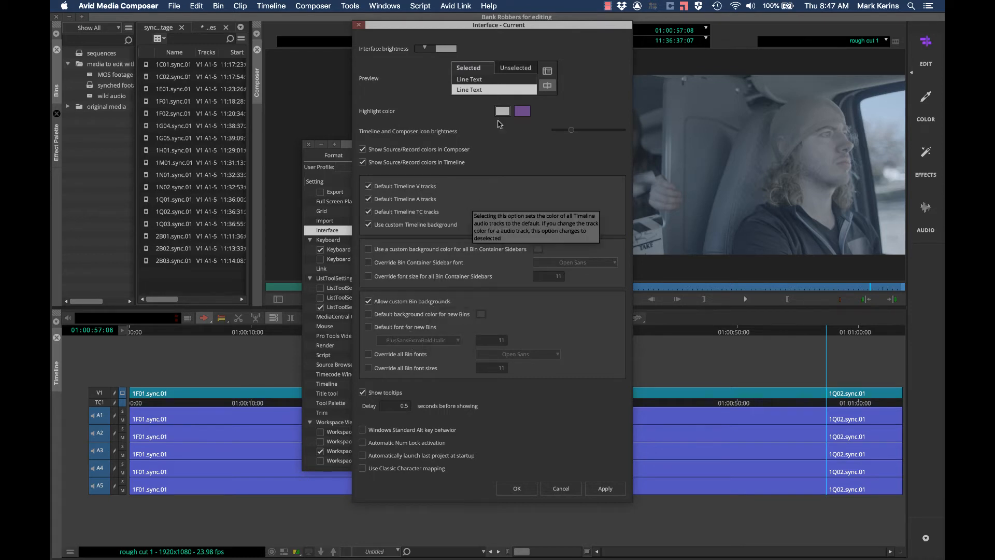
left_click(445, 49)
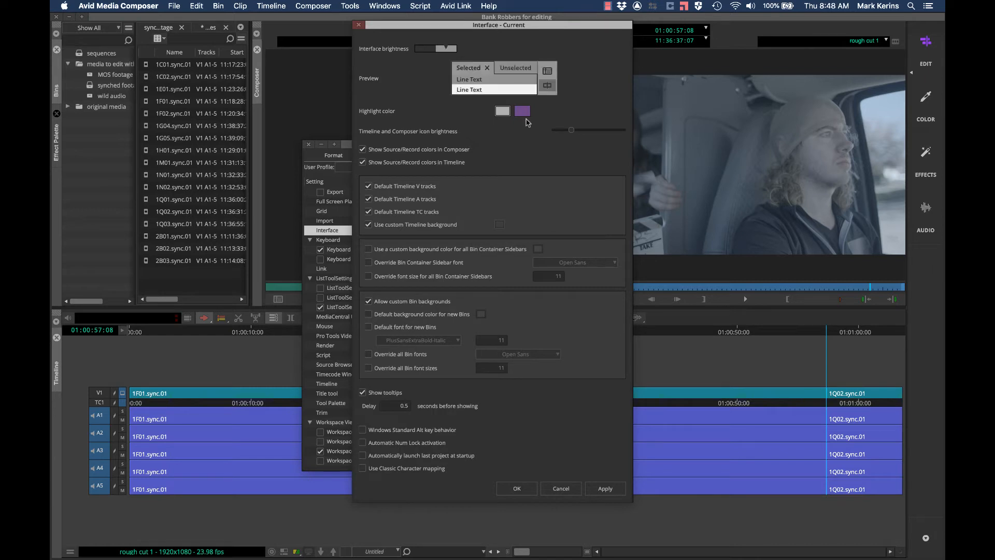
left_click(619, 491)
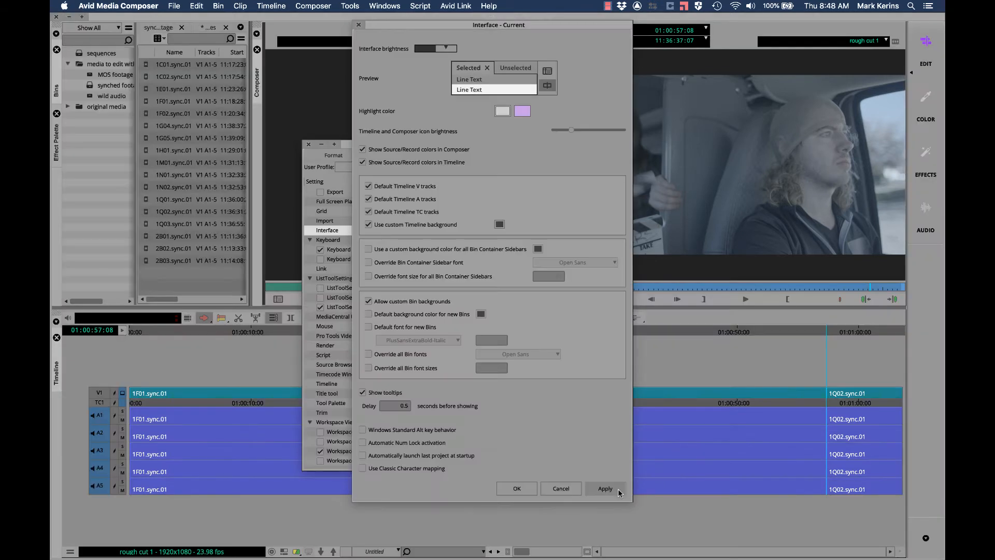
left_click(524, 111)
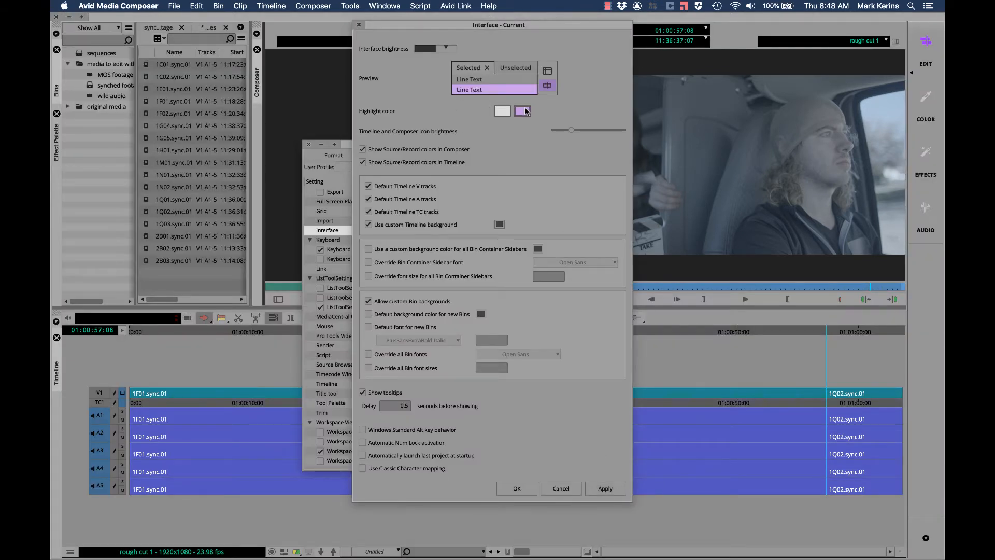
left_click(605, 490)
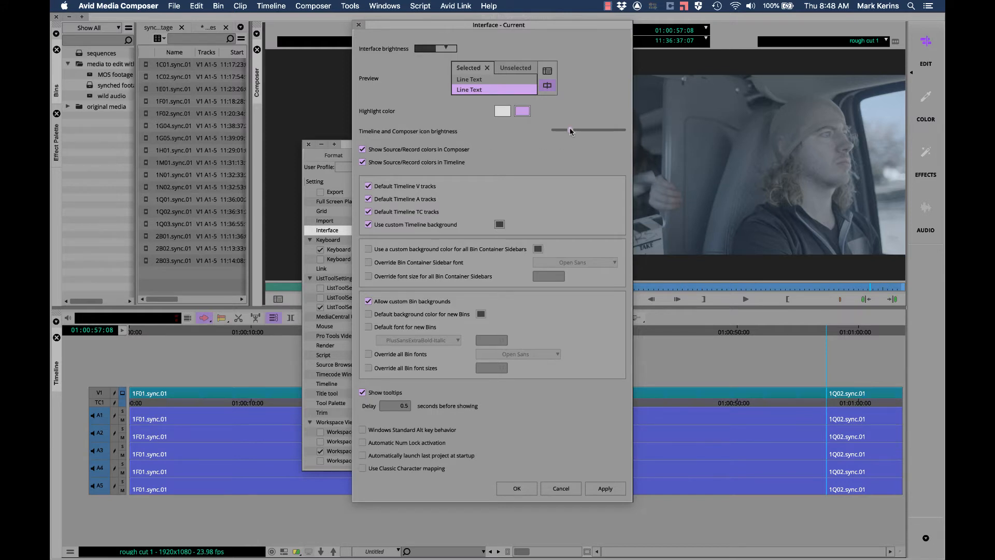
Step: Try several Timeline and Composer icon brightness levels, including maximum and minimum, apply them and return the brightness to about the middle
left_click_drag(572, 130, 607, 129)
left_click(612, 493)
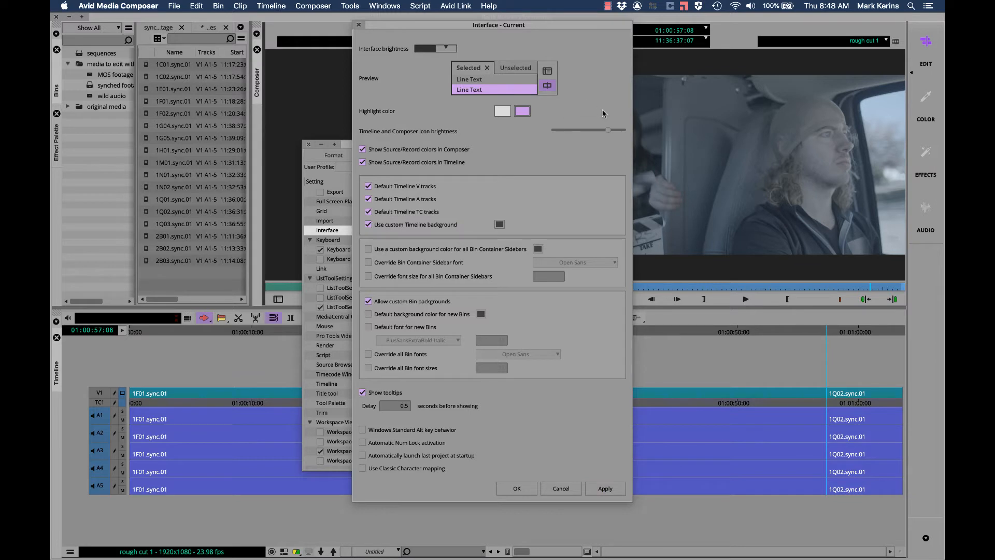
left_click_drag(609, 130, 636, 131)
left_click(609, 492)
left_click(615, 130)
left_click_drag(615, 130, 531, 131)
left_click(607, 488)
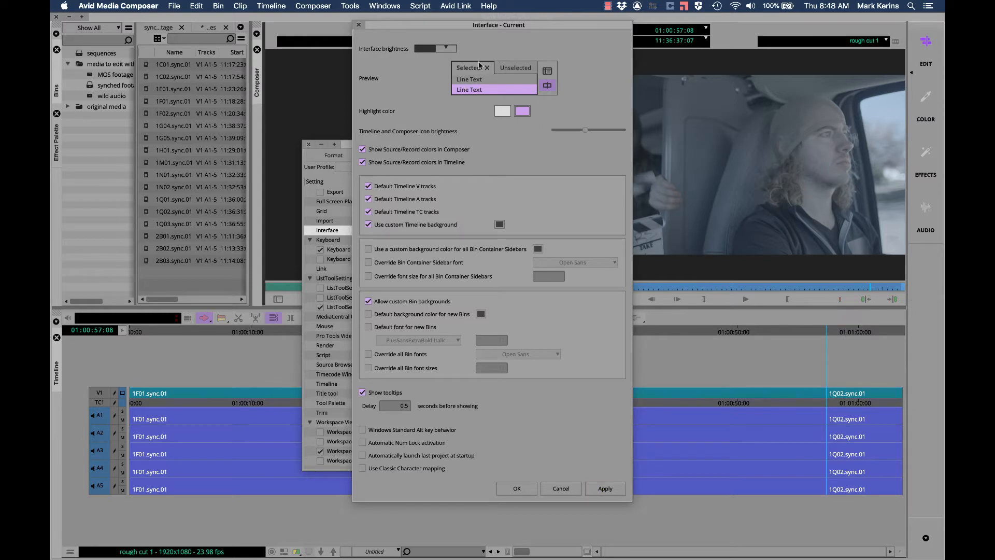
Step: Restore the white highlight color and the dark interface brightness, apply the changes and close the Interface settings
left_click(502, 111)
left_click(604, 489)
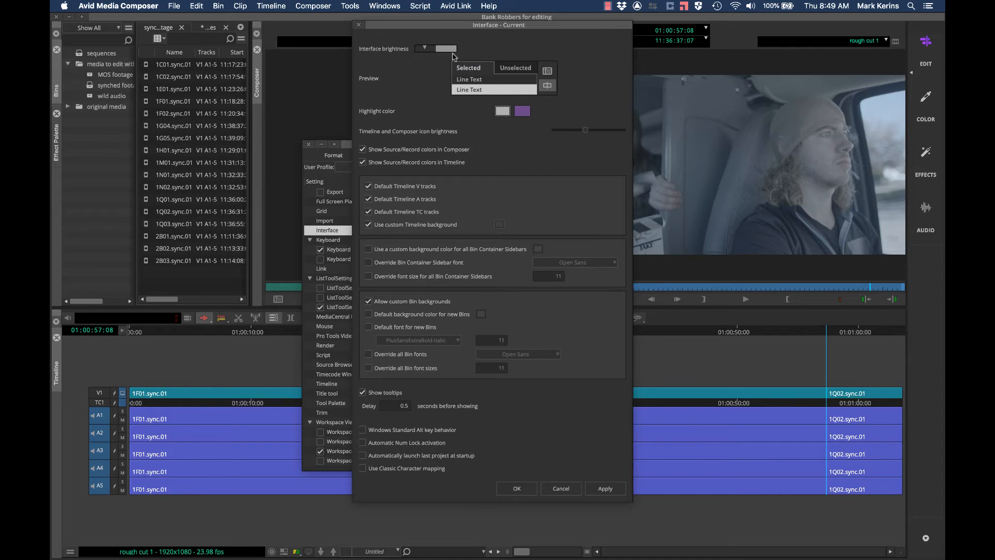
left_click(525, 491)
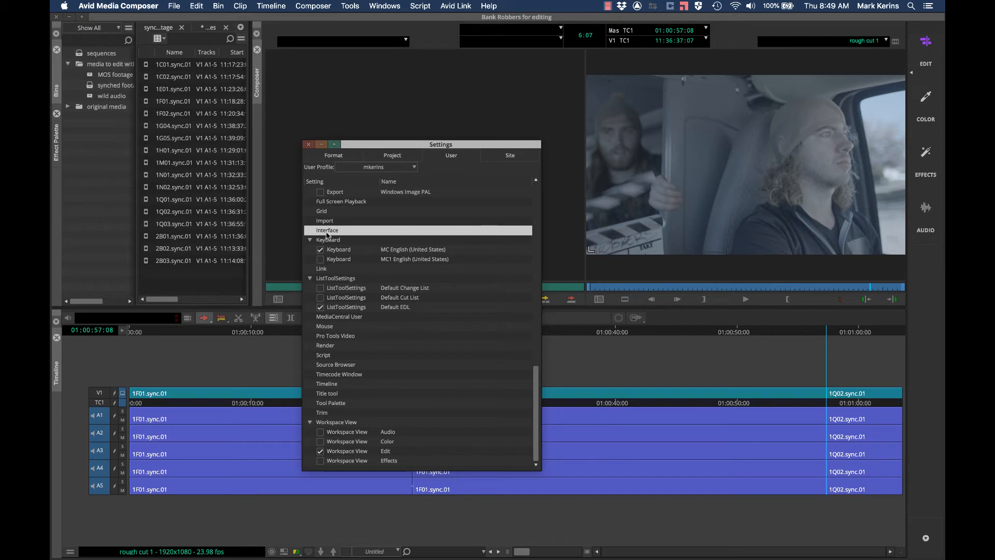
Step: In the Timeline display settings, try Scroll movement and Black Timeline Text, restore Page and White Timeline Text, and close the settings
double_click(330, 385)
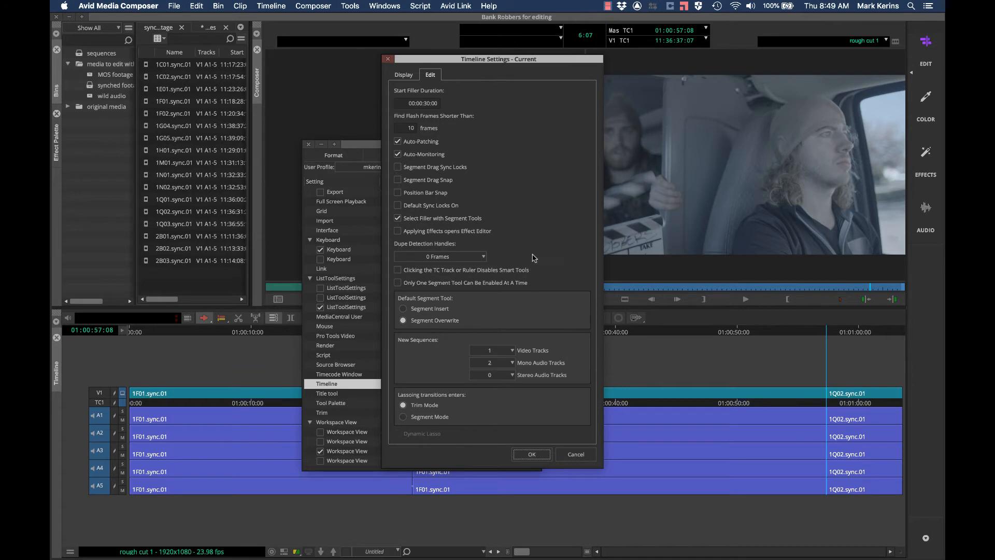
left_click(406, 76)
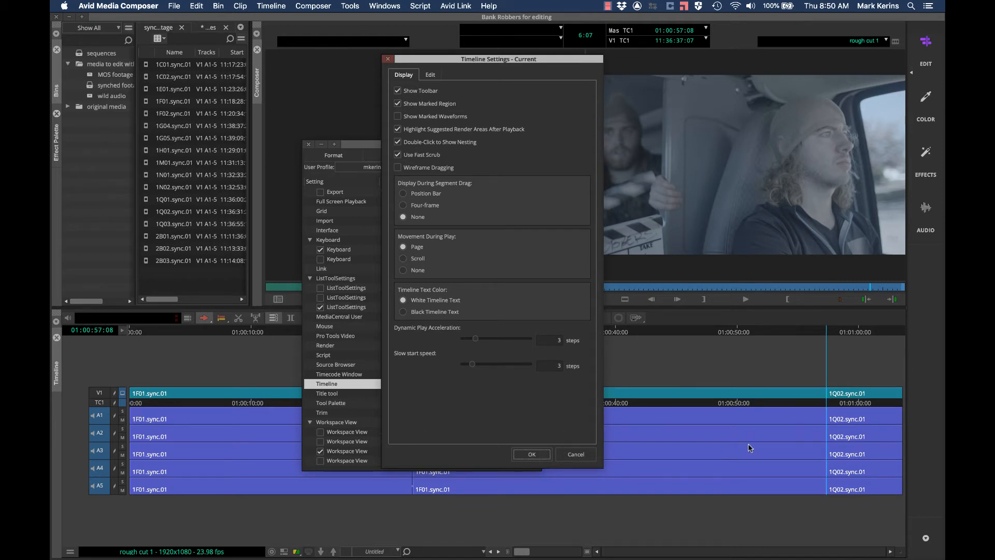
left_click(405, 259)
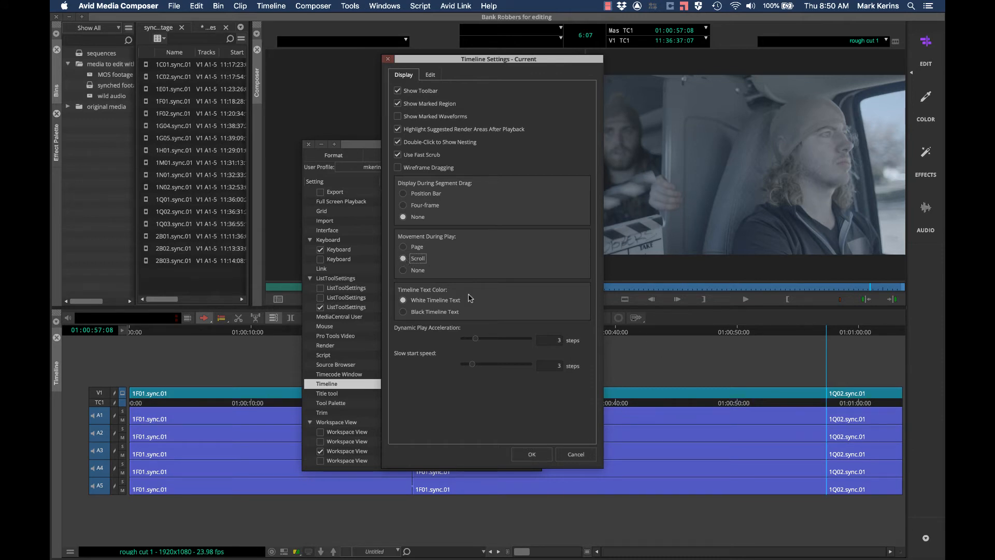
left_click(404, 247)
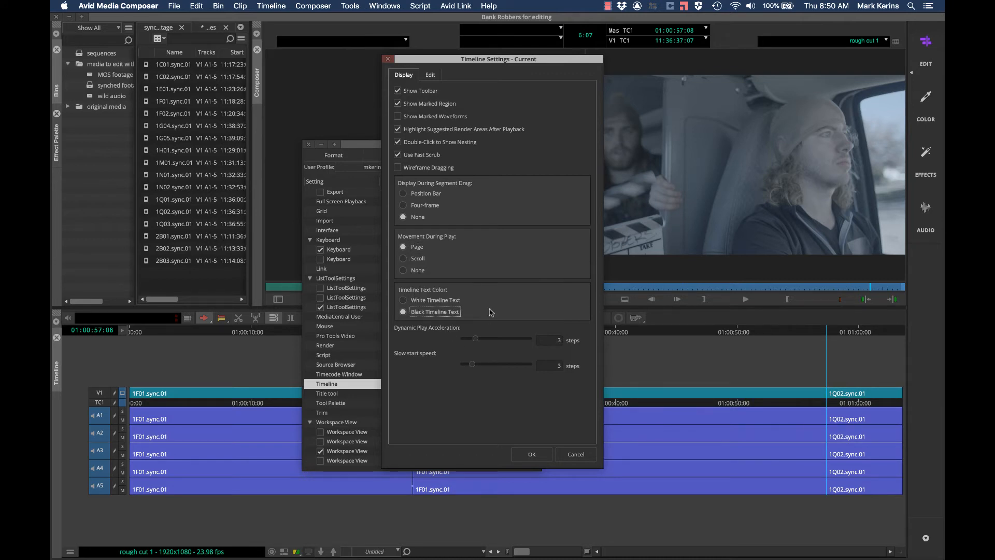
left_click(404, 301)
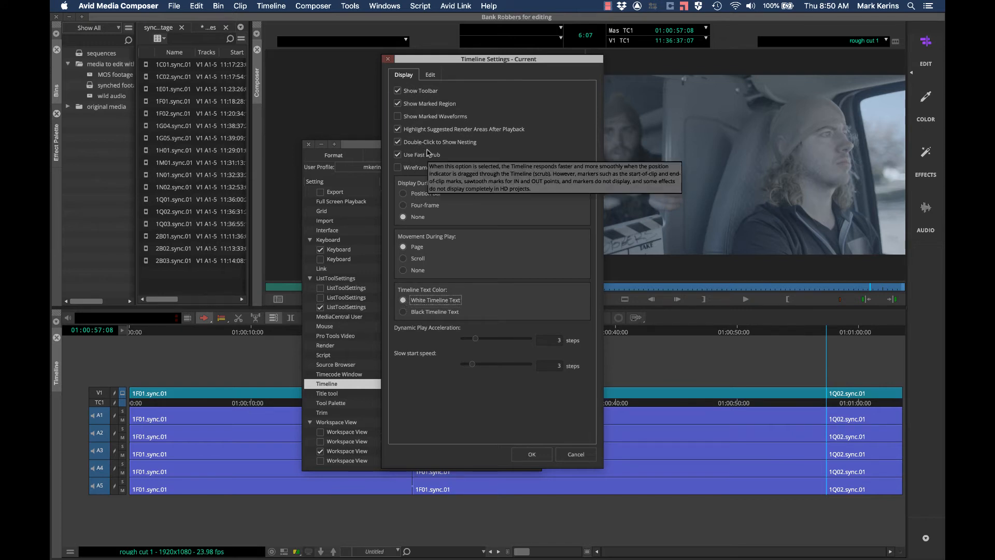
left_click(430, 75)
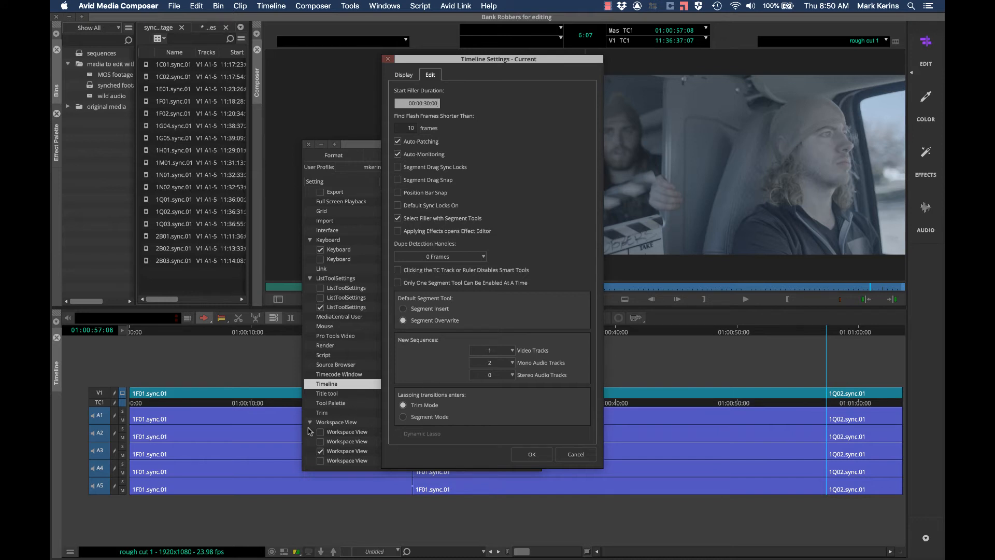
left_click(524, 456)
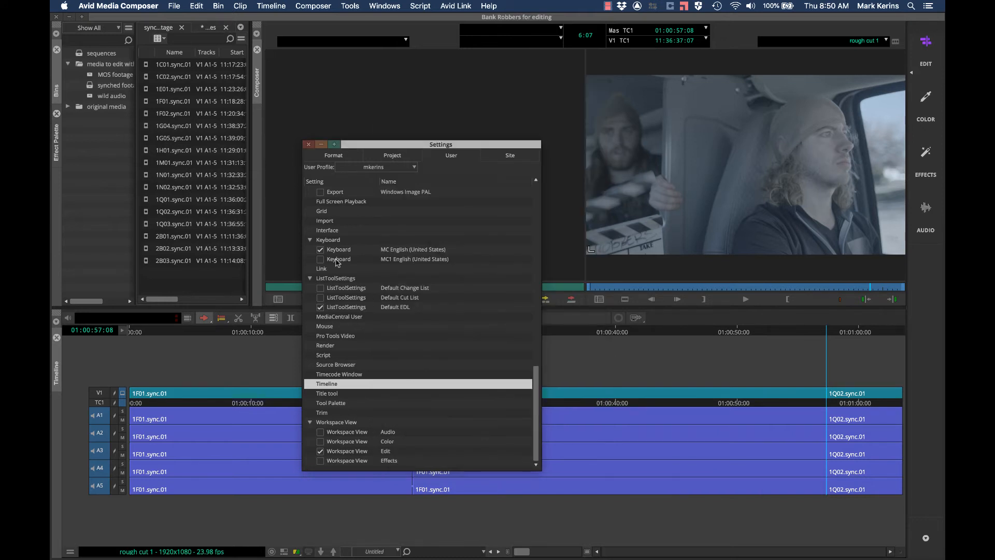
left_click(307, 145)
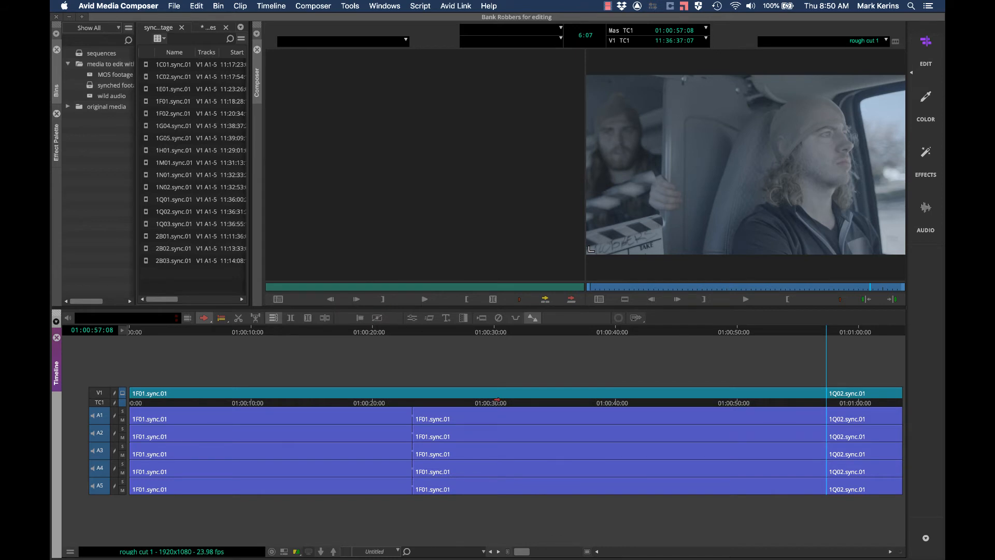
Step: Try to shift the 1F01.sync.01 video and audio segments before 1Q02.sync.01 slightly forward in the timeline, and undo the move
left_click(606, 417)
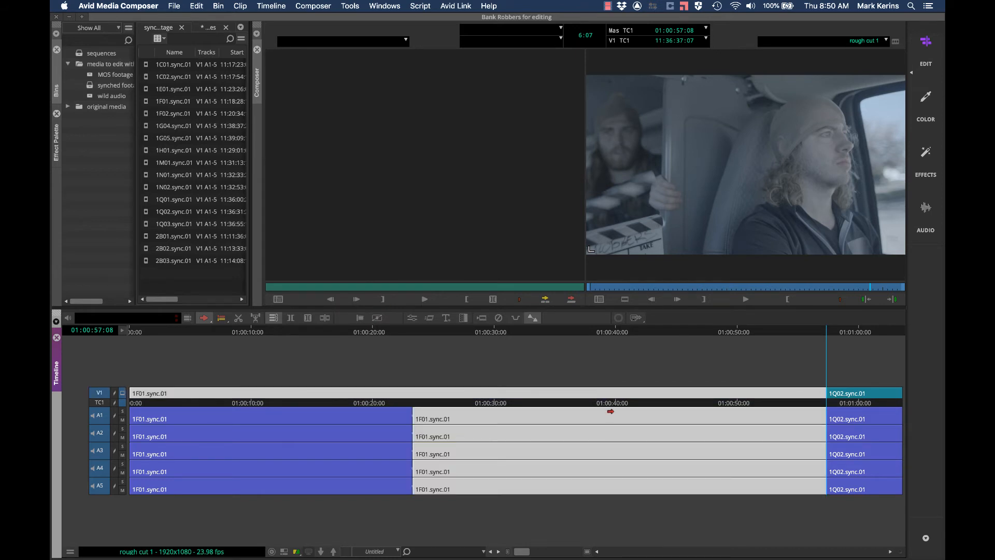
left_click_drag(564, 411, 600, 403)
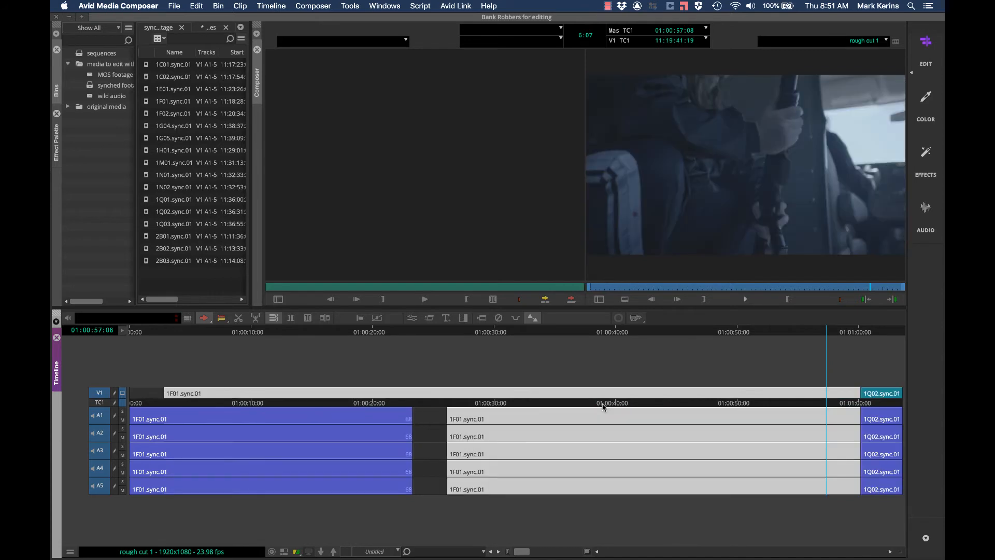
key("super+z")
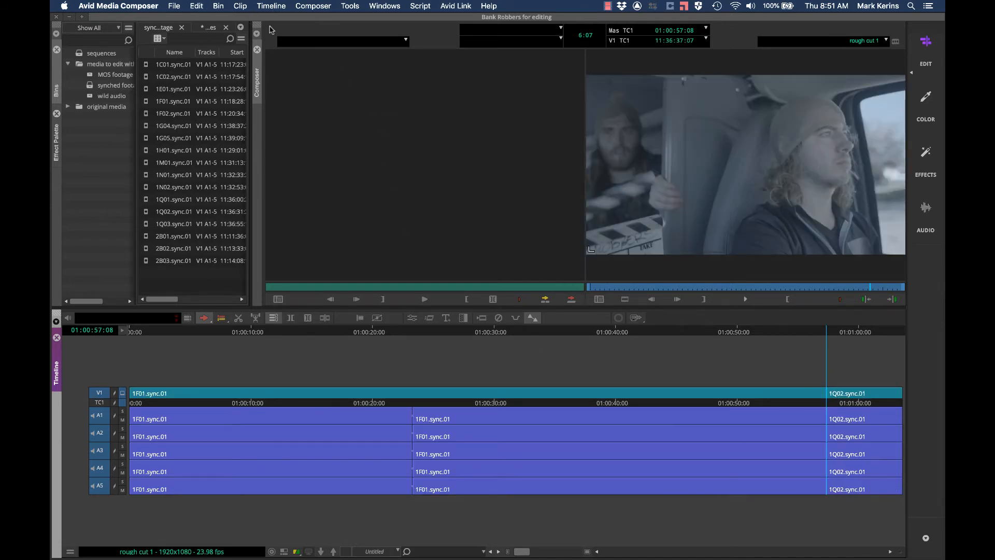
Step: In the Timeline edit settings, set new sequences to 3 video tracks and 4 mono audio tracks, and confirm
key("super+comma")
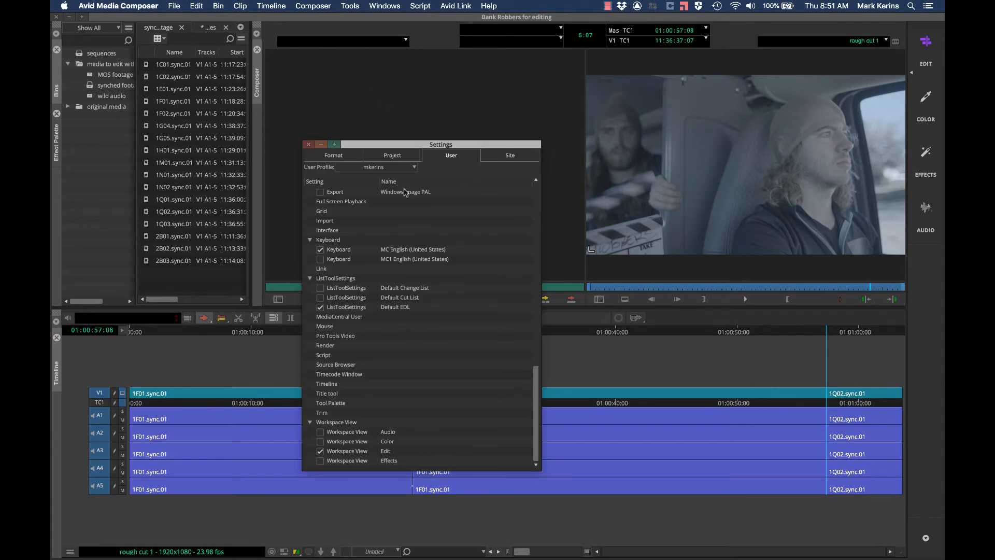
double_click(338, 385)
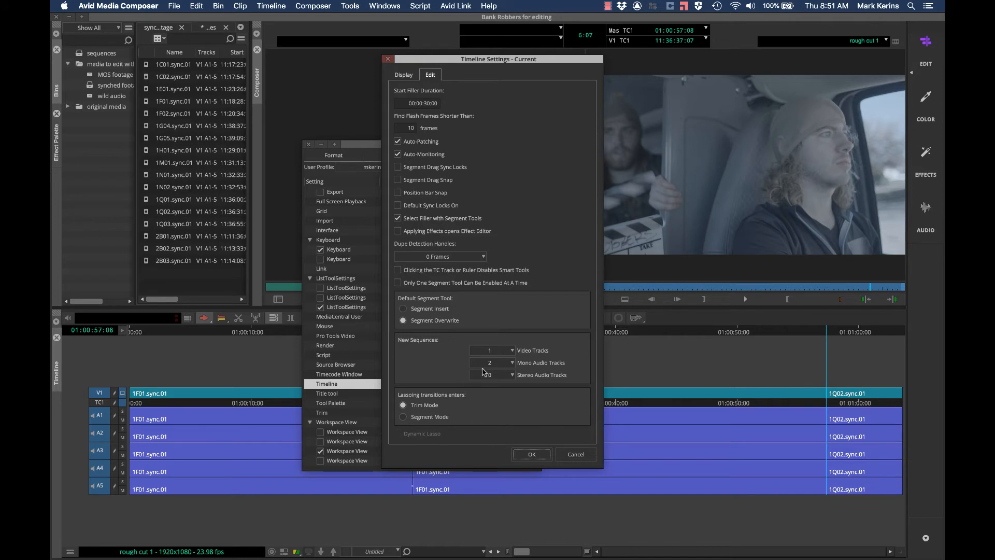
left_click(500, 367)
left_click(490, 404)
left_click(501, 351)
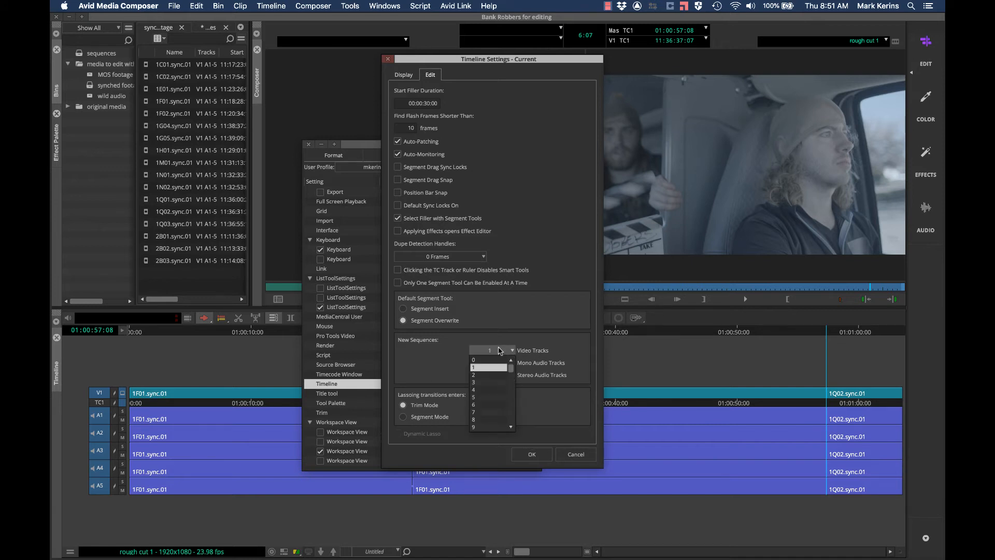
left_click(503, 366)
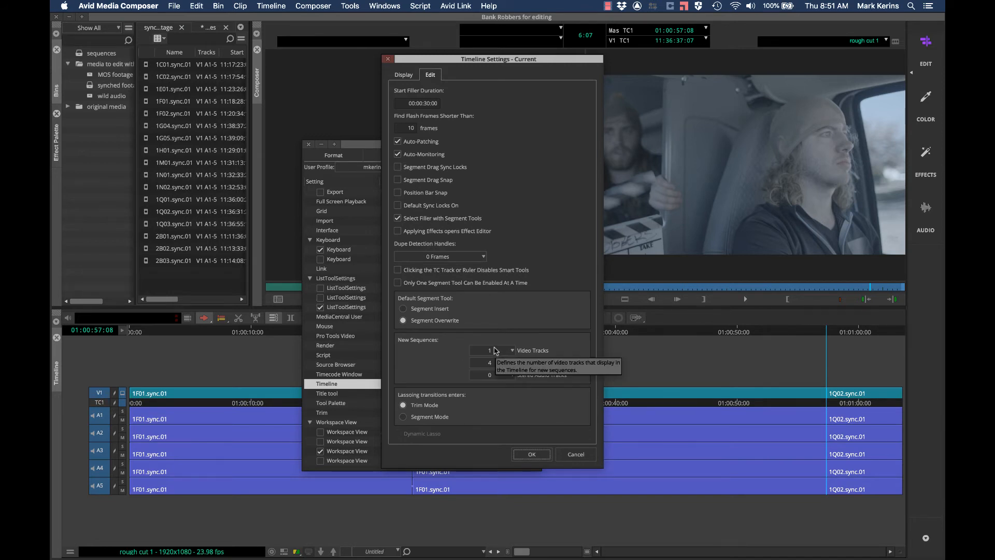
left_click(496, 351)
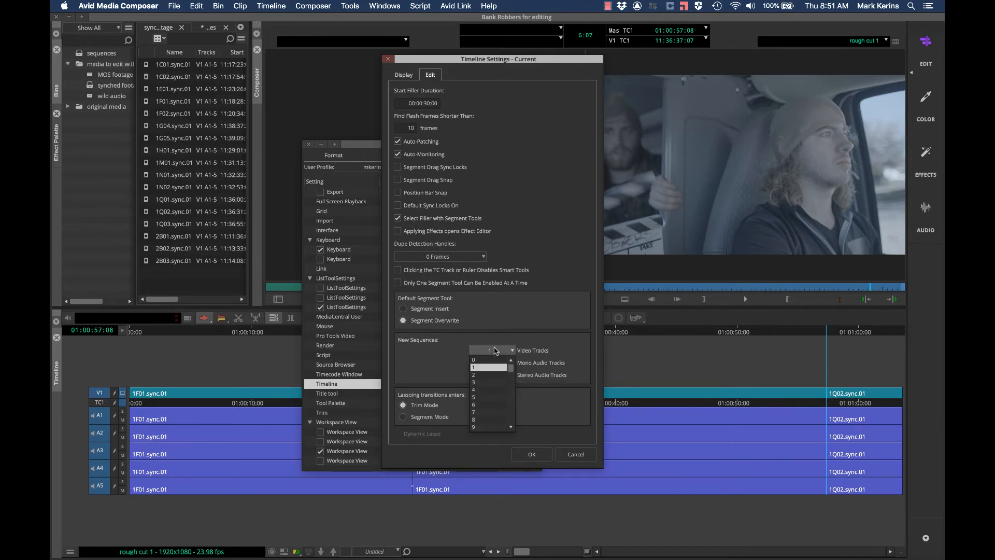
left_click(490, 383)
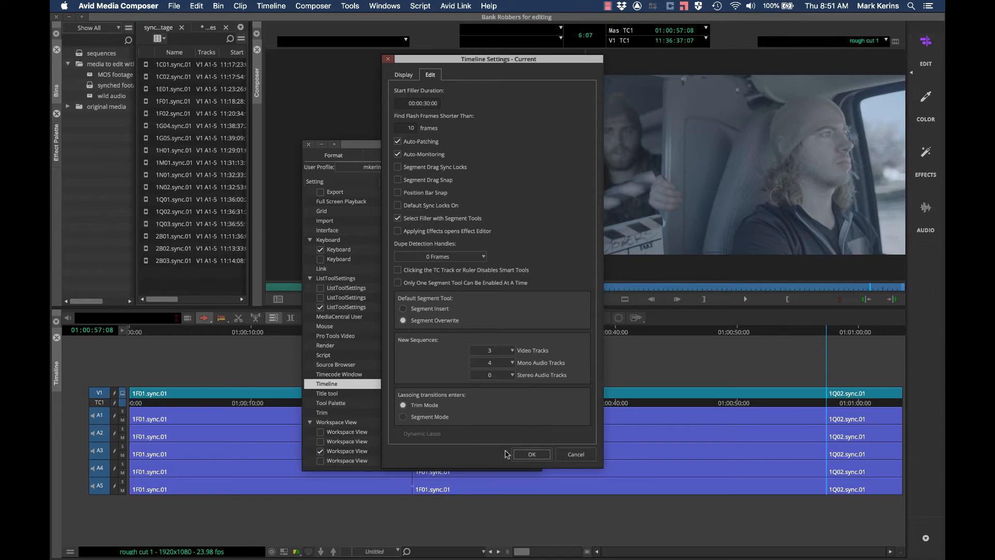
left_click(531, 455)
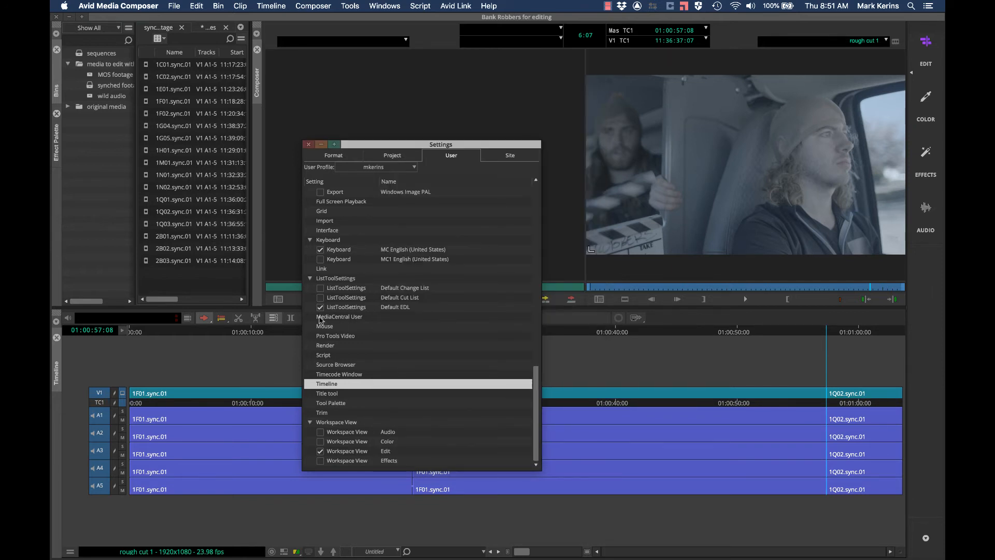
Step: Close the settings, enter Trim mode at the cut between 1F01.sync.01 and 1Q02.sync.01, and exit it
left_click(318, 413)
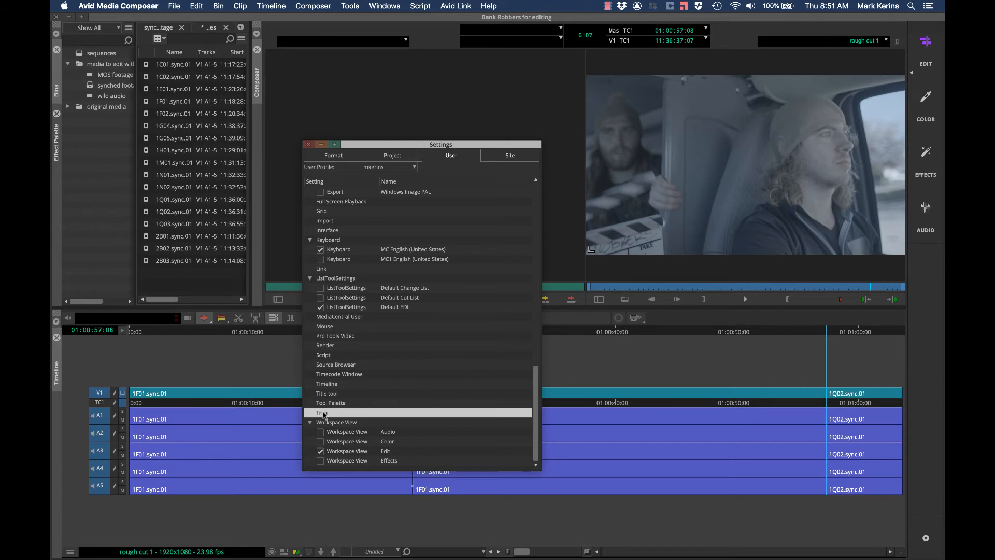
left_click(308, 144)
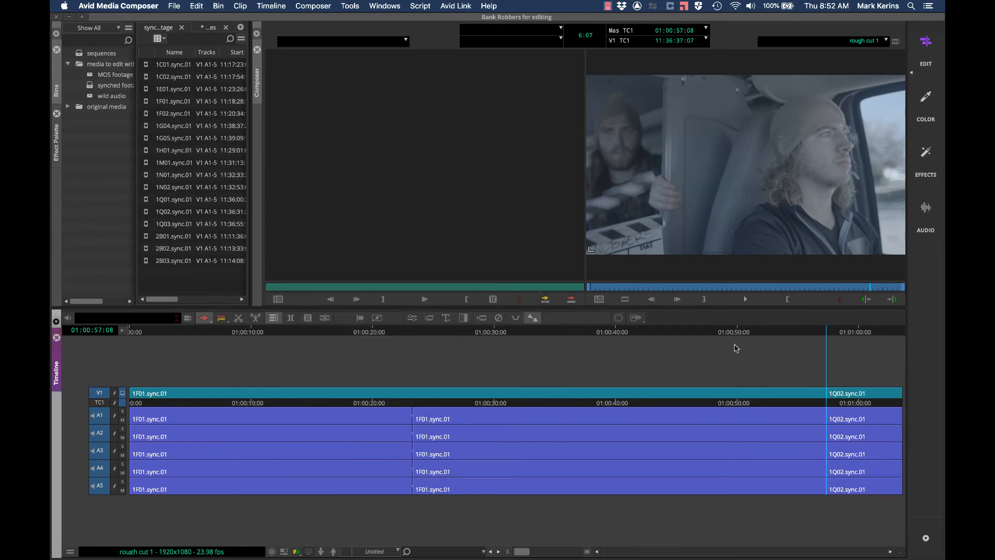
key("u")
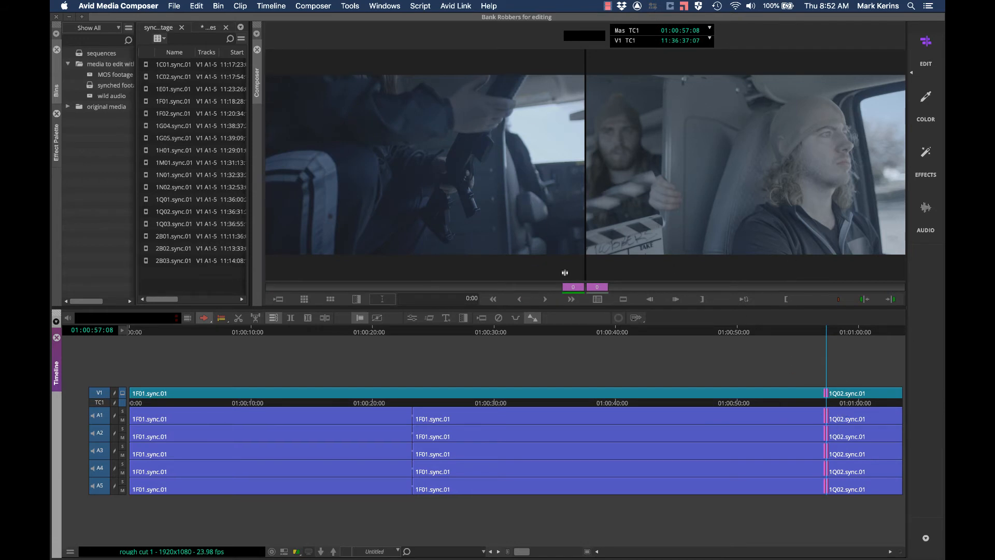
key("Escape")
Step: Review the Features and Play Loop options in the Trim user settings, and close the settings without changes
key("super+comma")
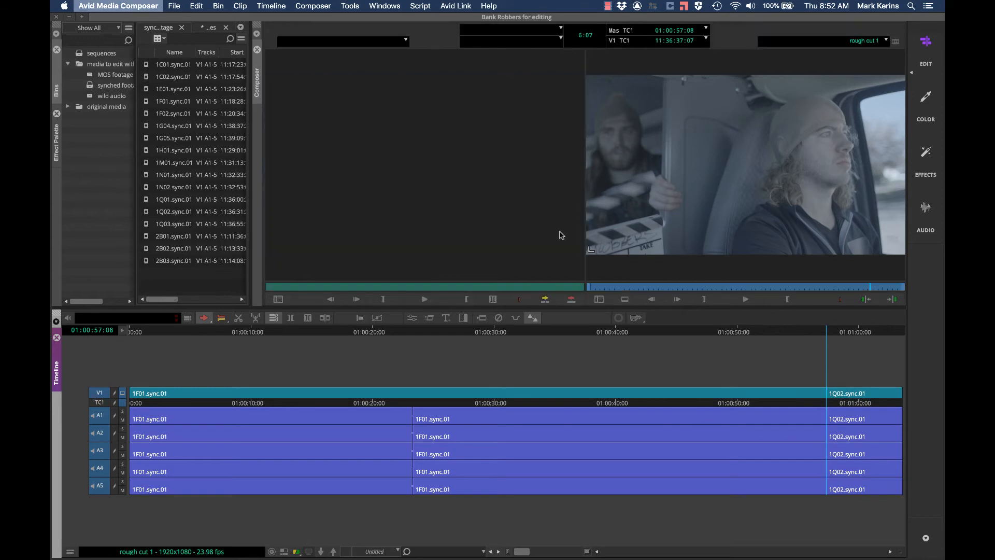
double_click(326, 412)
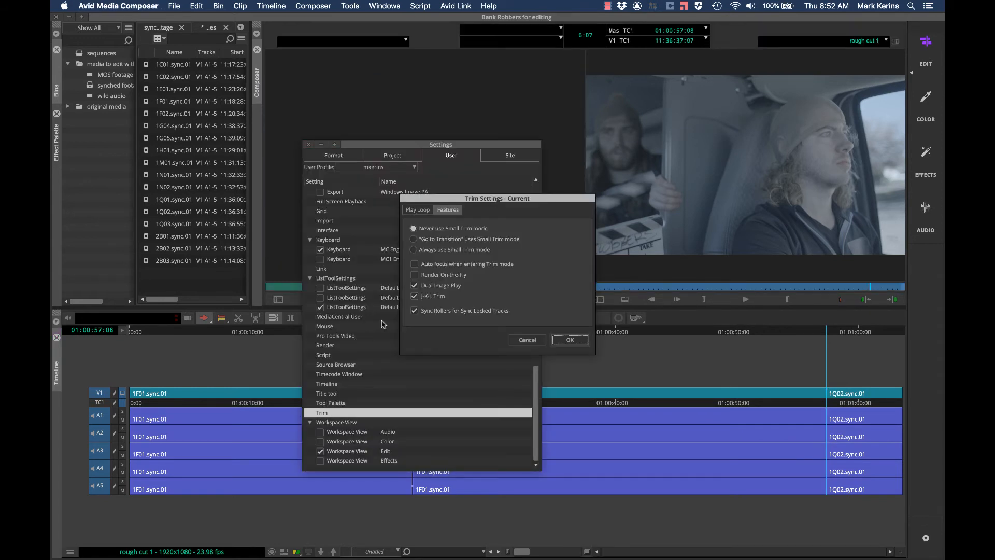
left_click(418, 210)
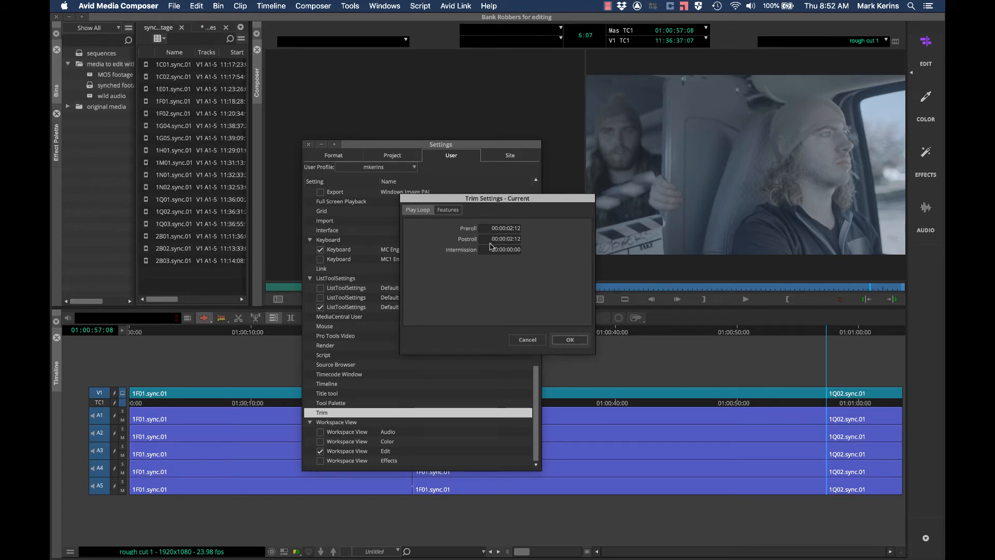
left_click(526, 340)
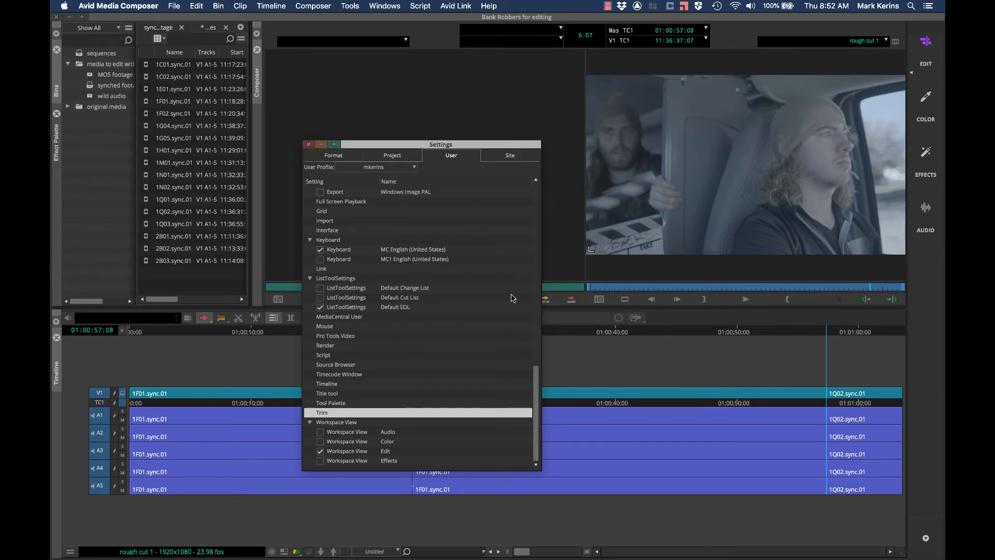
left_click(309, 145)
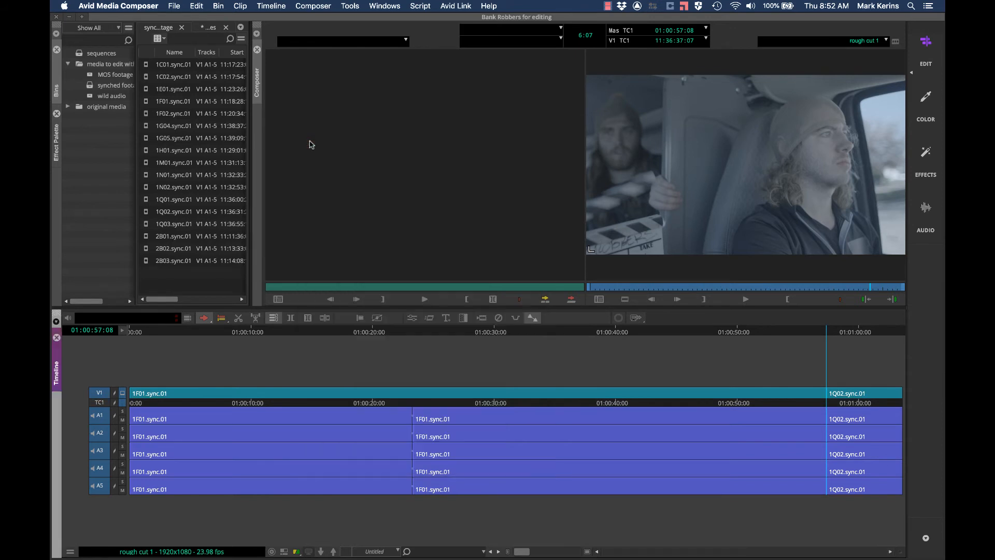
Step: Play the trim loop around the cut between 1F01.sync.01 and 1Q02.sync.01, stop it and leave Trim mode
key("u")
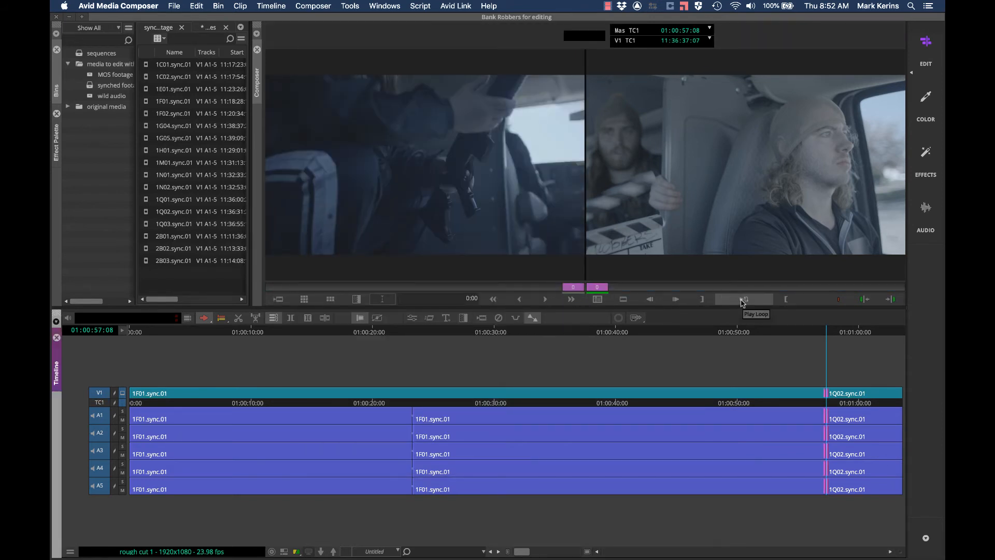
left_click(743, 300)
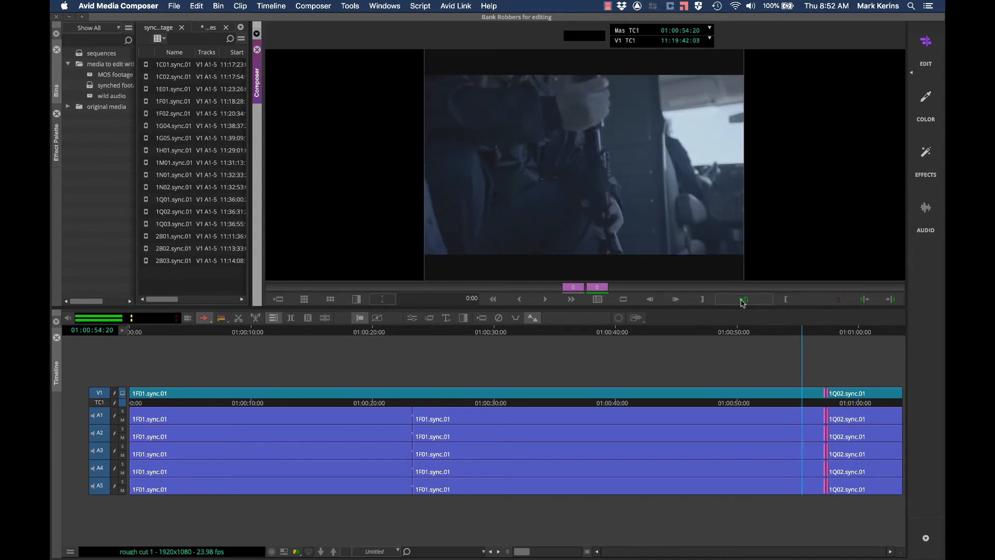
left_click(743, 301)
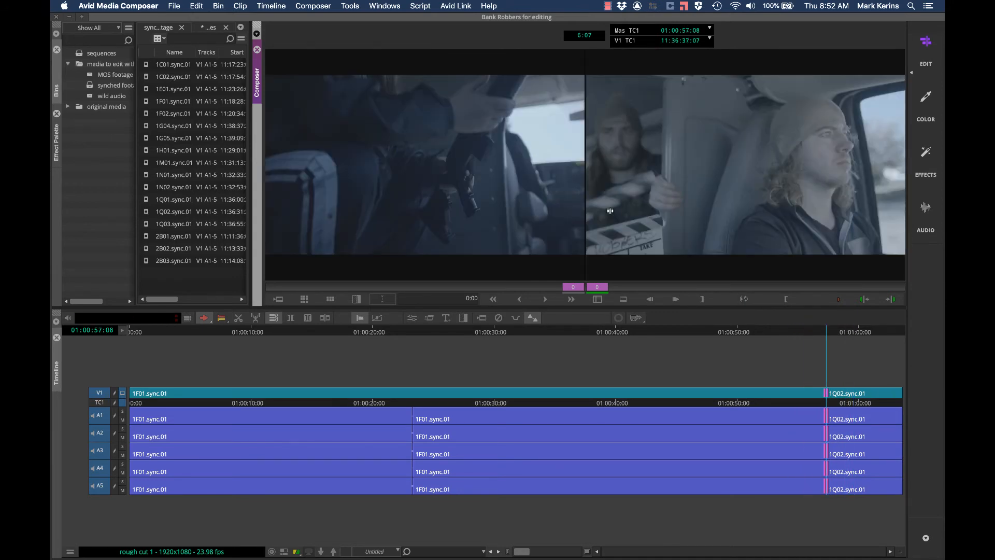
key("y")
Step: Check the Play Loop preroll, postroll and intermission and the Features options in the Trim user settings, confirm, and close the settings
key("super+equal")
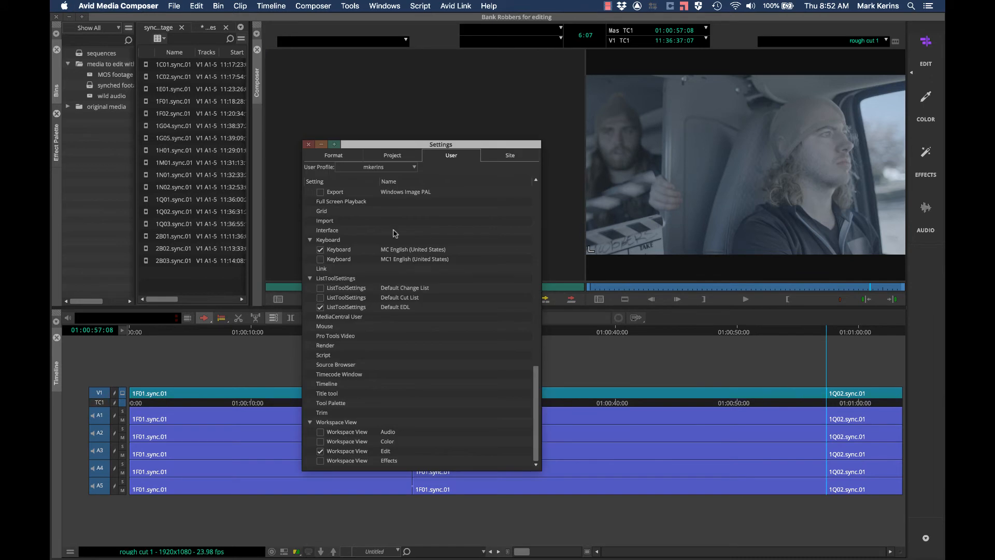
double_click(336, 412)
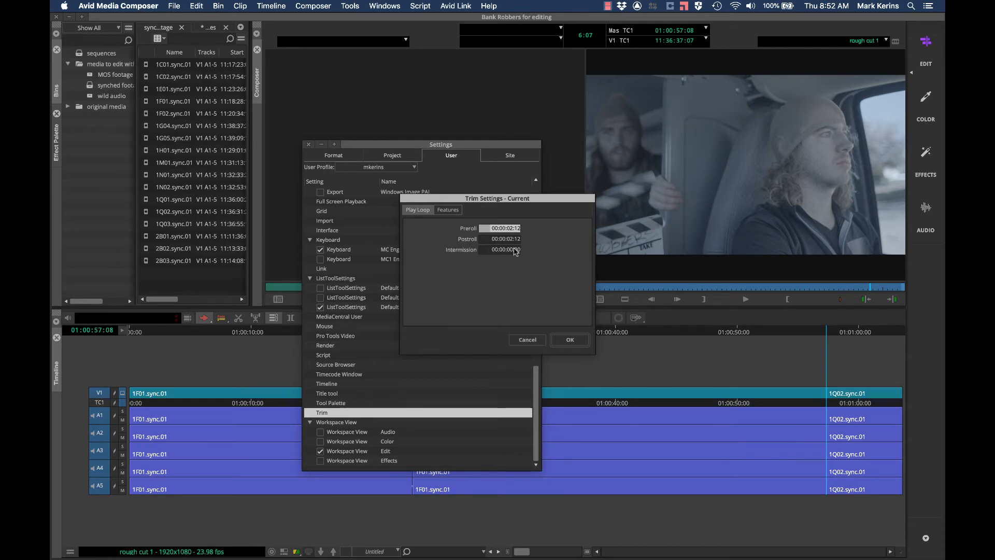
left_click(445, 210)
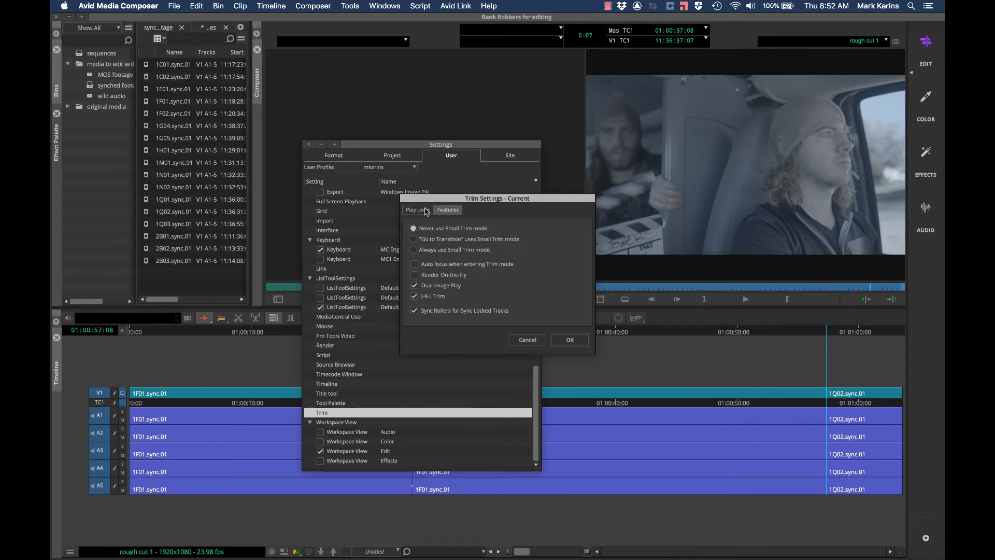
left_click(426, 210)
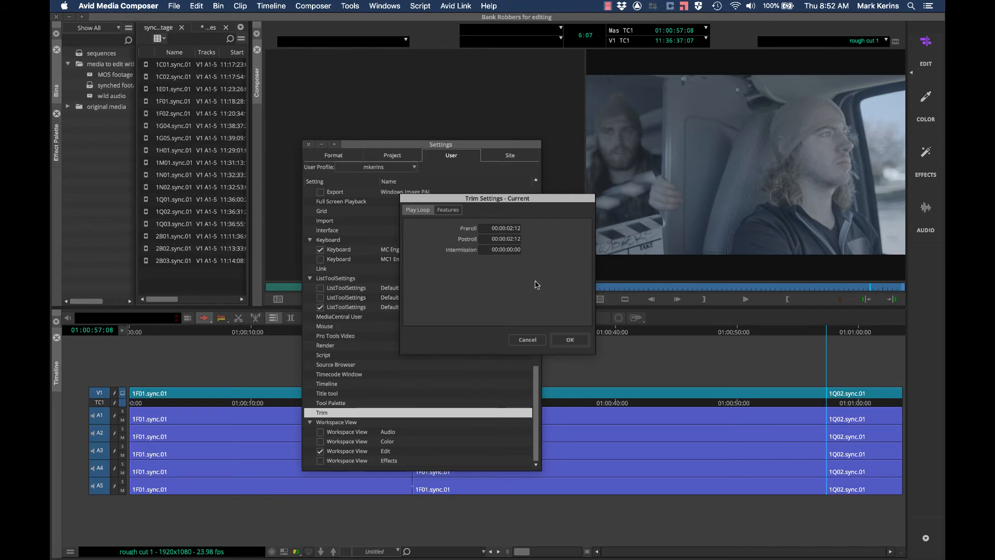
left_click(449, 210)
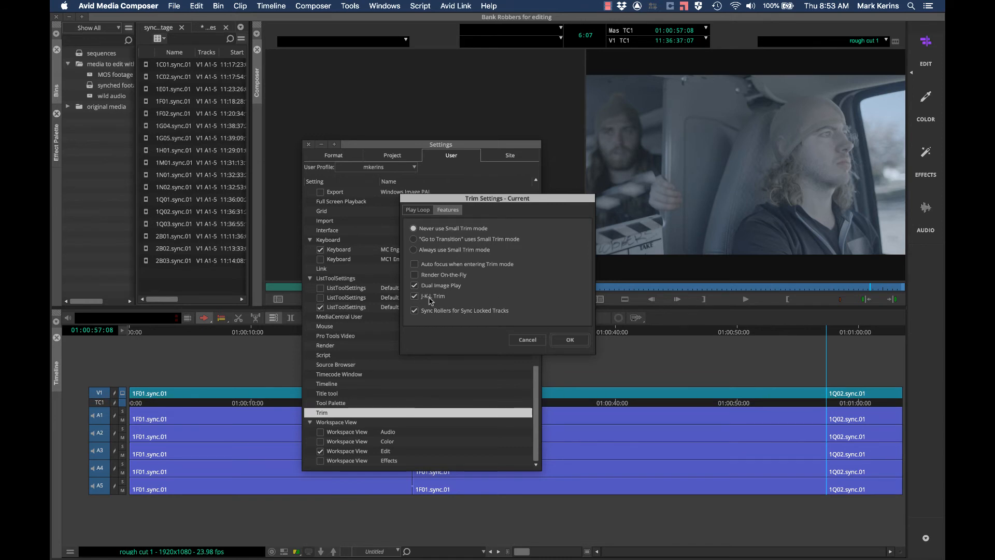
left_click(560, 345)
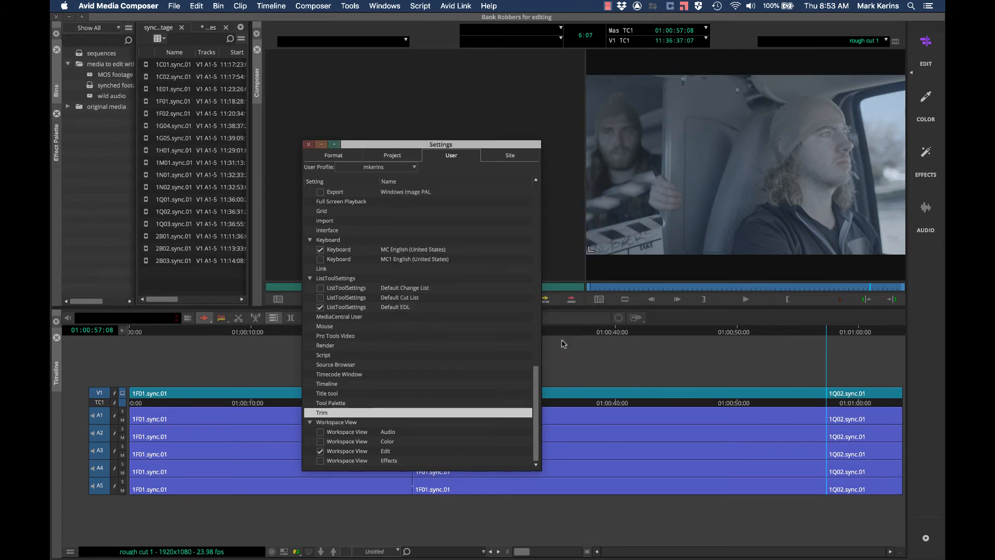
left_click(309, 144)
Step: Enter Trim mode at the cut between 1F01.sync.01 and 1Q02.sync.01 and roll it back and forth with J-K-L Trim, ending at 01:00:54:09
key("u")
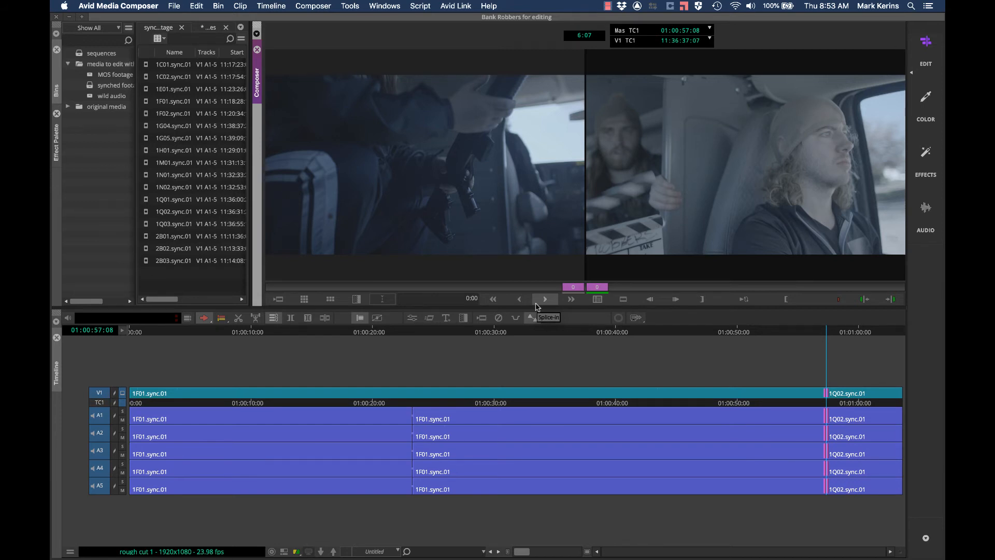
key("j")
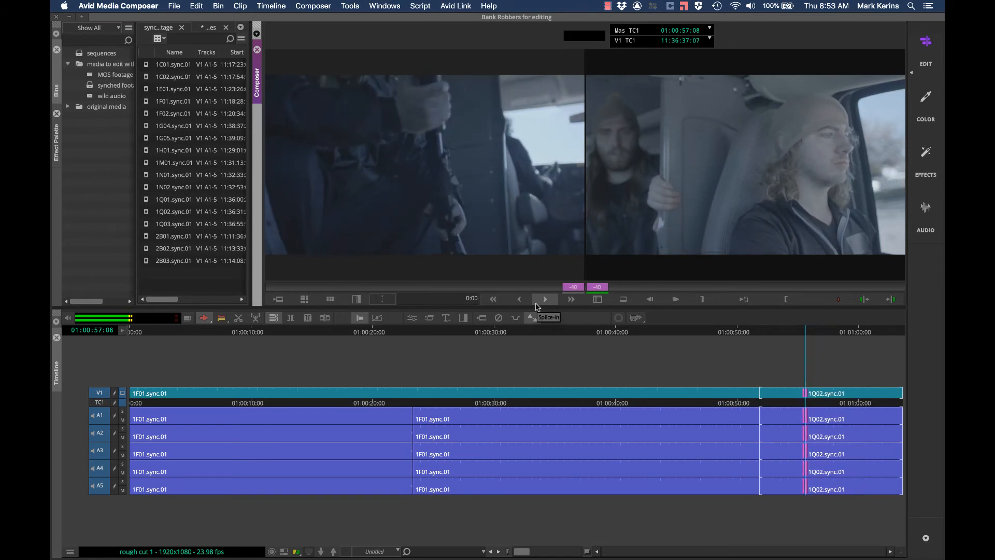
key("k")
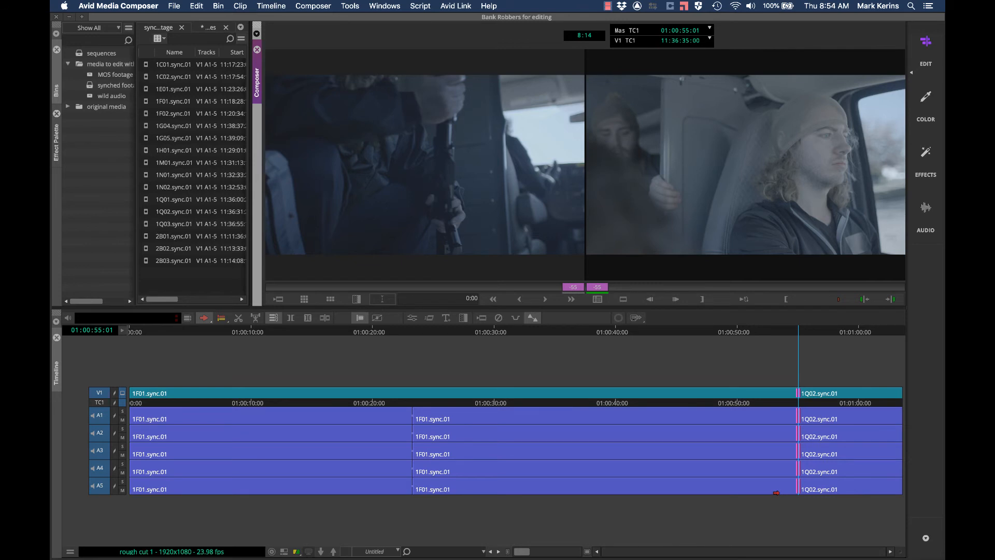
key("l")
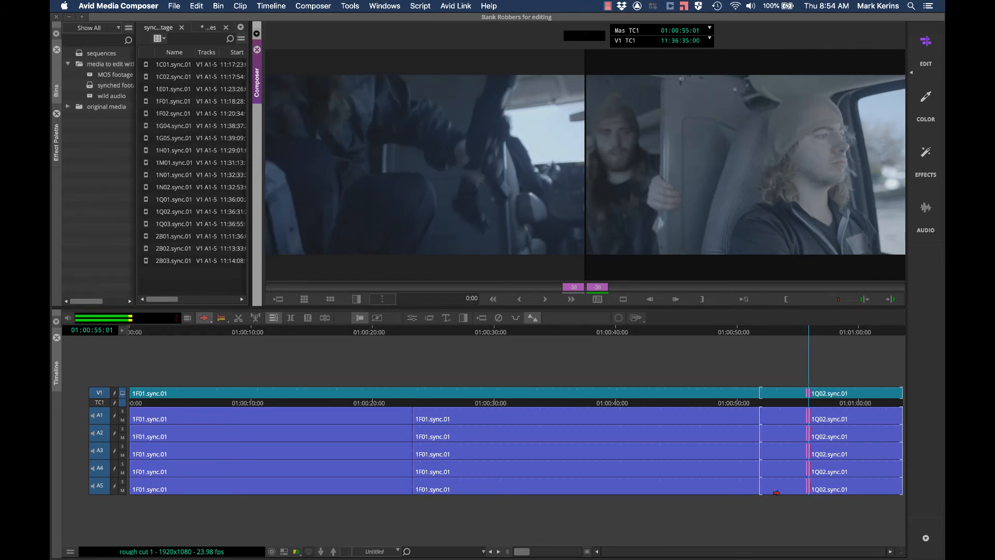
key("k")
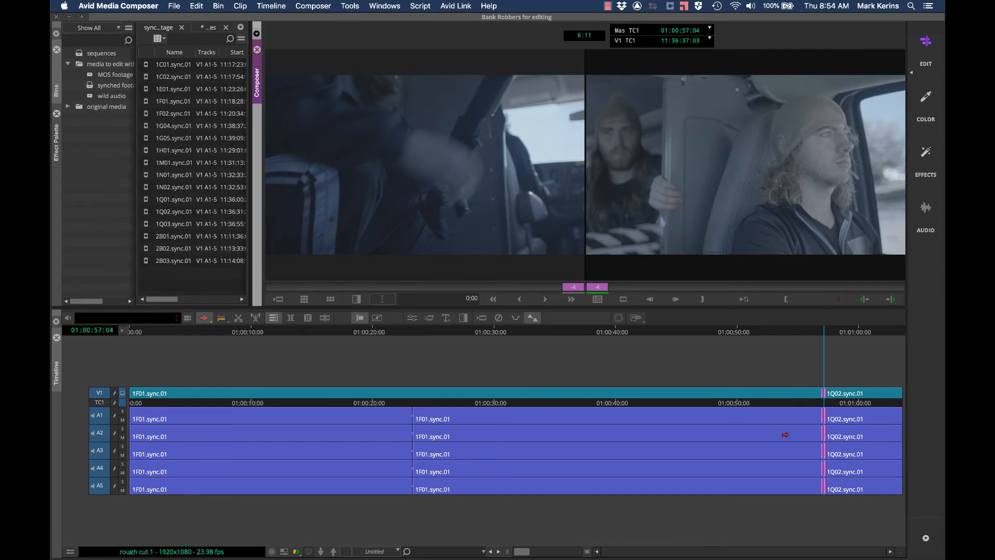
key("j")
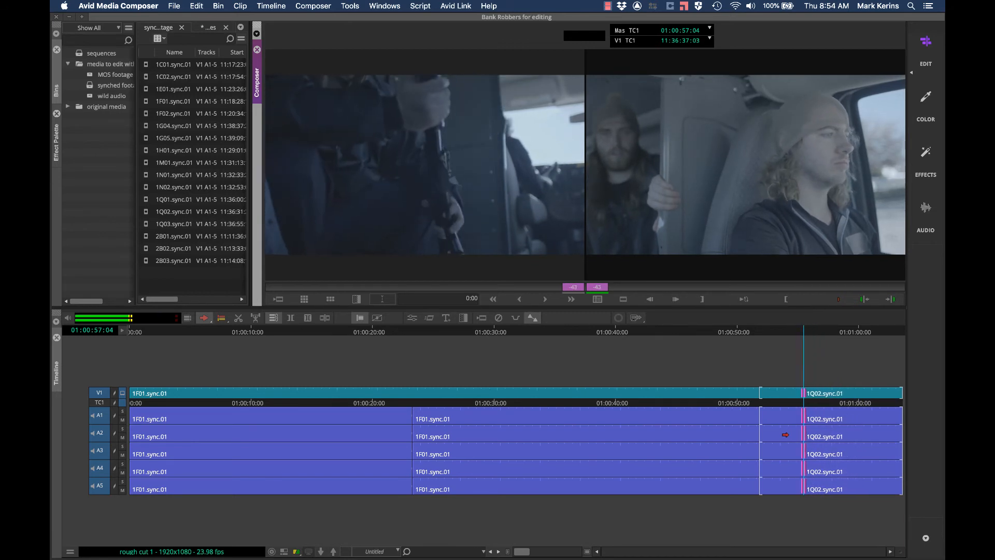
key("k")
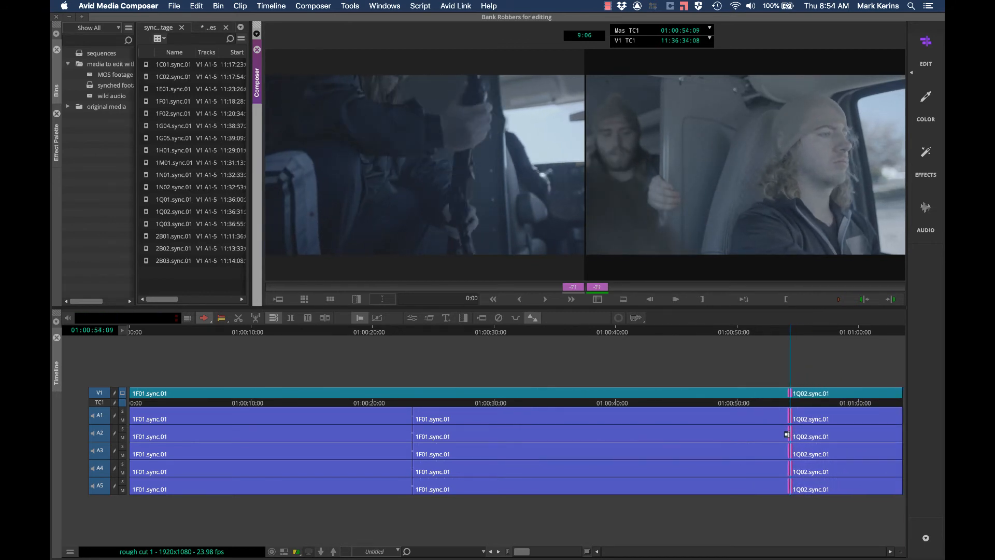
Step: Restrict the trim to the incoming side of the cut and trim the head of 1Q02.sync.01 forward to source timecode 11:36:36:04
key("bracketright")
key("l")
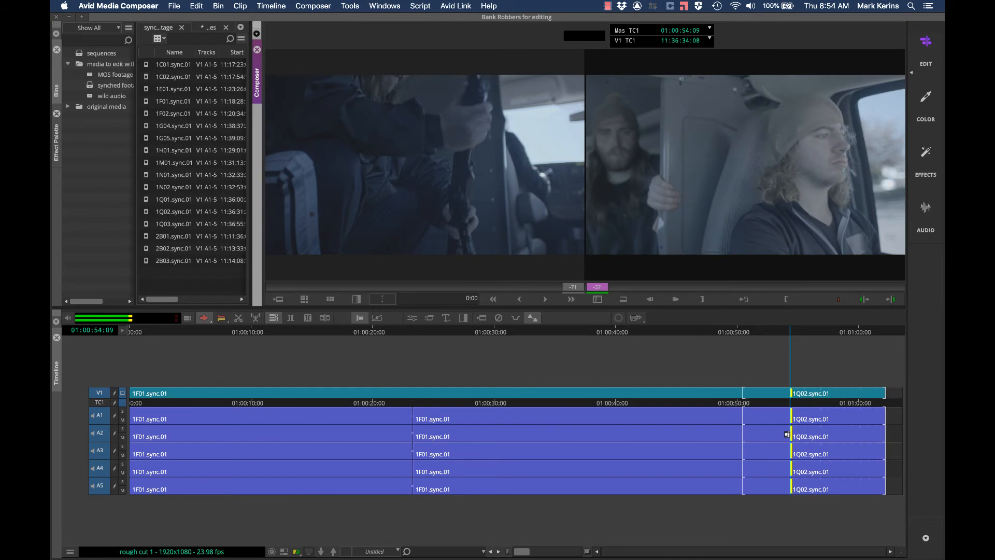
key("k")
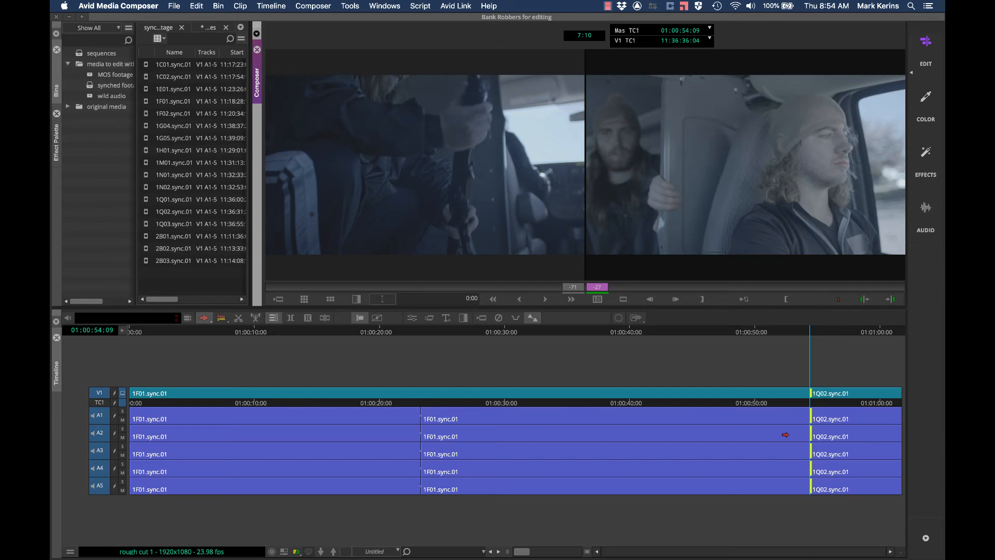
Step: Select both sides of the cut, roll it in single-frame and larger increments to 01:00:53:11, and leave Trim mode
key("bracketleft")
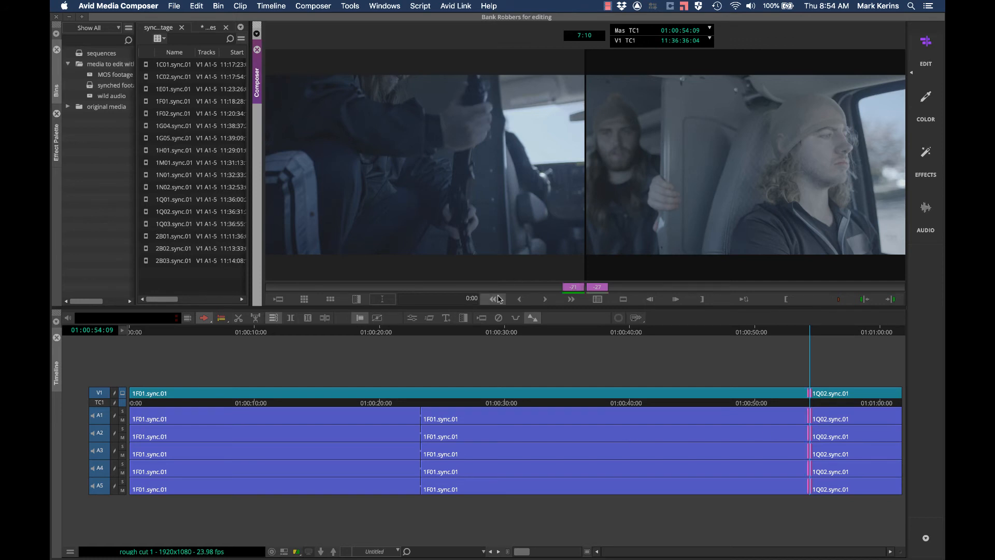
left_click(518, 301)
left_click(518, 301)
left_click(517, 301)
left_click(517, 301)
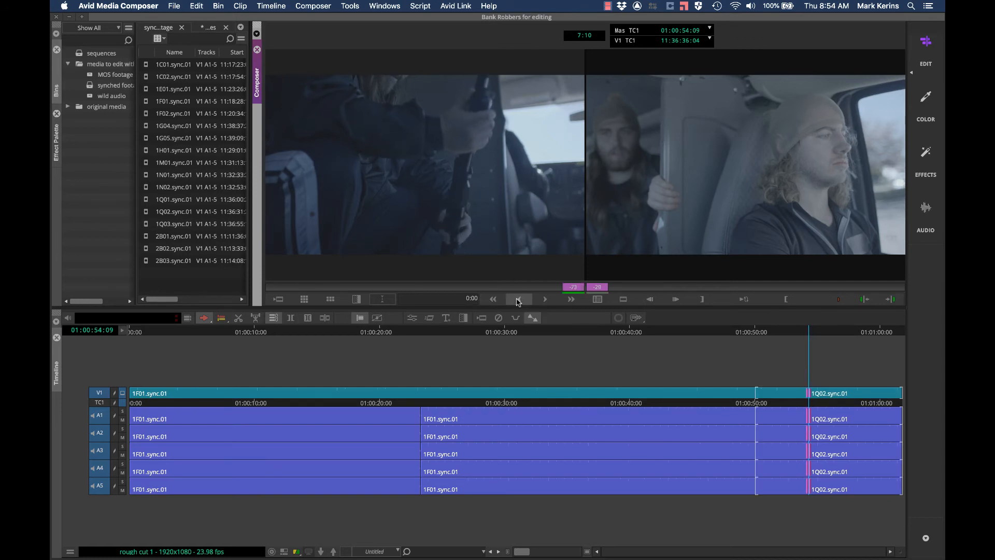
left_click(518, 301)
left_click(518, 301)
left_click(571, 300)
left_click(570, 300)
left_click(570, 300)
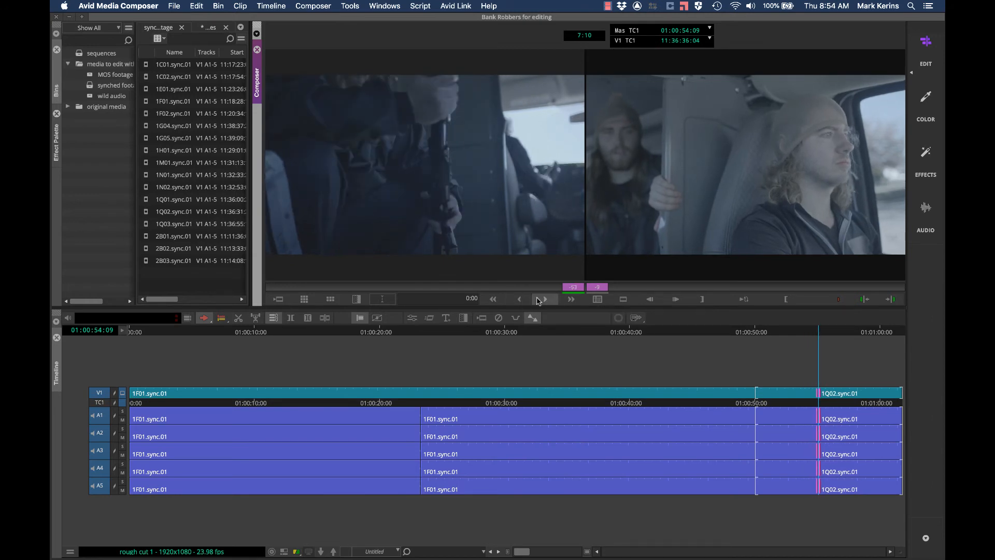
left_click(493, 301)
left_click(493, 301)
left_click(494, 300)
left_click(494, 301)
left_click(493, 301)
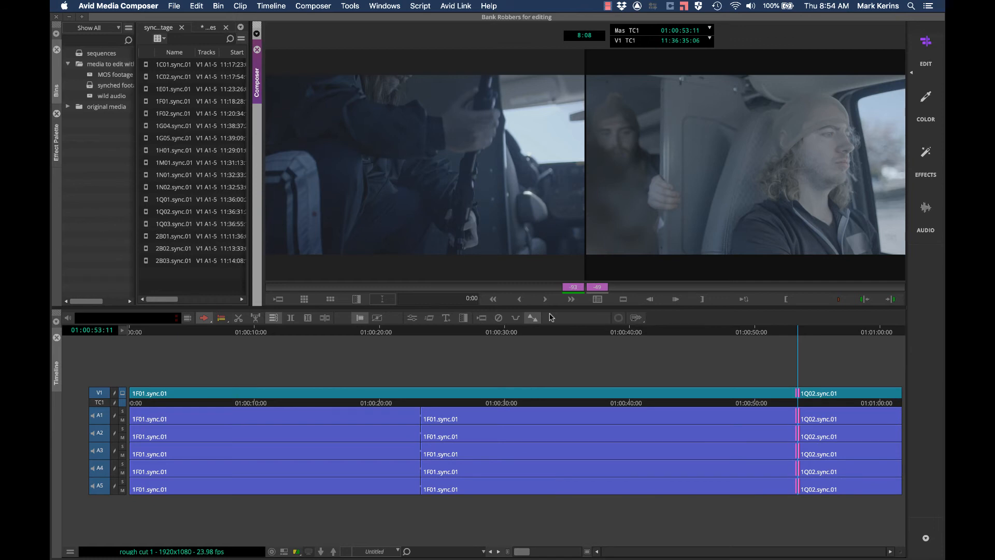
left_click(264, 337)
Step: Reopen the Trim user settings to examine the J-K-L Trim option, and confirm the dialog
key("super+equal")
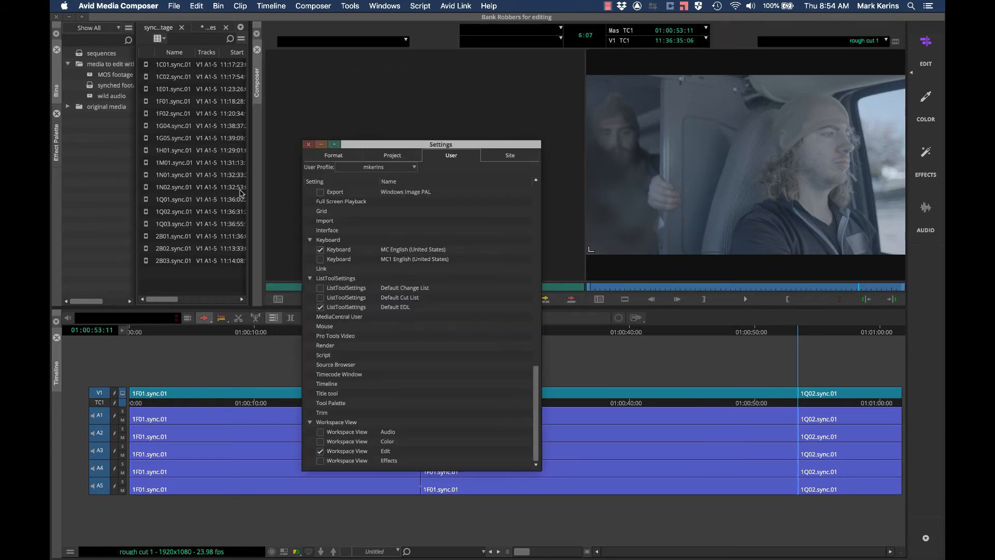
double_click(315, 414)
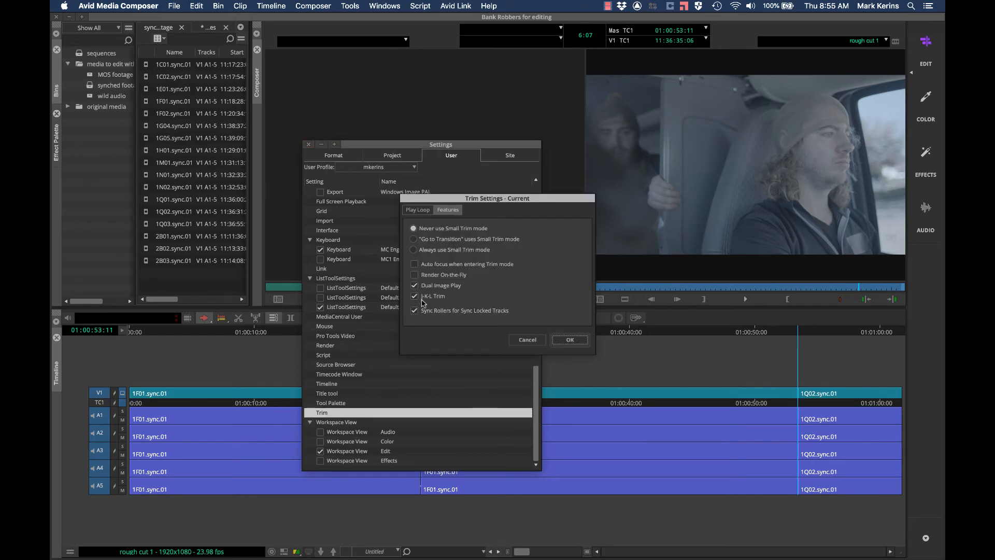
left_click(570, 340)
left_click(571, 341)
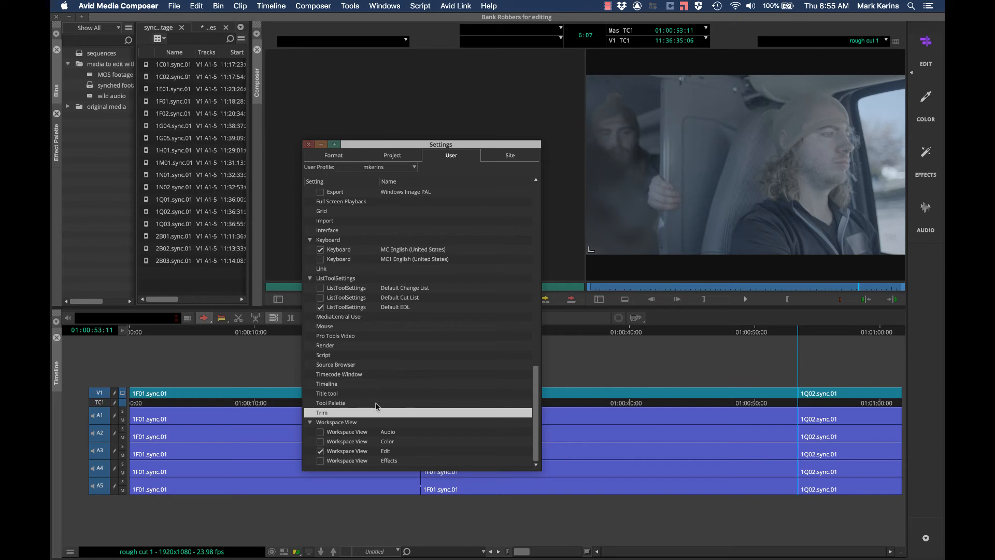
Step: Examine the regular and shifted key assignments of the MC English (United States) keyboard in the user settings, and close the settings
scroll(375, 405, "up", 6)
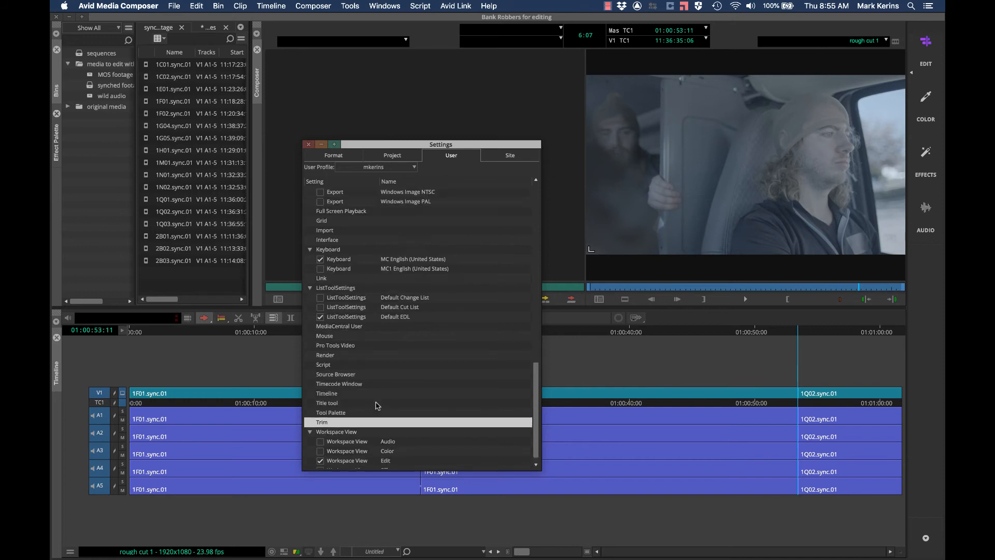
scroll(376, 405, "up", 10)
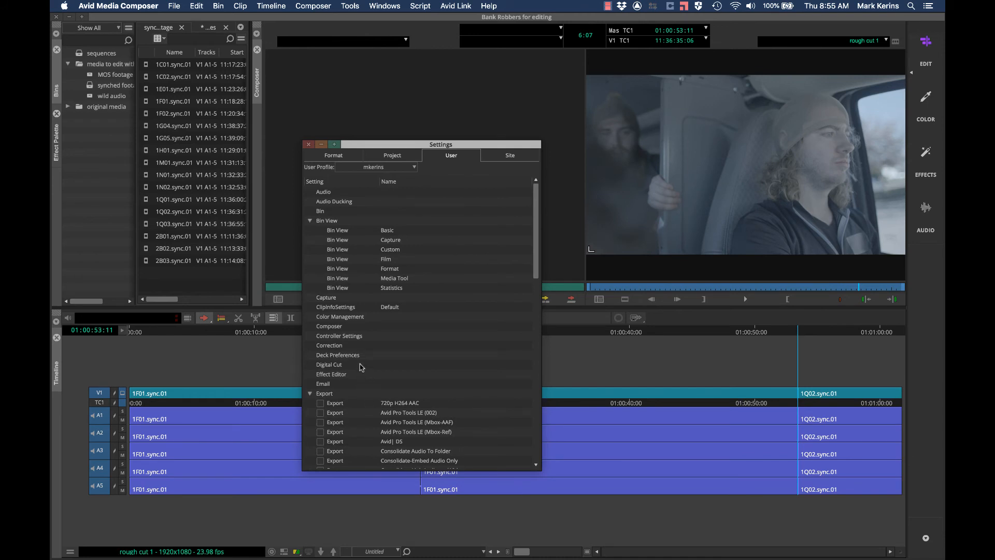
scroll(362, 366, "down", 14)
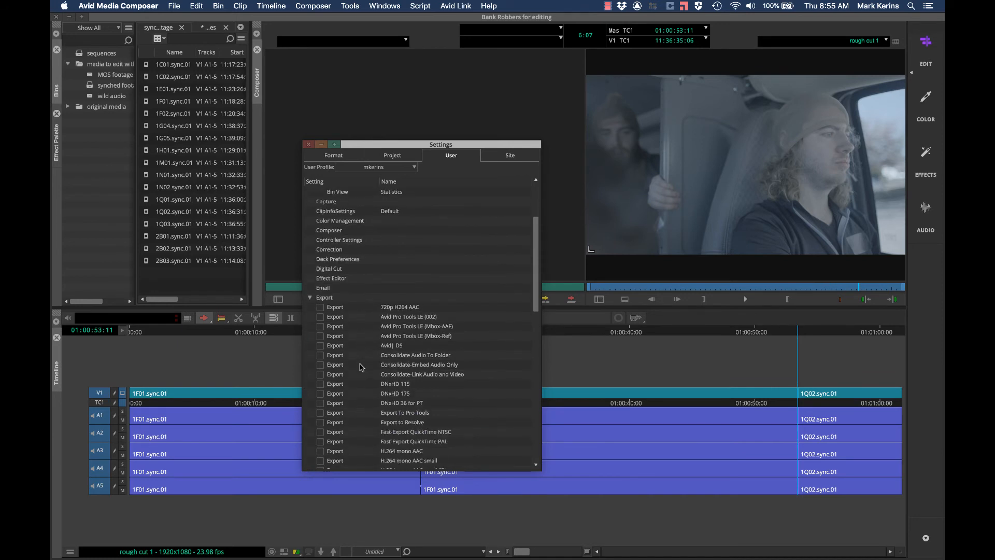
scroll(361, 367, "down", 2)
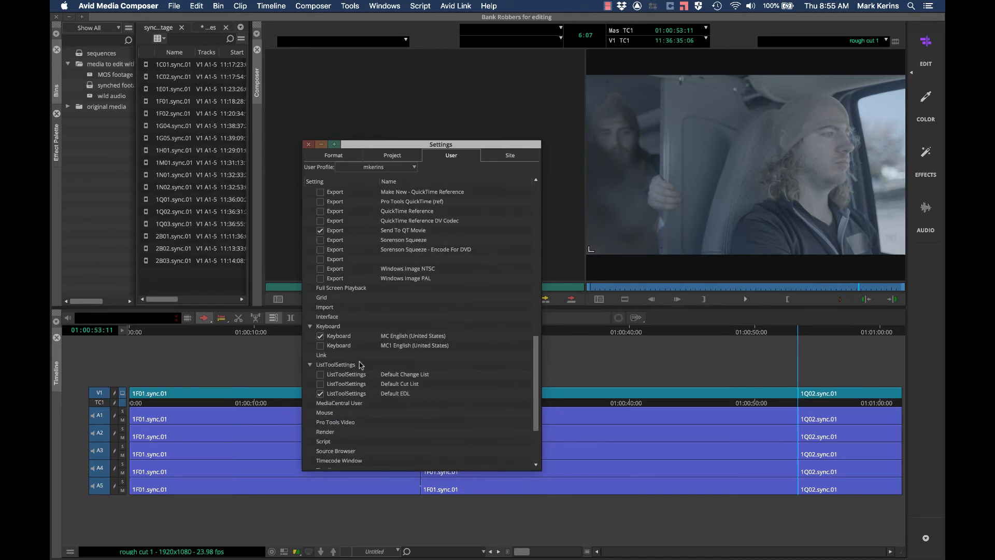
double_click(335, 337)
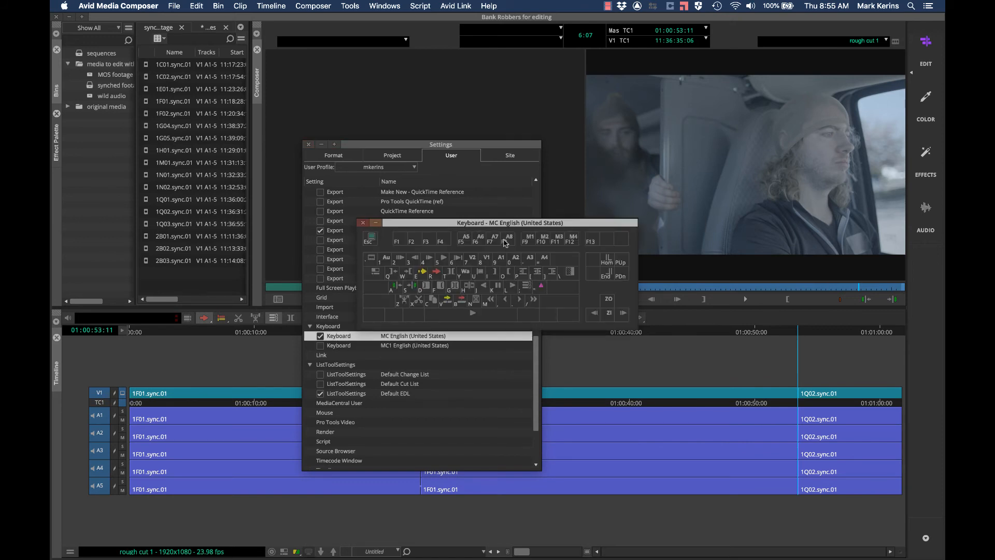
left_click_drag(511, 229, 671, 153)
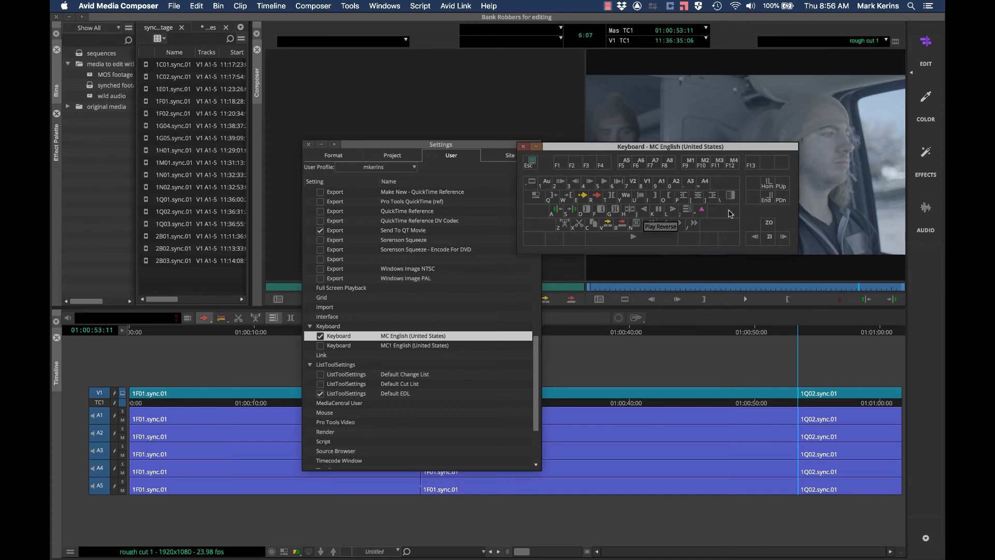
key("shift")
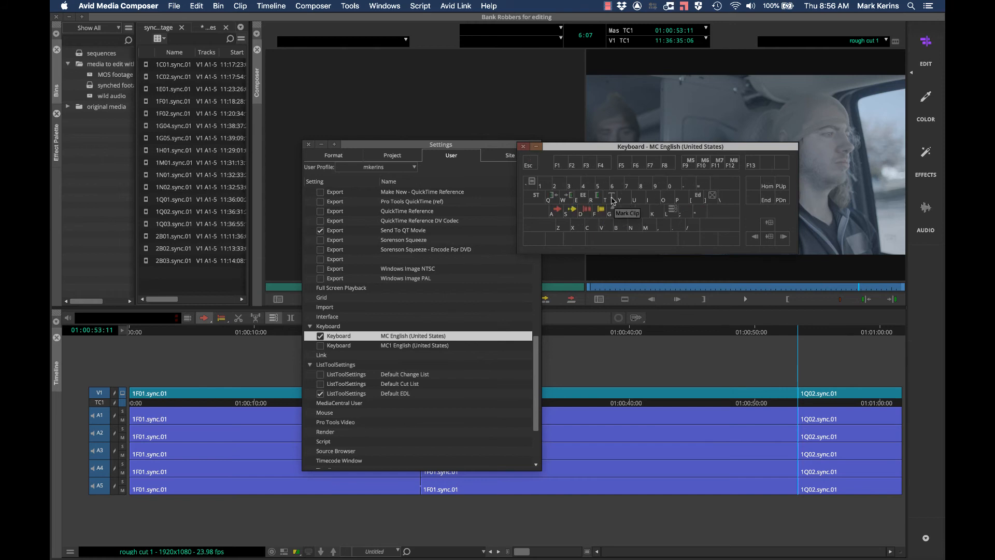
key("shift")
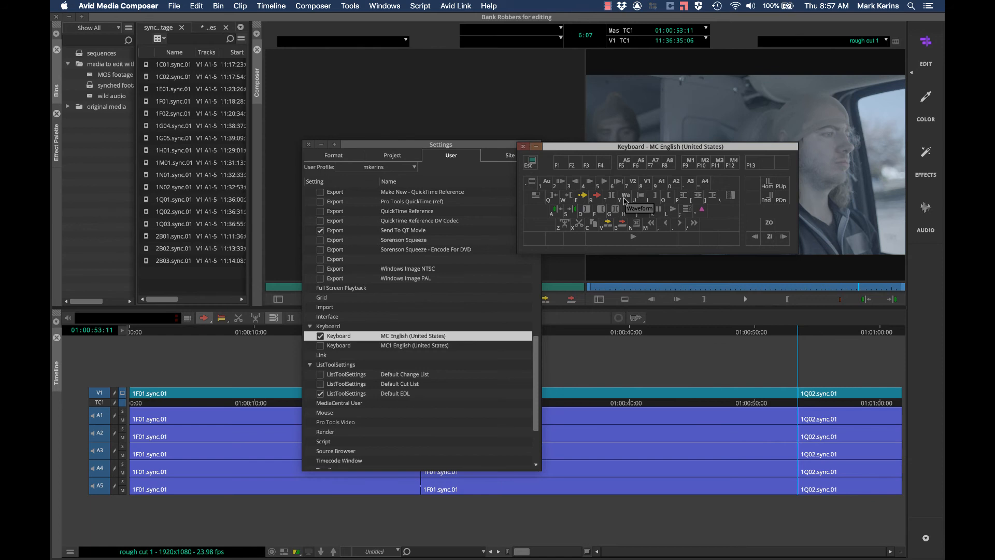
left_click(524, 146)
left_click(308, 145)
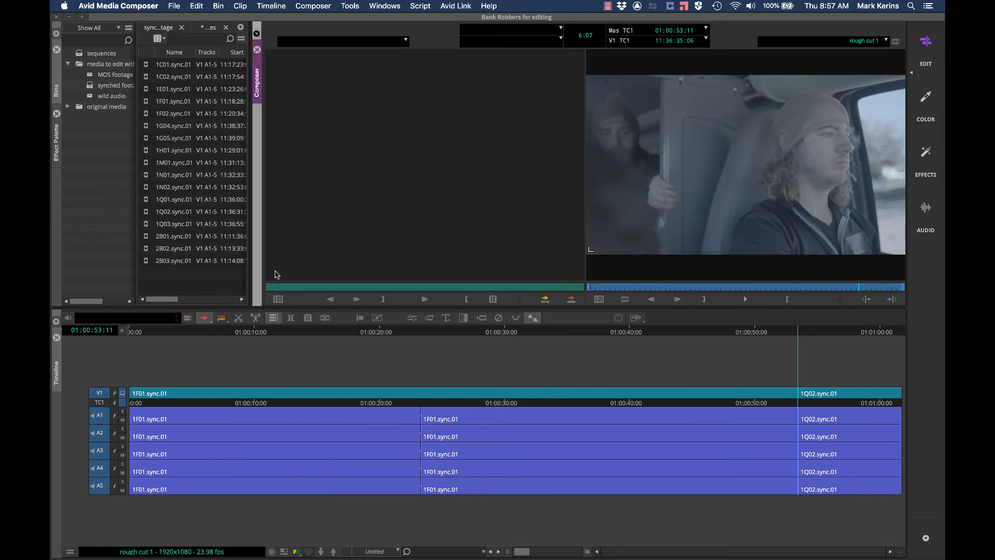
Step: Park the playhead at 01:00:14:07 with audio waveforms shown, and zoom the timeline in around it and back out
left_click(309, 341)
left_click(309, 341)
key("super+bracketright")
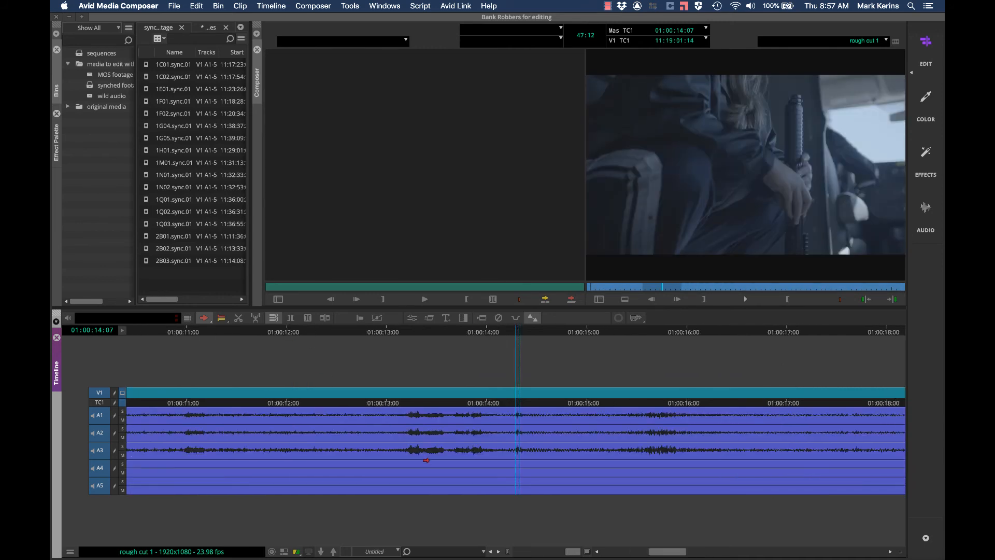
key("super+bracketleft")
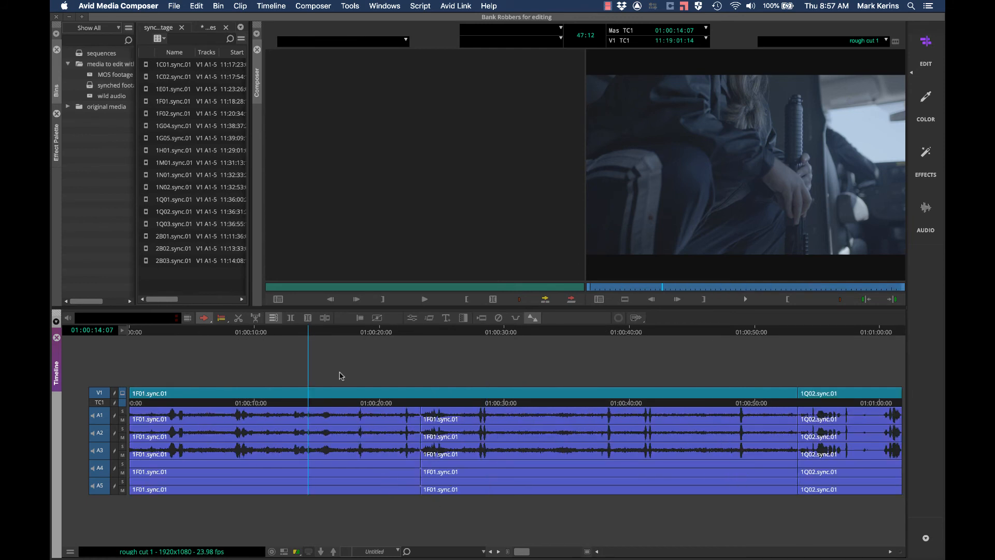
Step: Zoom the timeline out beyond the full length of the sequence, and zoom back in one level
key("super+slash")
key("Up")
key("Up")
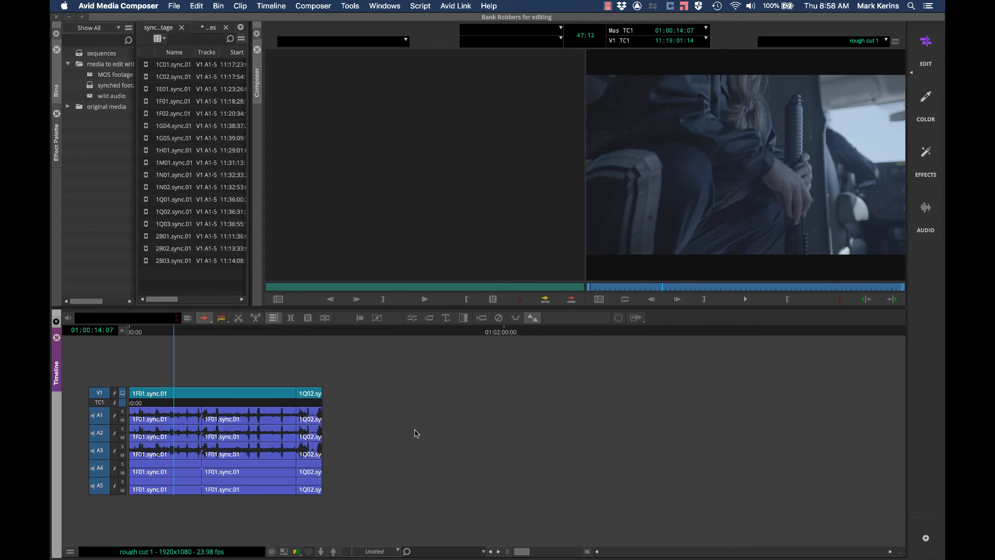
key("Down")
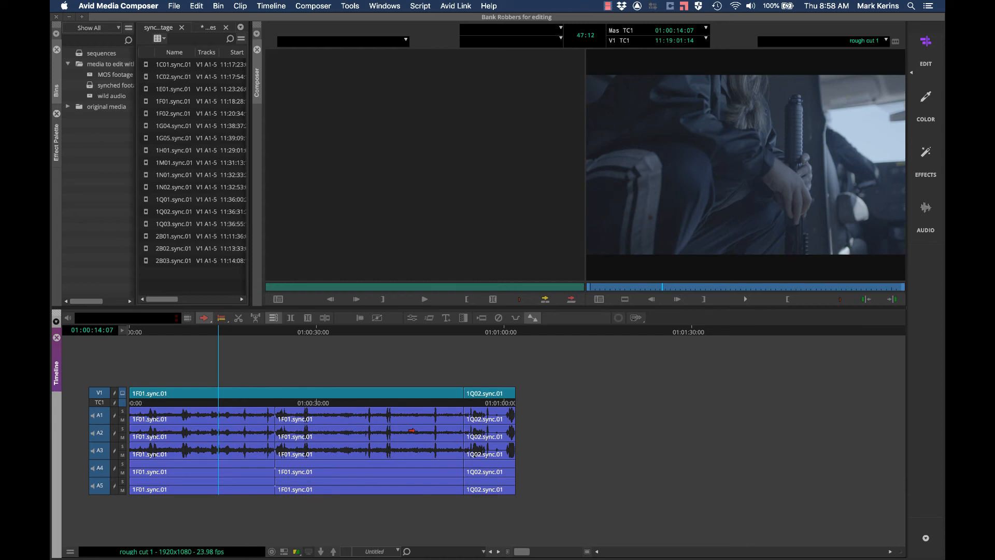
Step: Zoom the timeline in closely around the playhead, and zoom back out two levels
key("Down")
key("Down")
key("Down")
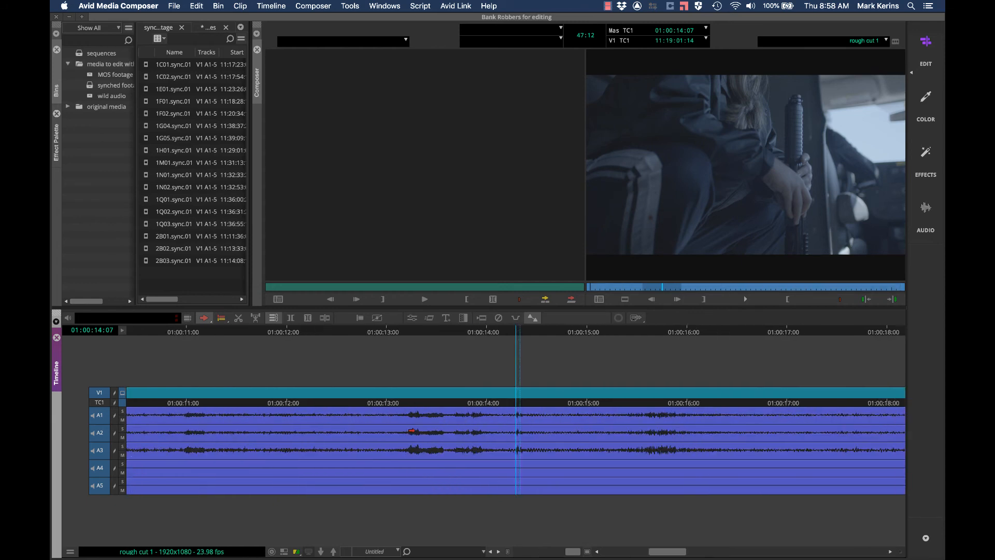
key("Up")
key("Up")
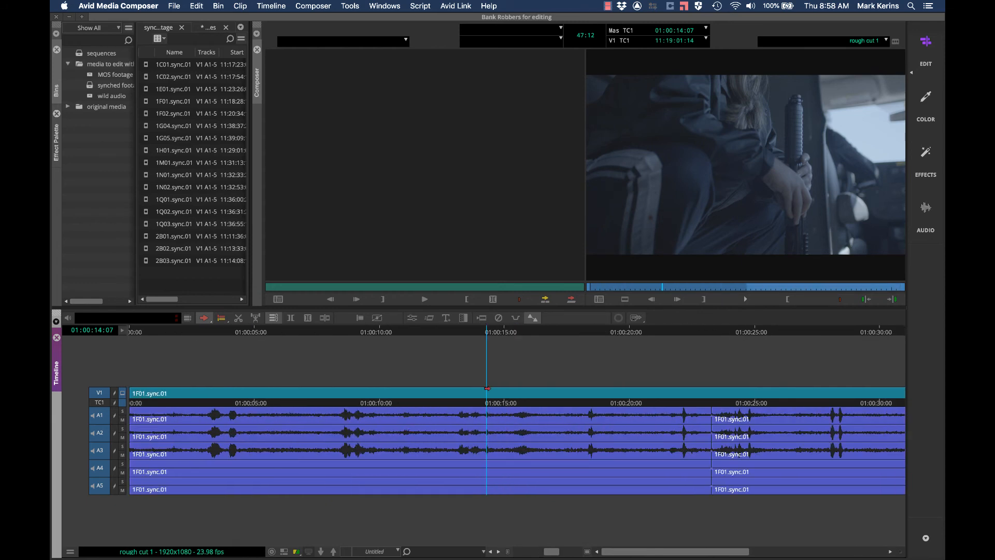
Step: Park the playhead at 01:00:18:14 and hide the audio waveforms
left_click(593, 332)
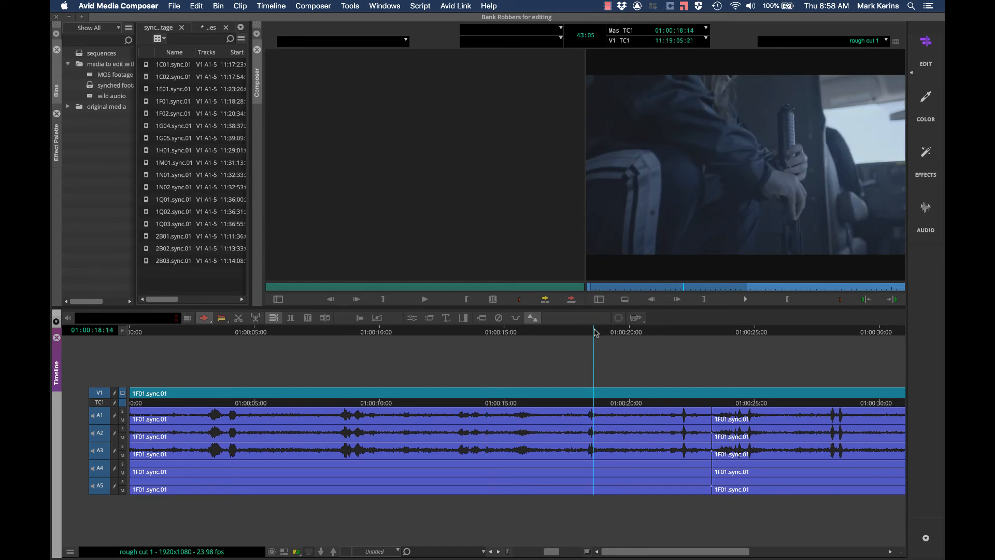
key("super+alt+w")
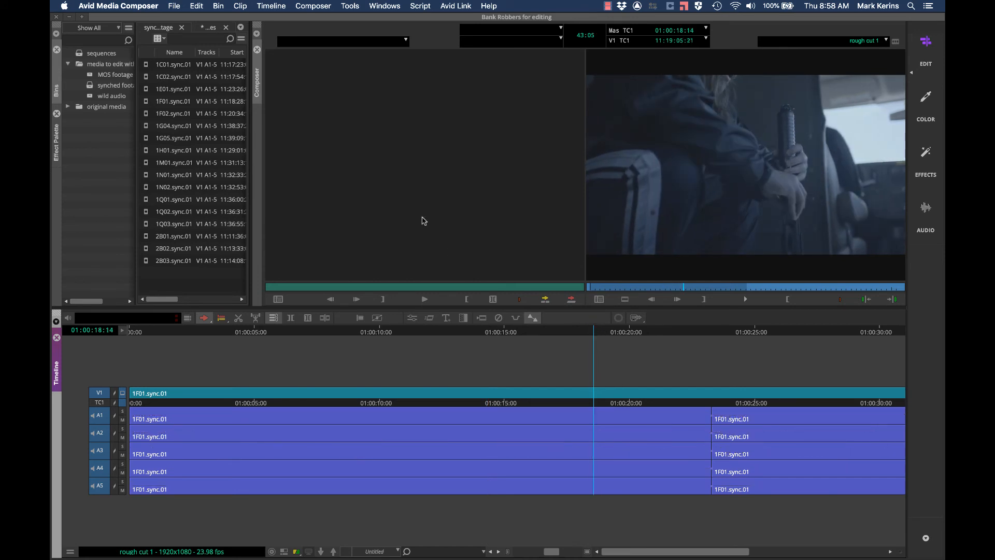
Step: Open the MC English (United States) keyboard from the user settings and move its window clear of the settings list
key("super+equal")
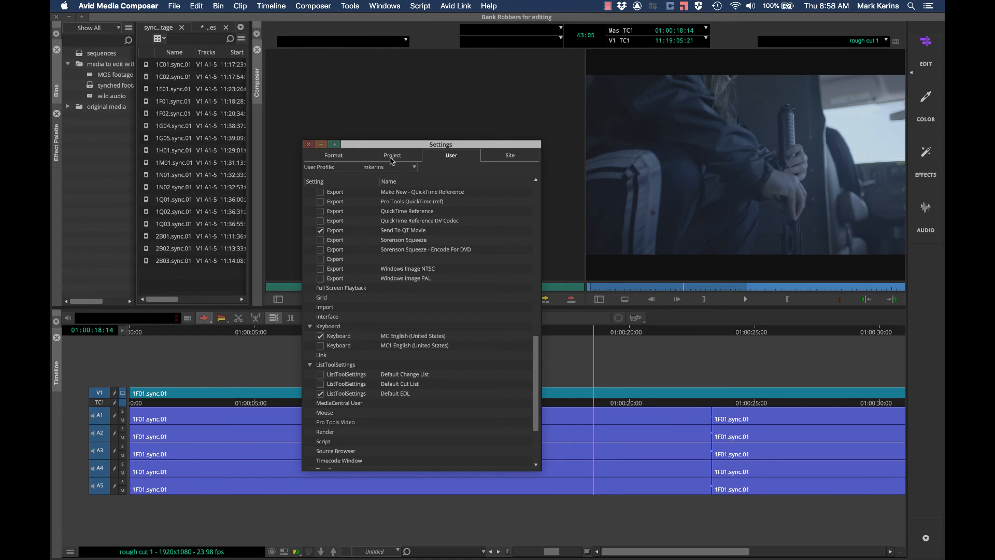
double_click(336, 337)
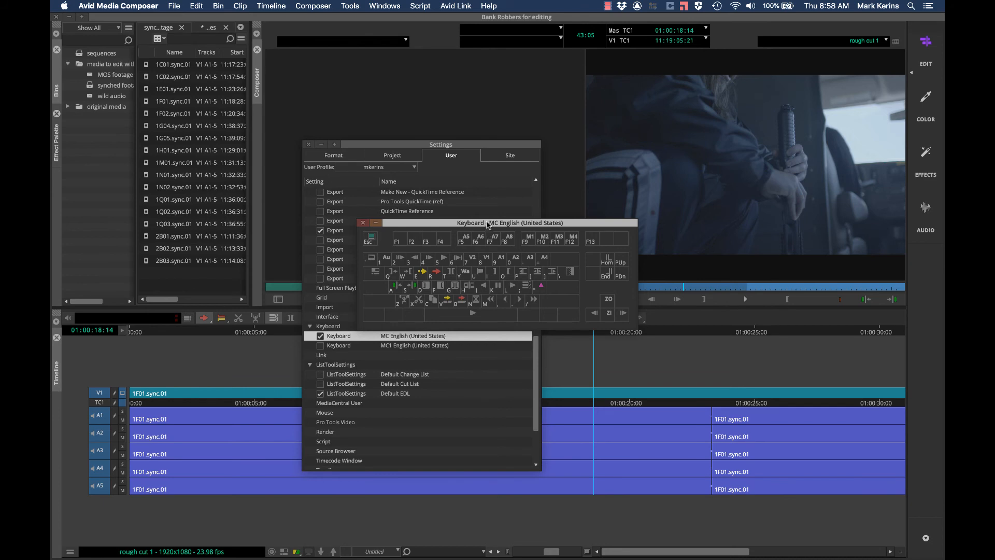
left_click_drag(489, 223, 682, 171)
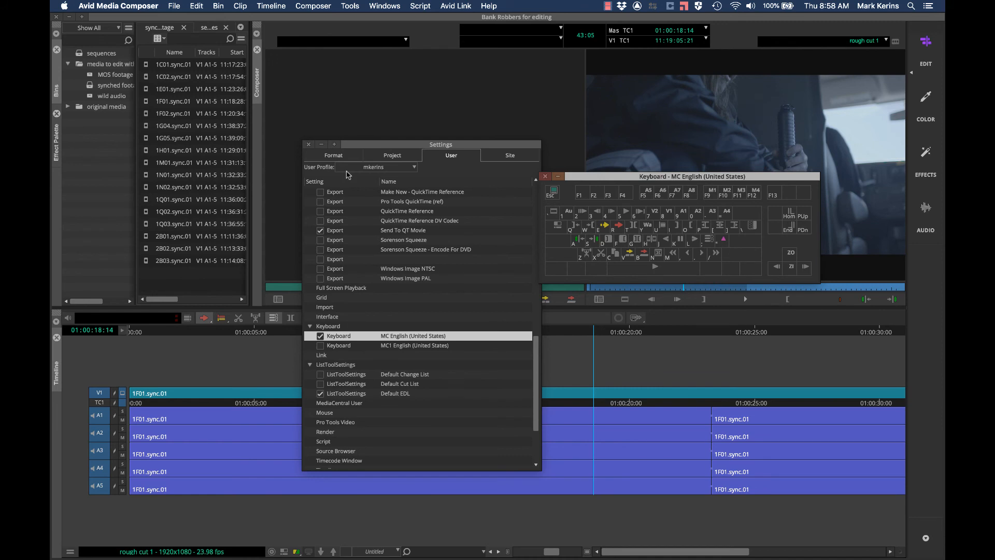
Step: Open the Command Palette and arrange it above the keyboard window so that neither covers the other
left_click(350, 6)
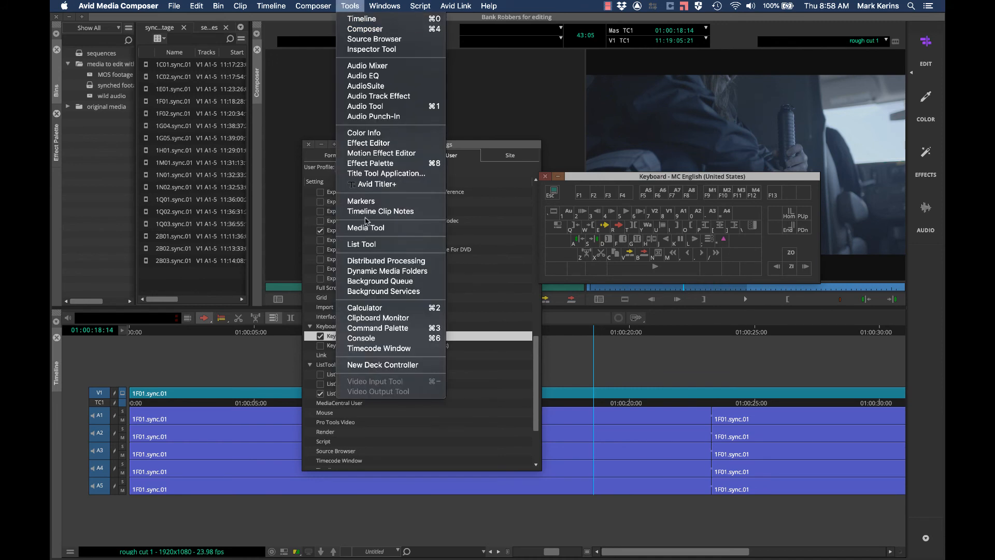
left_click(365, 333)
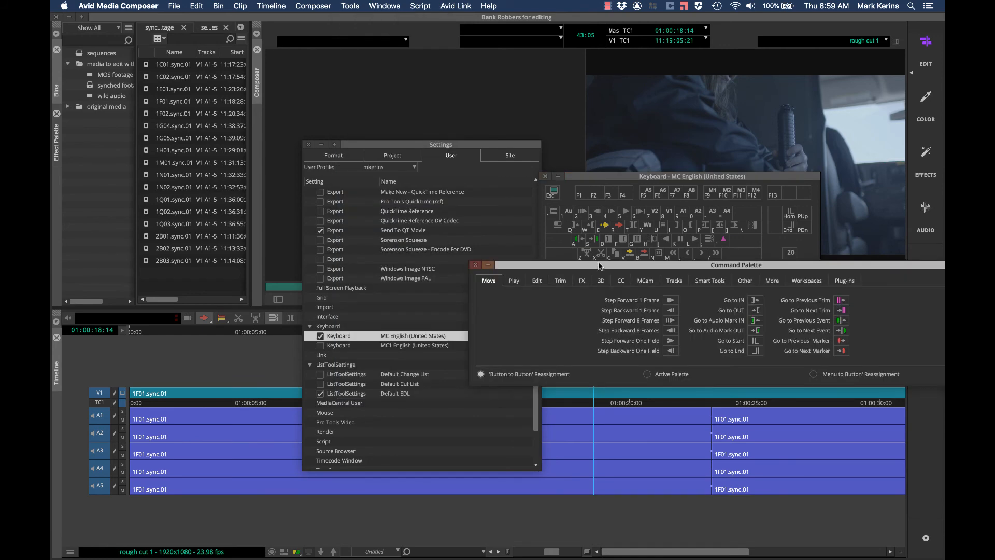
left_click_drag(669, 260, 427, 70)
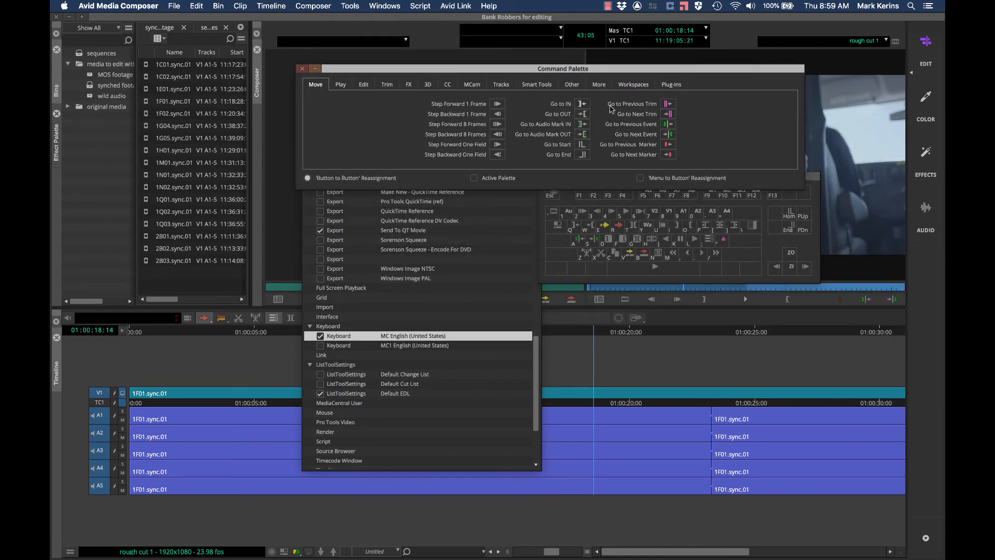
left_click_drag(812, 182, 766, 222)
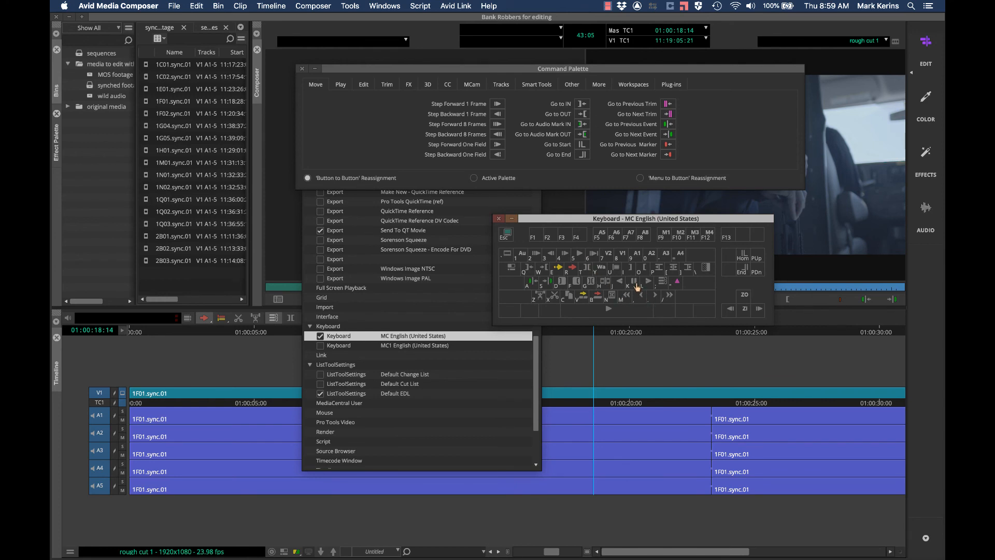
Step: Try assigning the Go to IN command to a letter key with 'Button to Button' Reassignment
left_click(582, 106)
left_click_drag(582, 105, 544, 269)
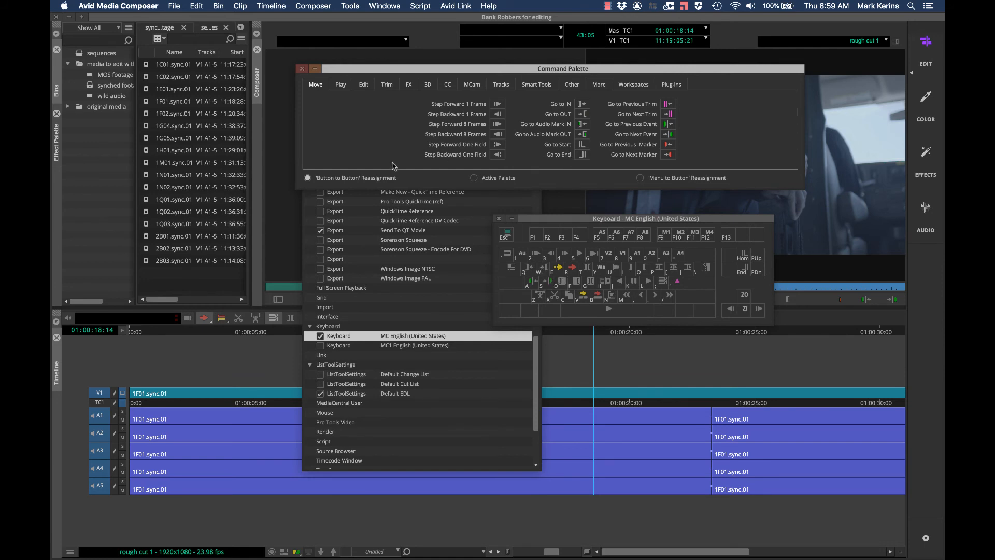
Step: Use the Command Palette as an Active Palette to run Go to IN and step the playhead forward 8 frames five times
left_click(482, 179)
left_click(585, 104)
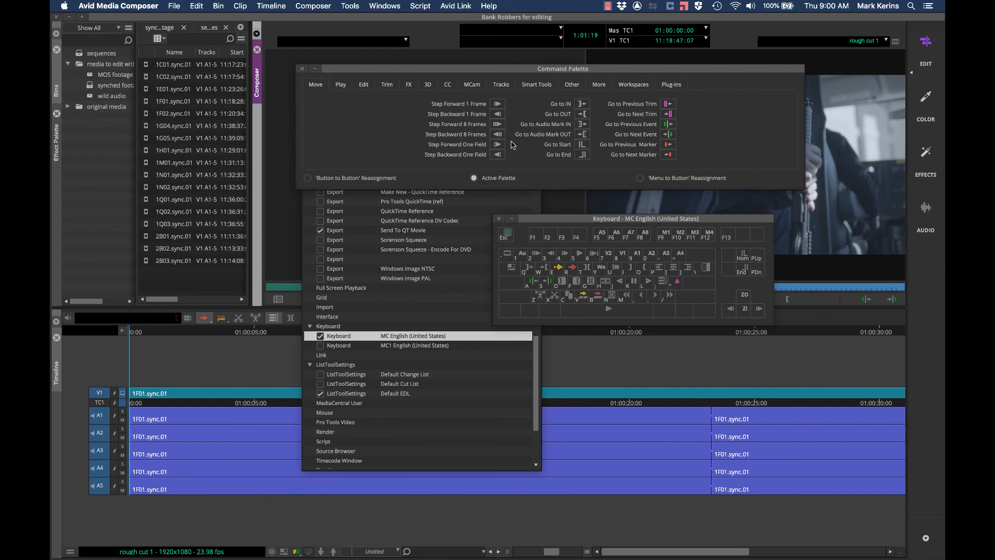
left_click(498, 125)
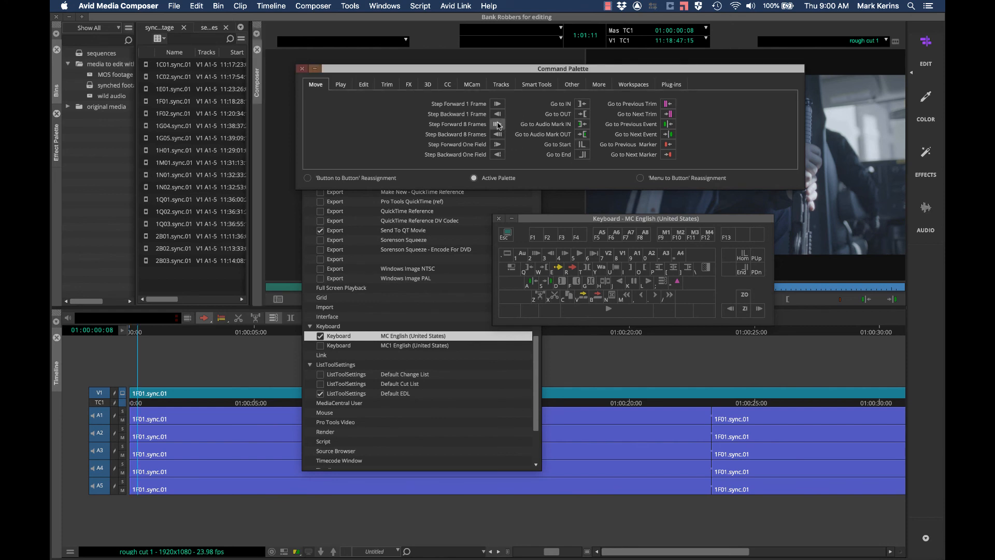
left_click(497, 125)
left_click(498, 125)
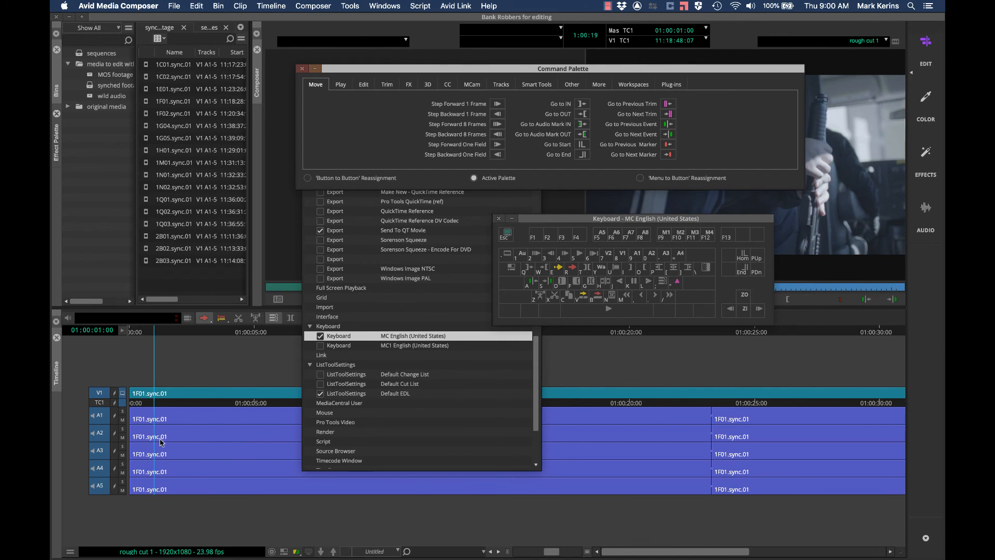
left_click(497, 125)
left_click(497, 125)
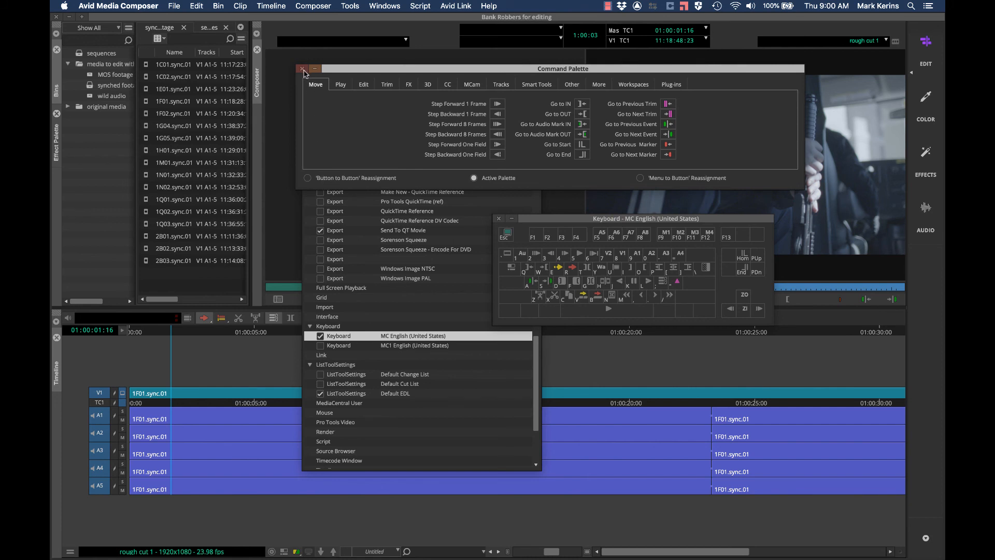
Step: Set the Command Palette to 'Button to Button' Reassignment and examine its command categories, from Workspaces and Tracks to Trim, CC and Move
left_click(310, 178)
left_click(625, 86)
left_click(593, 86)
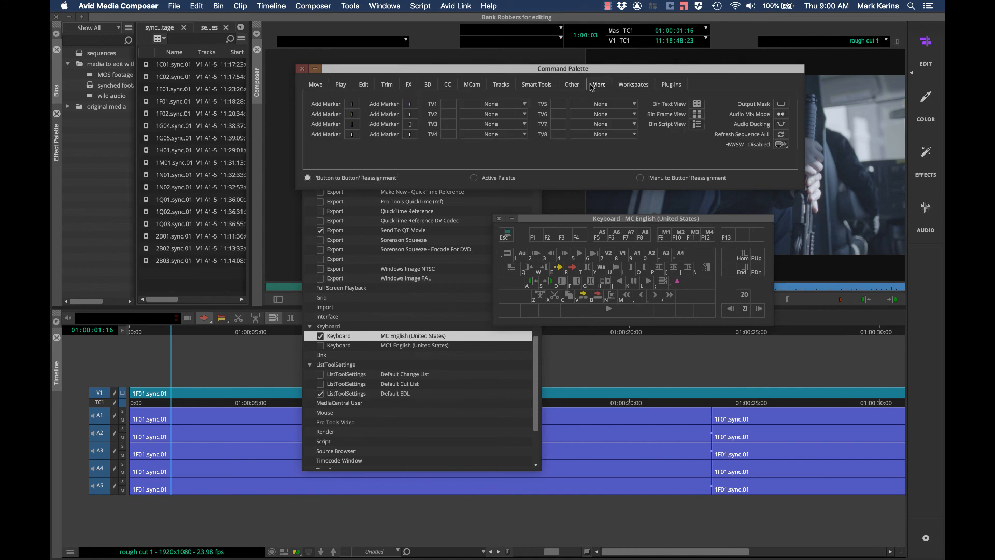
left_click(568, 86)
left_click(539, 86)
left_click(499, 85)
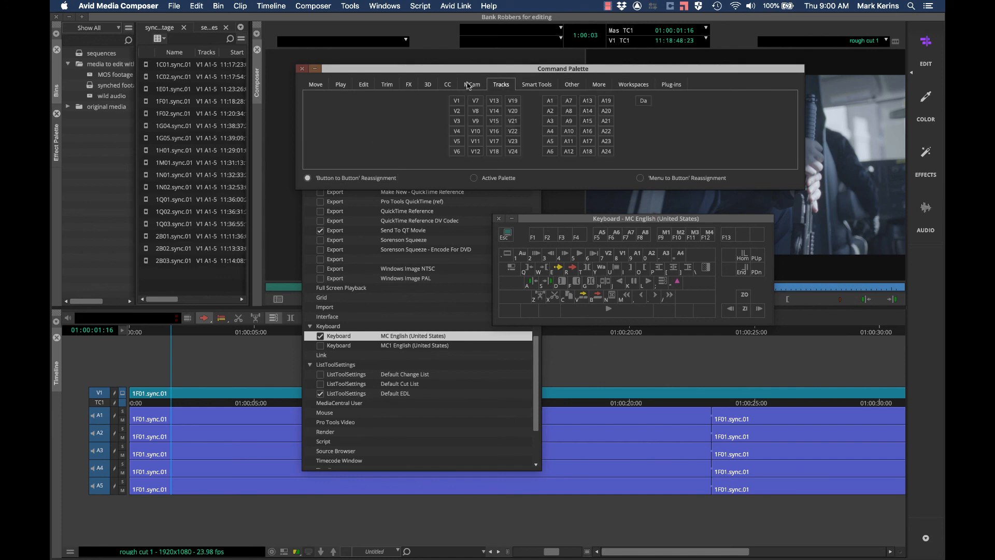
left_click(470, 86)
left_click(440, 86)
left_click(423, 85)
left_click(390, 86)
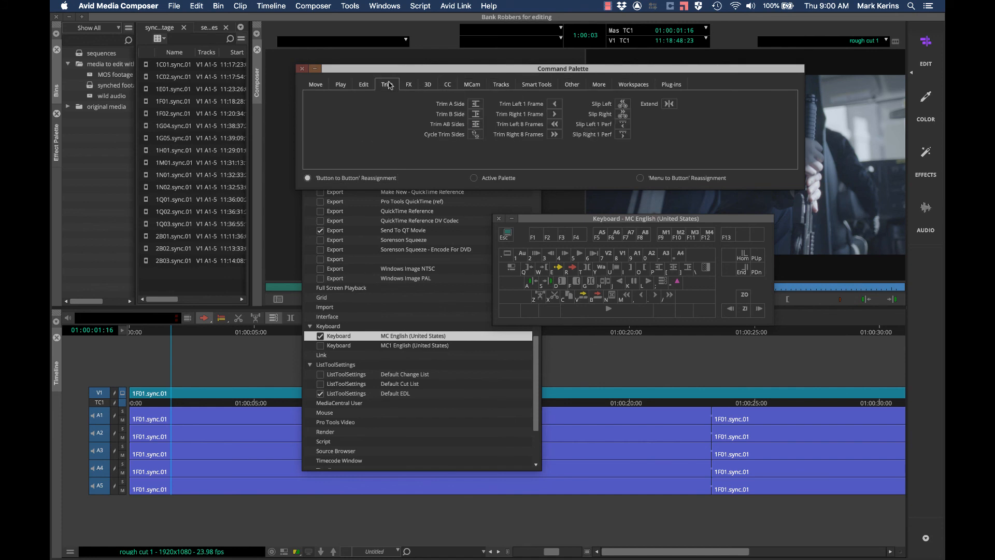
left_click(361, 86)
left_click(340, 86)
left_click(446, 86)
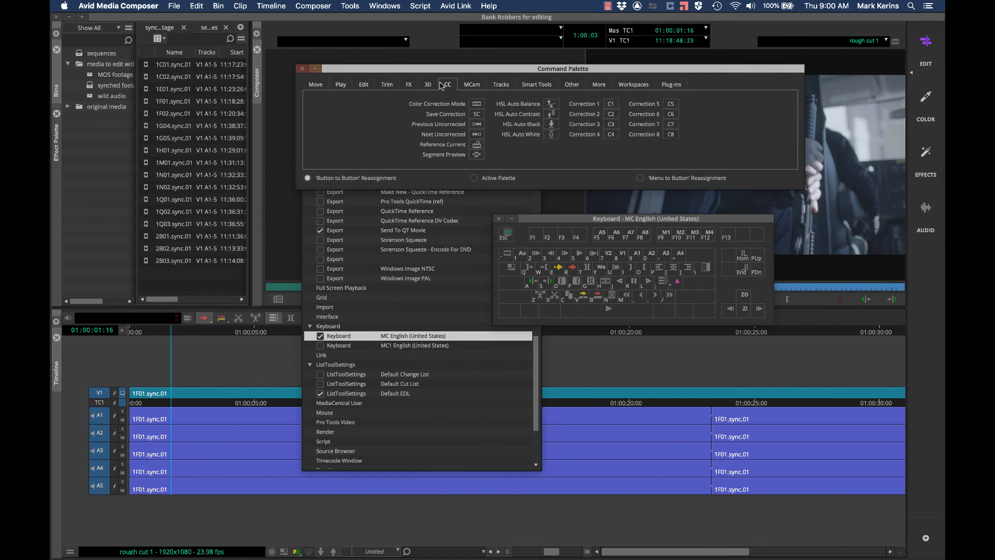
left_click(472, 86)
left_click(635, 85)
left_click(673, 85)
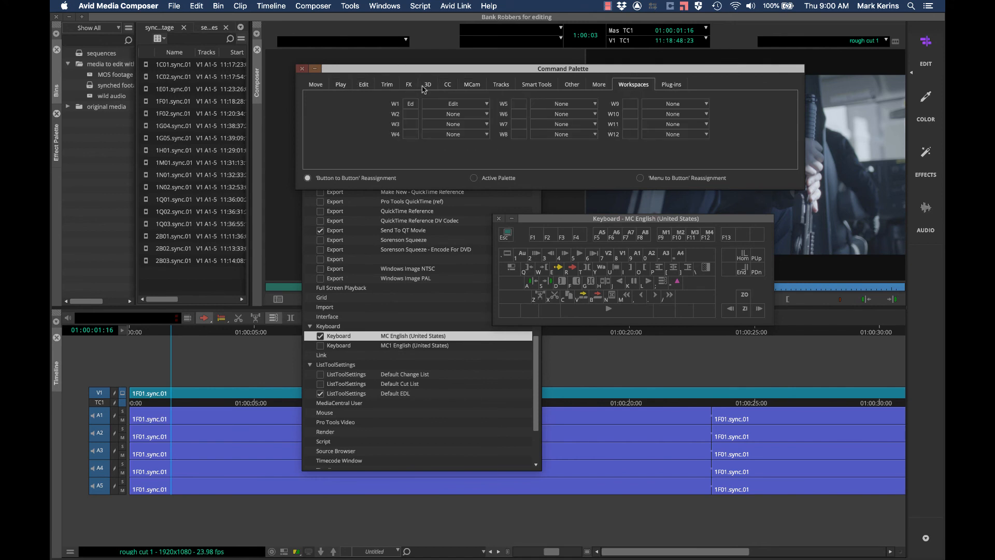
left_click(320, 85)
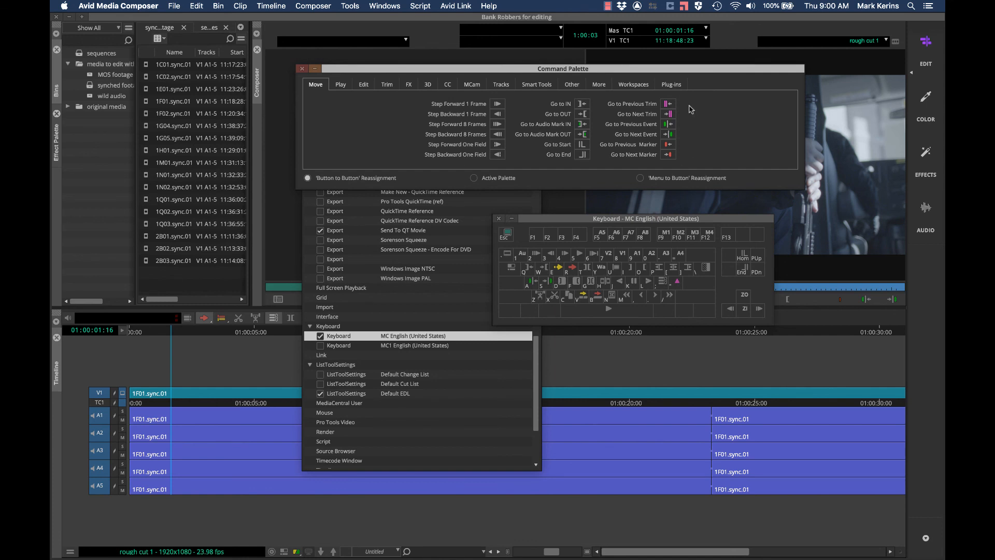
Step: Switch the Command Palette to 'Menu to Button' Reassignment and look through the Timeline and Bins commands available for mapping
left_click(641, 178)
left_click(71, 549)
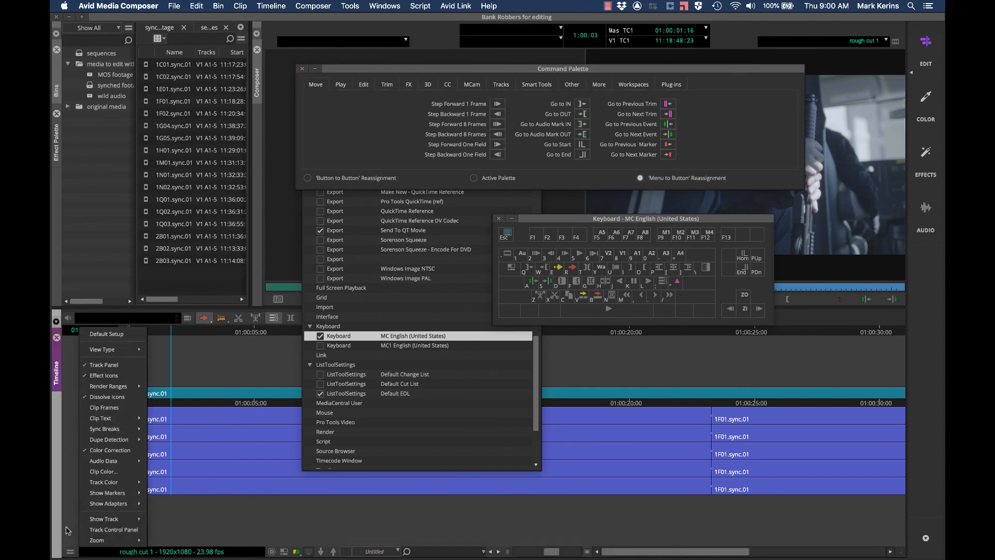
left_click(71, 551)
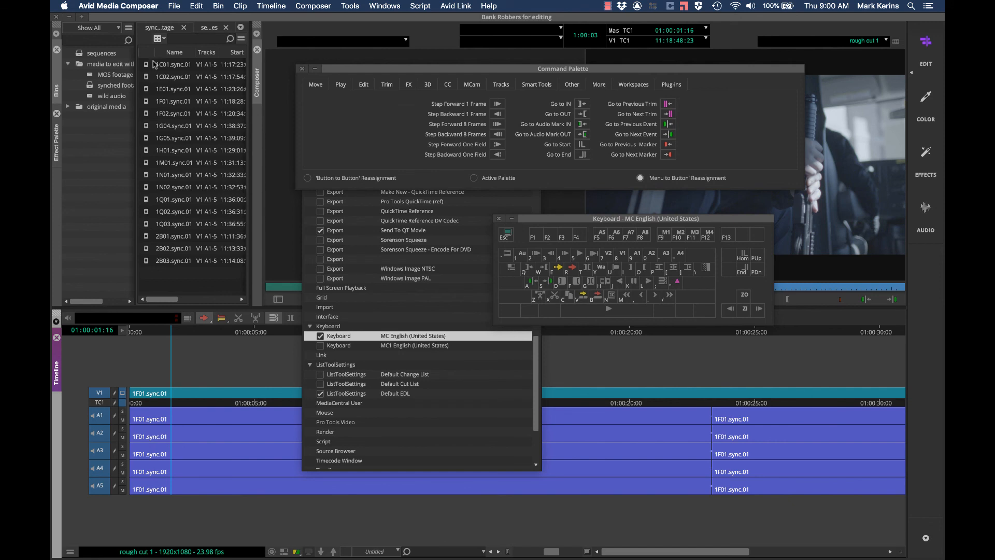
left_click(129, 27)
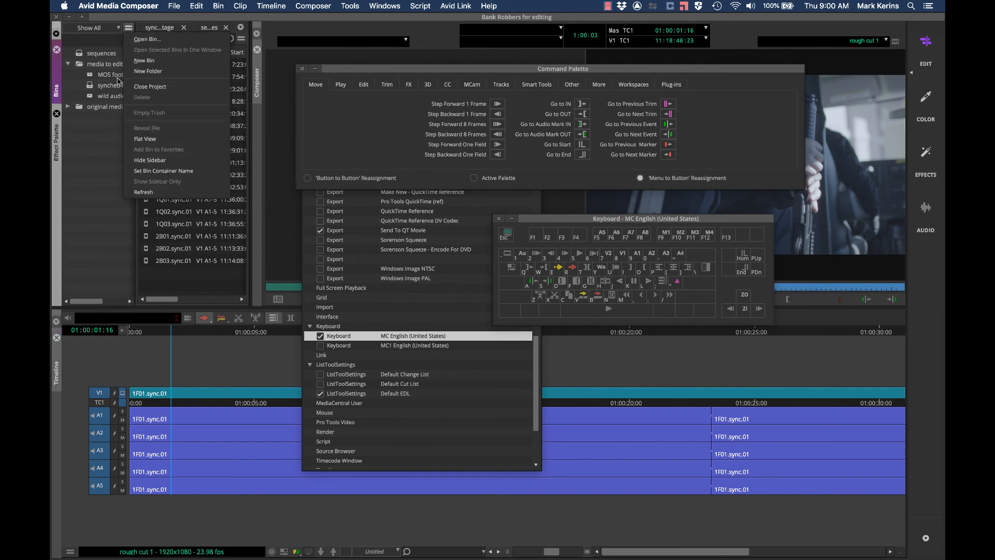
left_click(119, 167)
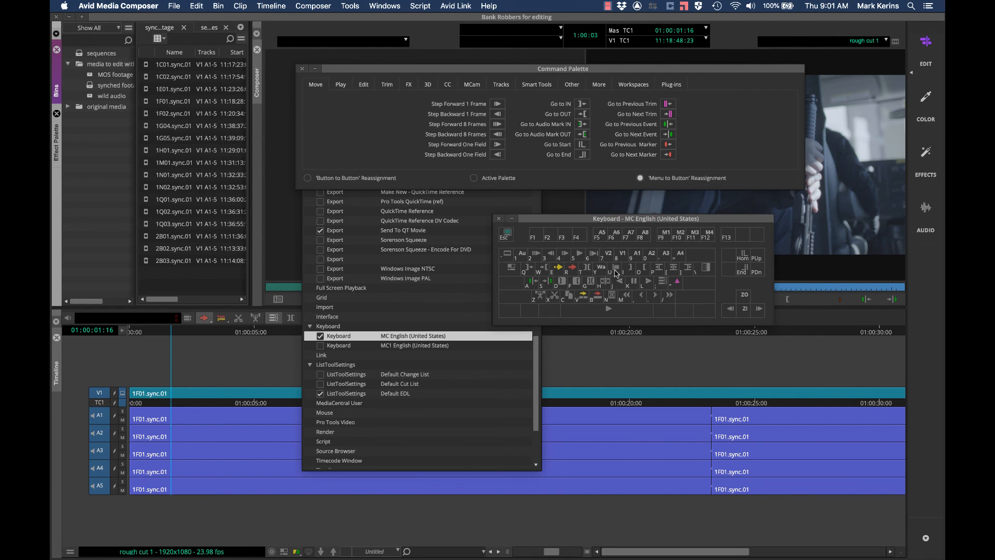
left_click(671, 218)
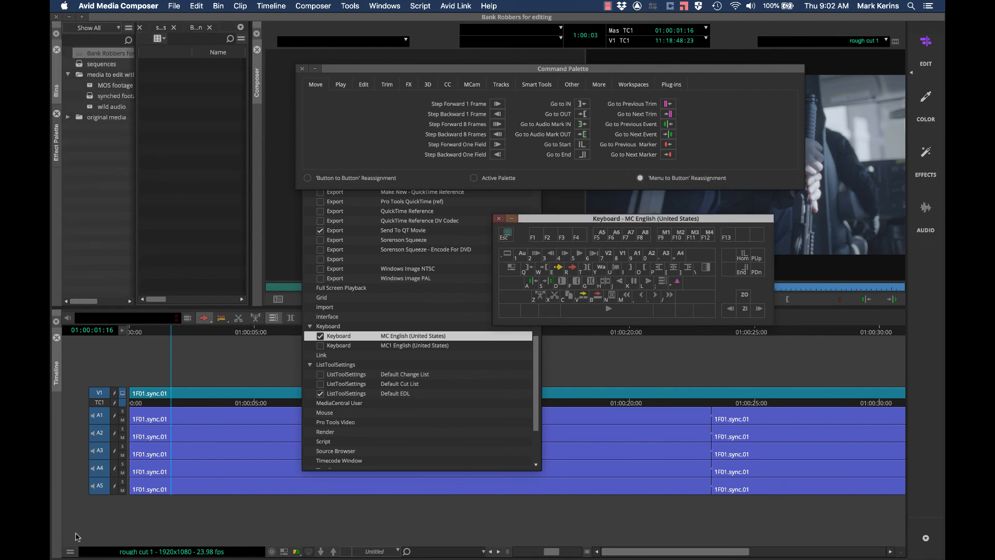
Step: Examine the Audio Data display options among the timeline's commands
left_click(70, 551)
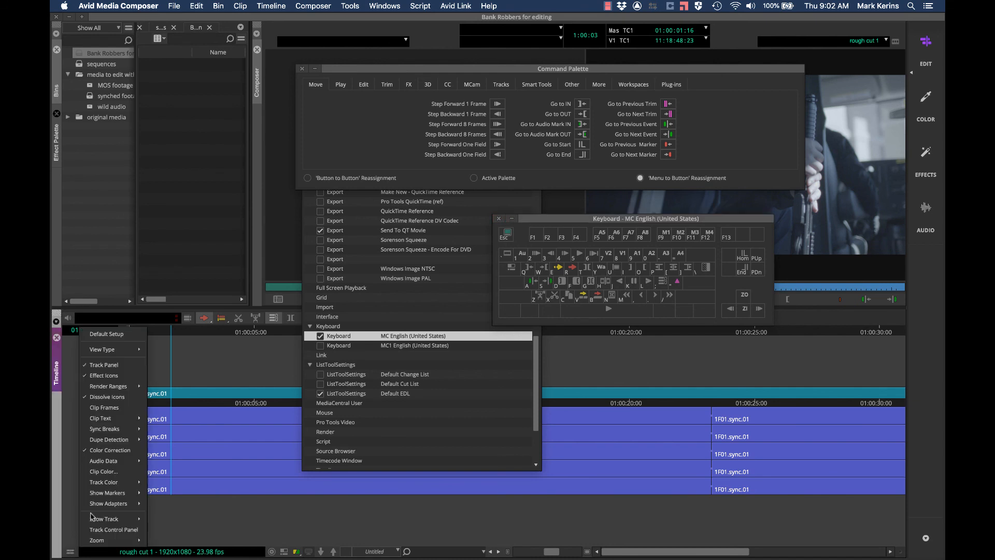
mouse_move(119, 463)
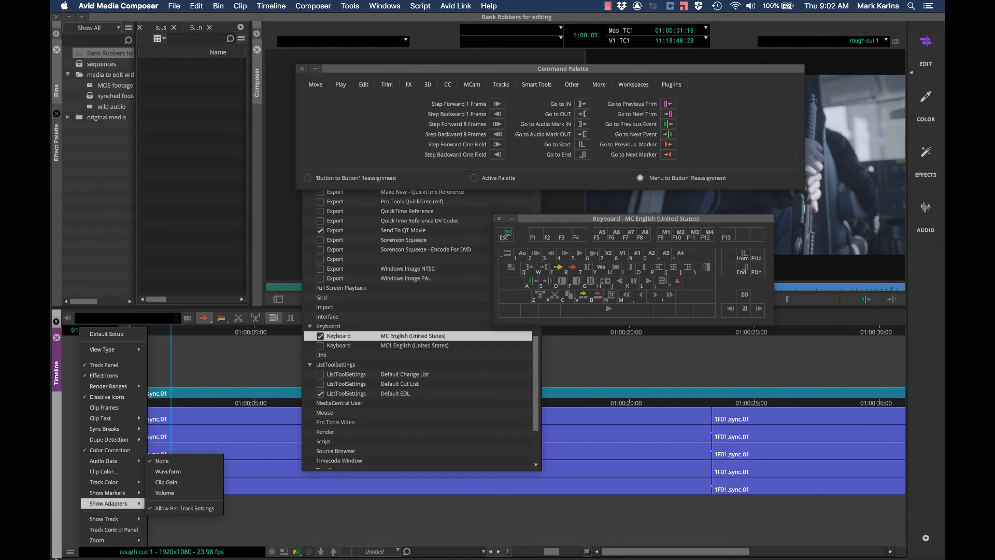
left_click(71, 551)
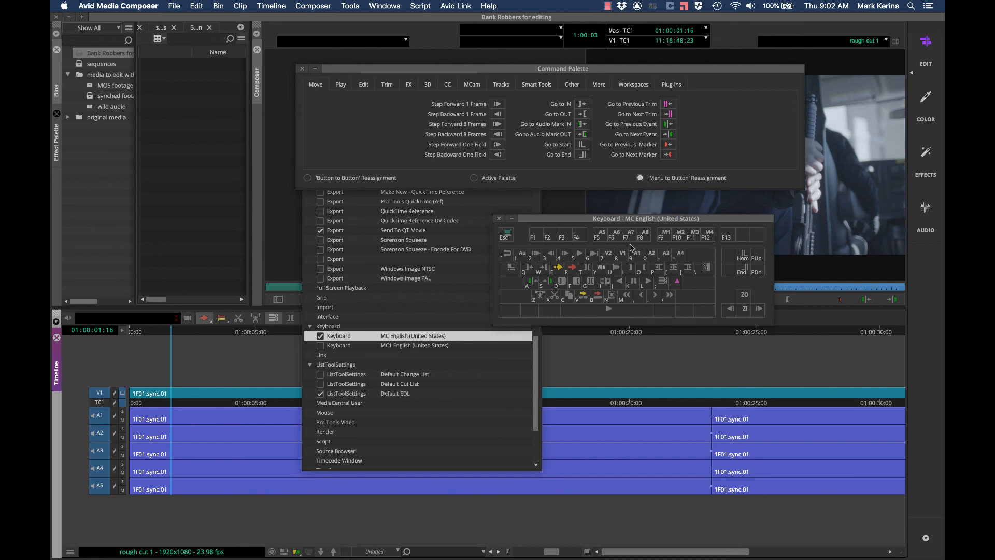
Step: Assign the timeline's Audio Data Waveform option to the shifted V key of the keyboard
key("shift")
key("shift")
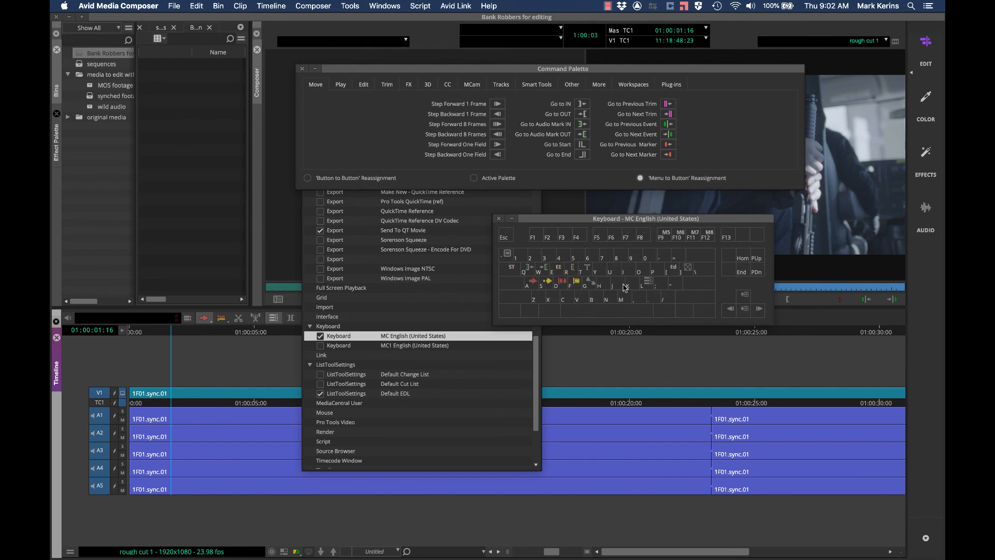
left_click(581, 297)
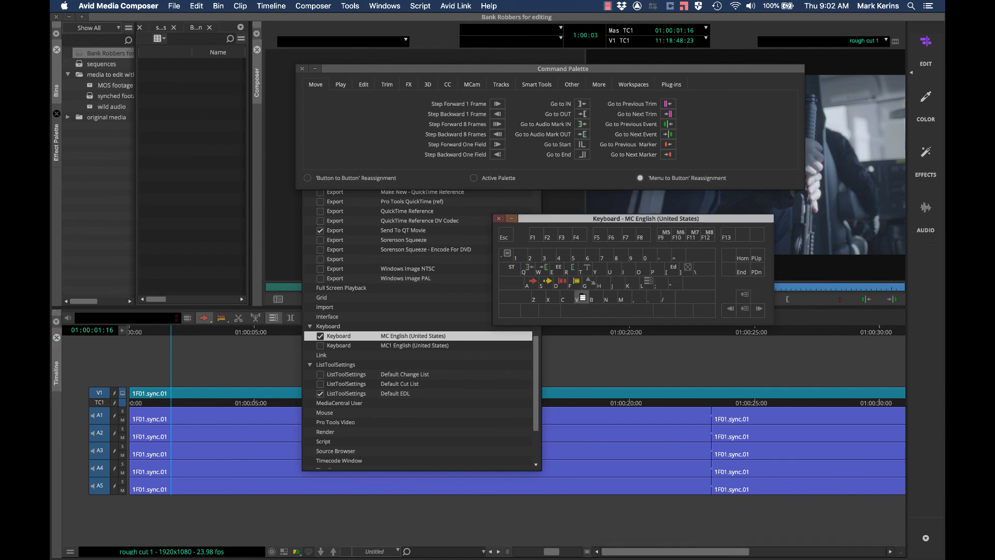
left_click(70, 552)
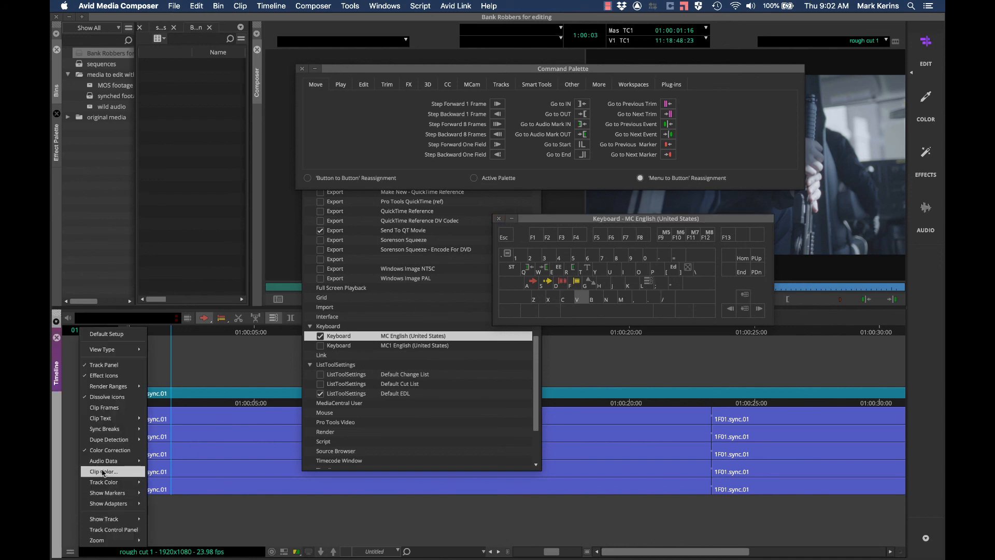
left_click(164, 488)
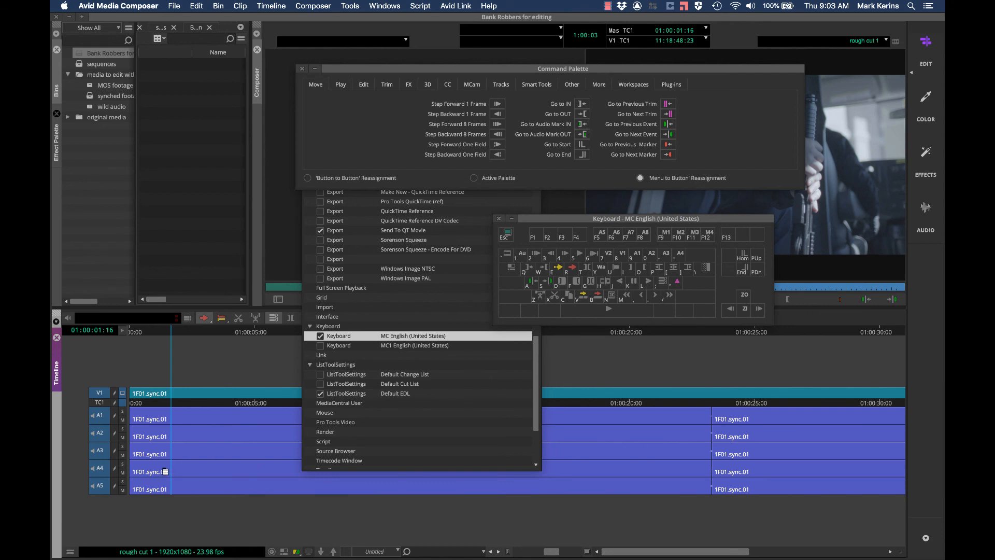
Step: Check the shifted key assignments, and close the Command Palette and the keyboard window
key("shift")
key("shift")
left_click(302, 68)
left_click(500, 219)
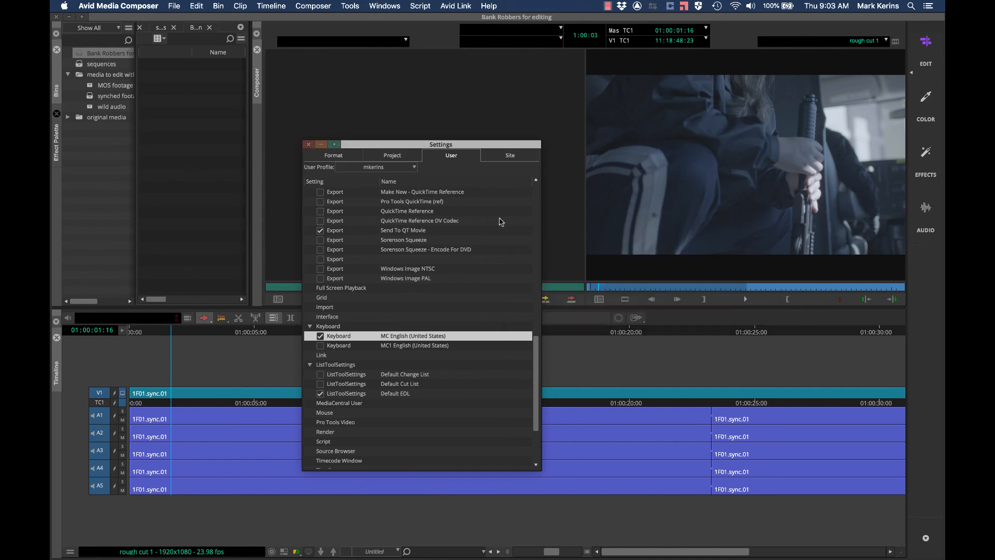
Step: Close the Settings window, play part of the rough cut 1 sequence in full screen, and return to the editing workspace
left_click(309, 144)
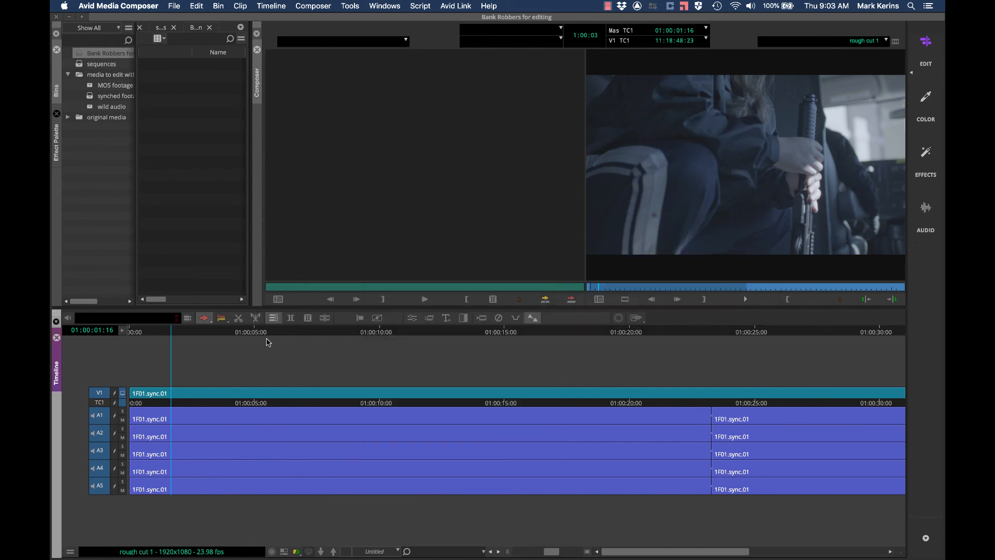
left_click_drag(273, 334, 307, 339)
key("shift+super+f")
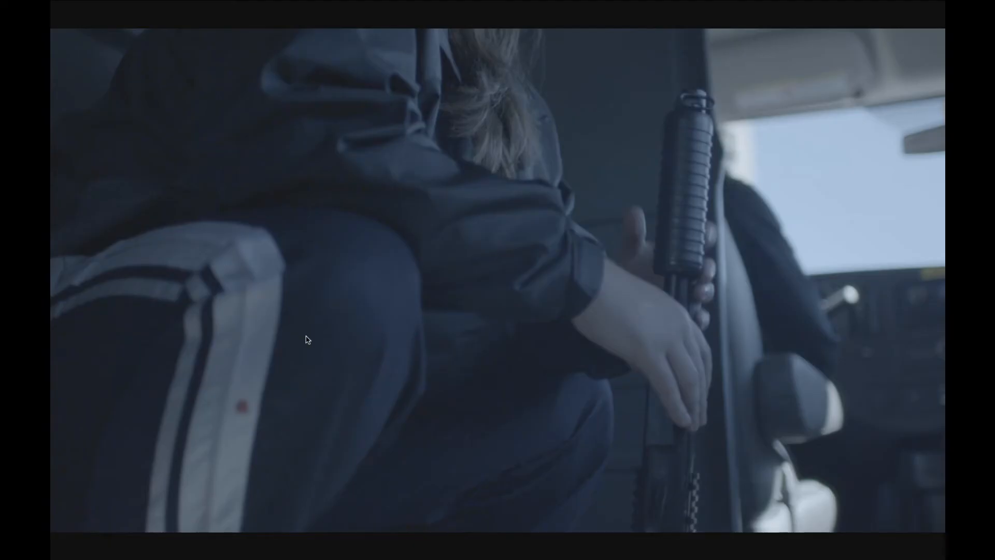
key("space")
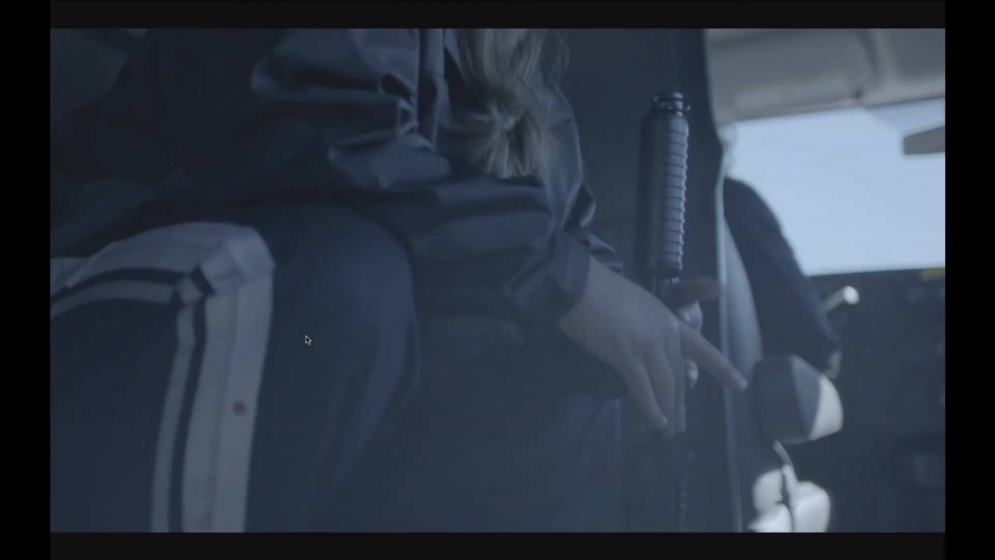
key("Escape")
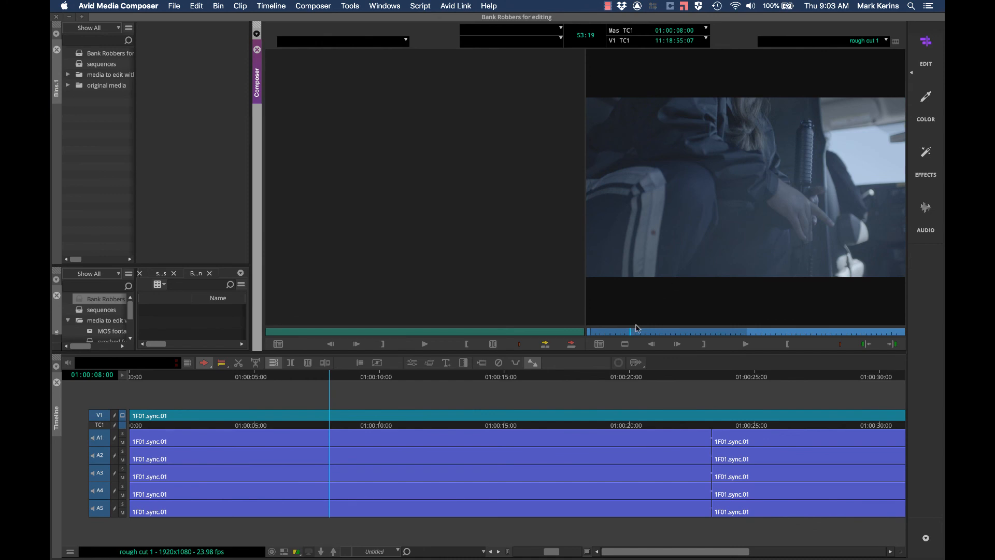
left_click(373, 4)
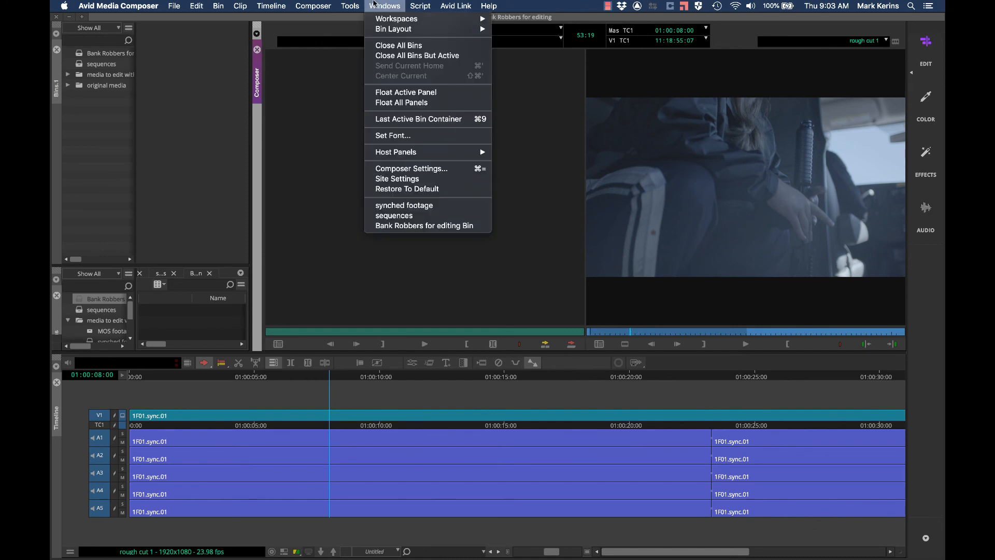
mouse_move(385, 19)
mouse_move(275, 4)
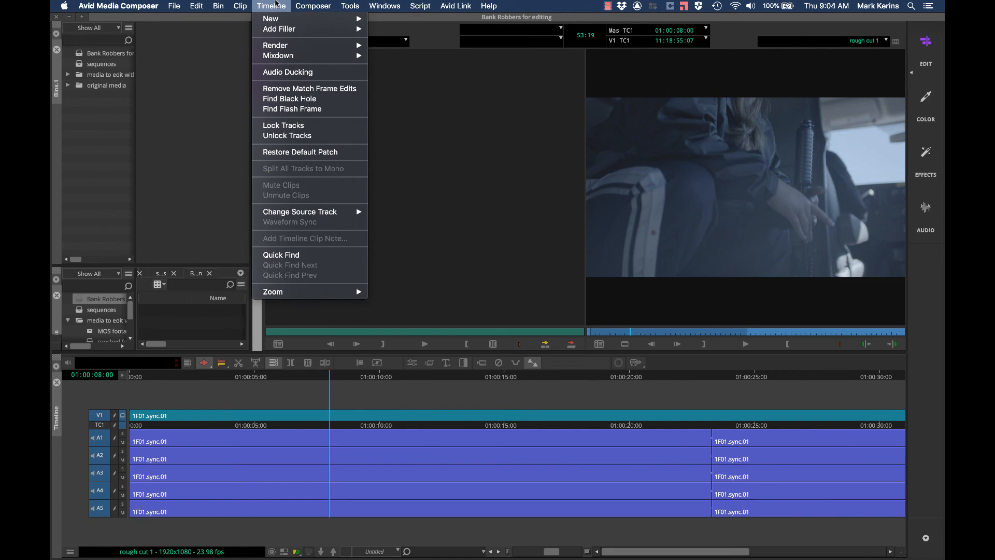
left_click(276, 4)
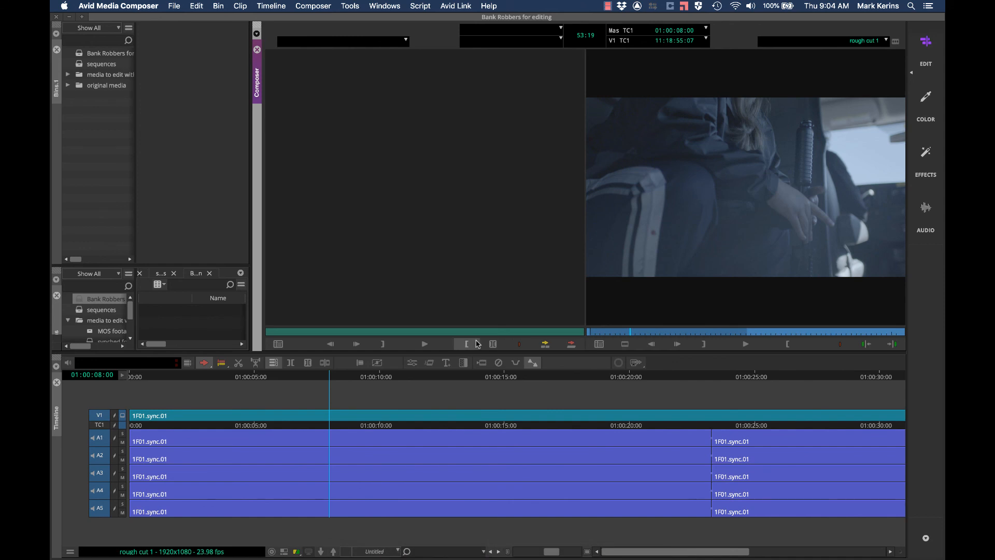
Step: Reopen the Settings window, review the MC English (United States) keyboard layout, and close the layout
key("super+=")
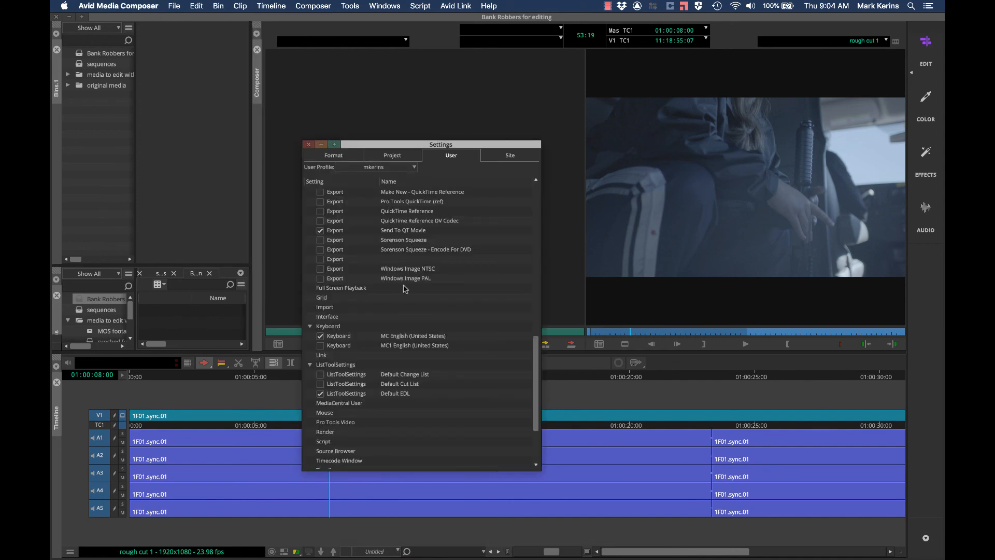
double_click(332, 337)
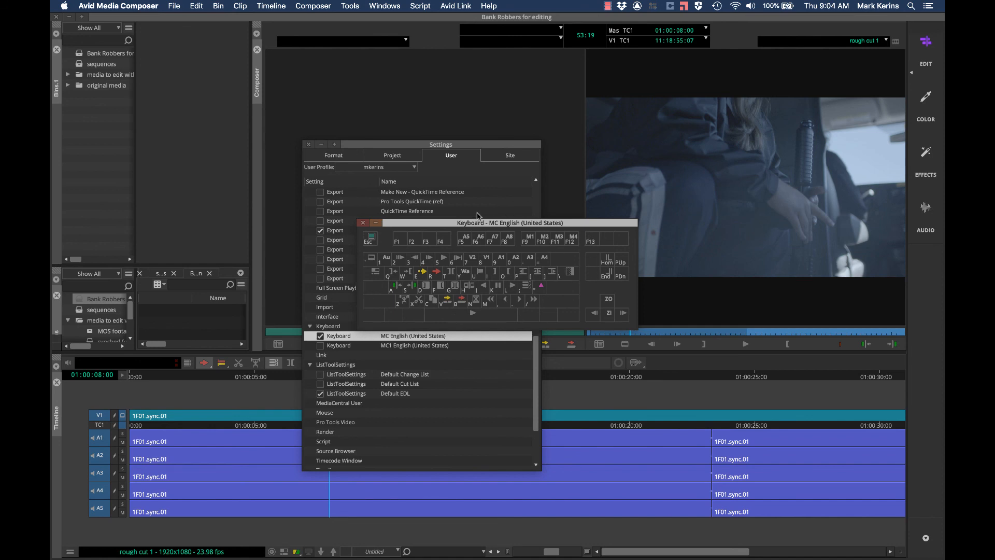
left_click(362, 224)
Step: Look through the full list of User settings, and check the Format and Project settings
scroll(376, 311, "down", 3)
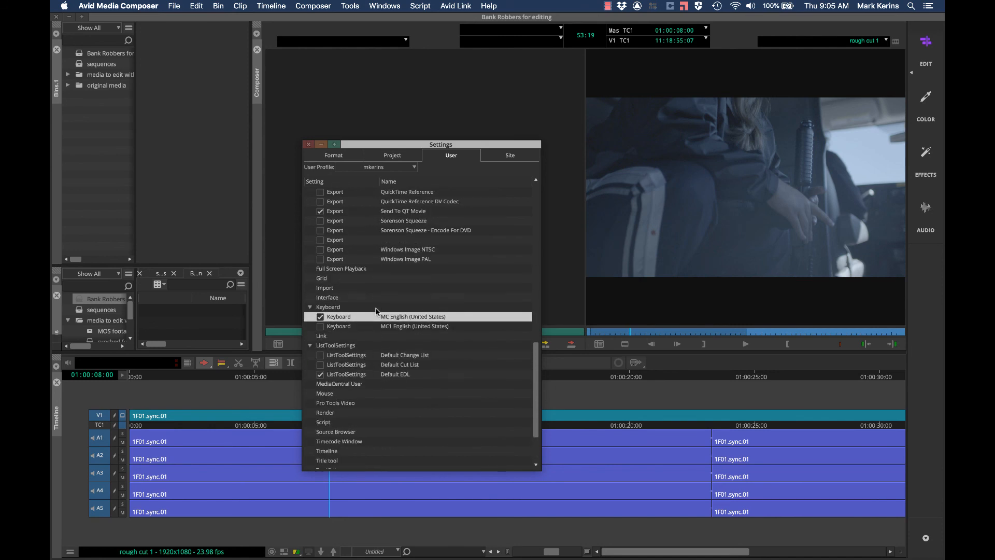
scroll(376, 311, "up", 15)
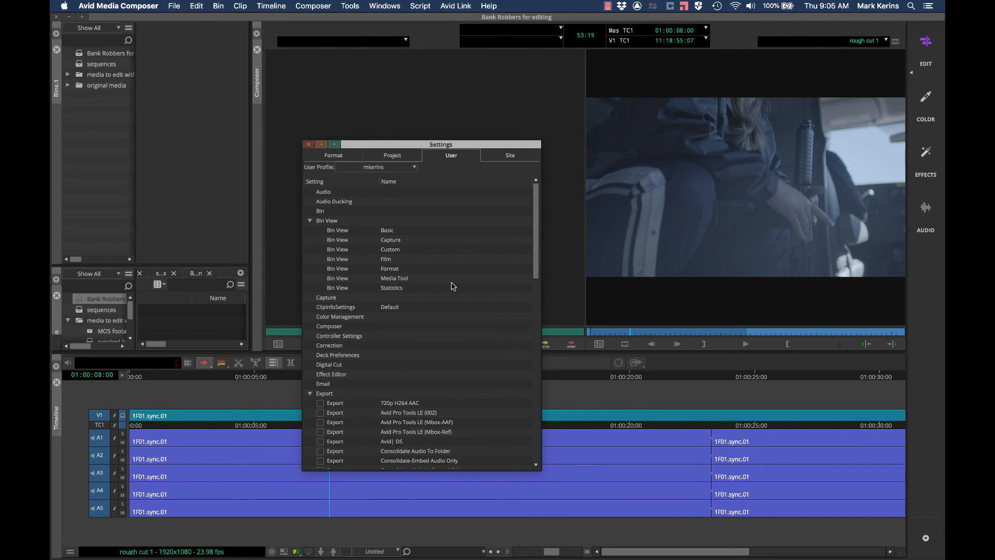
scroll(452, 286, "down", 15)
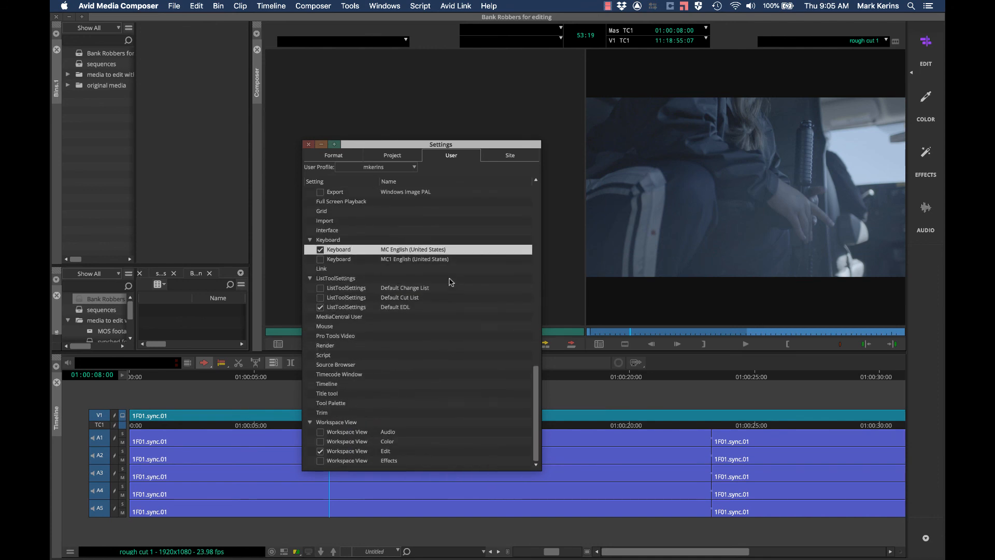
left_click(385, 153)
left_click(344, 156)
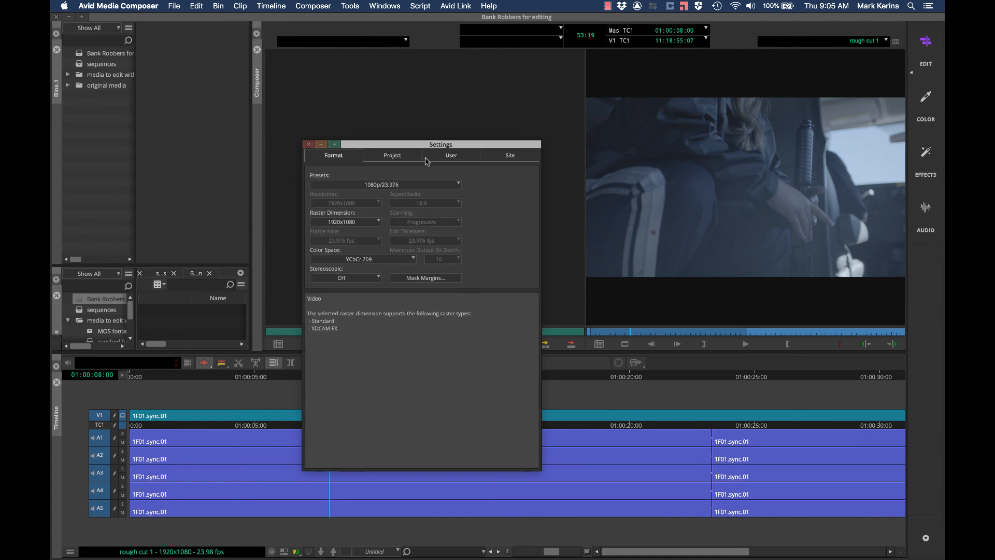
left_click(452, 156)
left_click(402, 156)
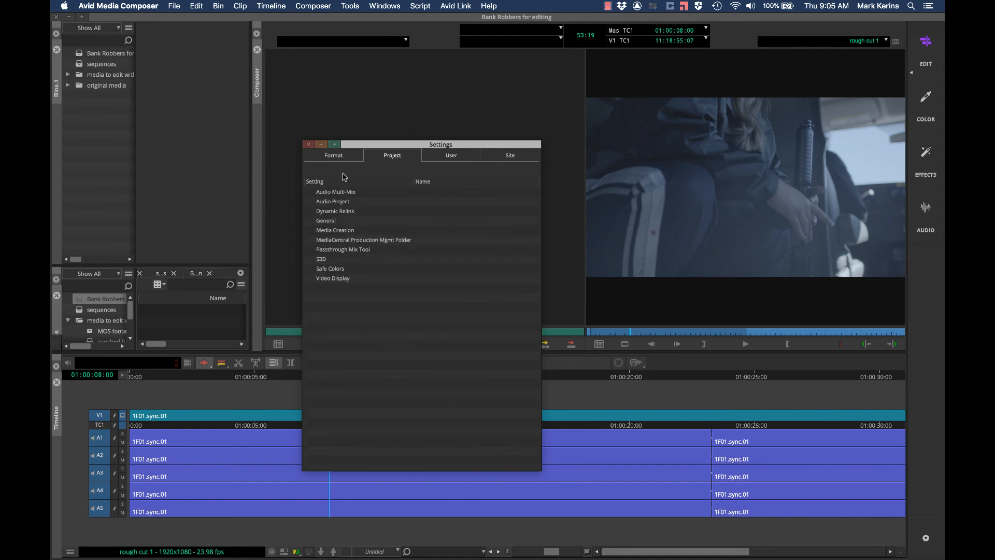